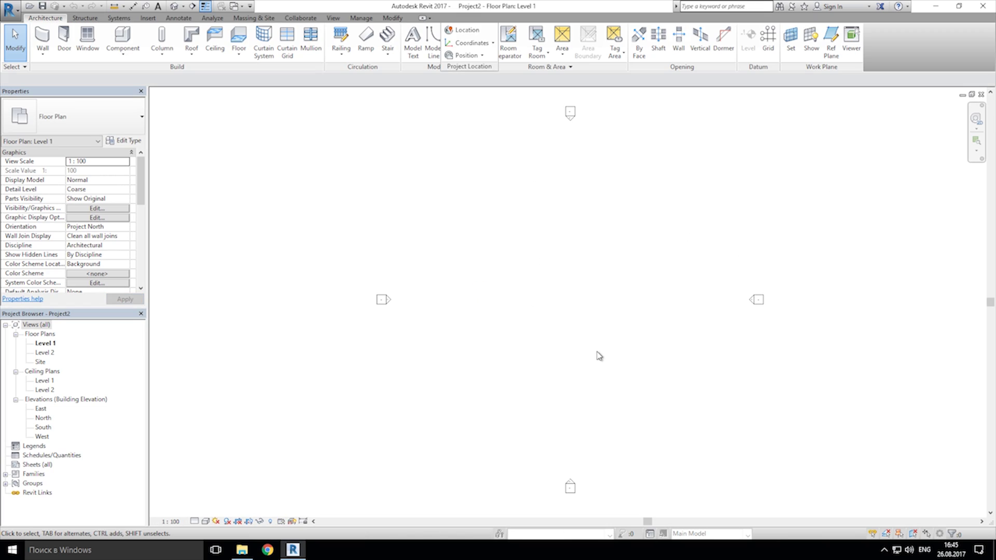
# - Open the East elevation and set Level 2's elevation to 3000
pyautogui.moveTo(562, 351); pyautogui.dragTo(530, 344, button='middle')
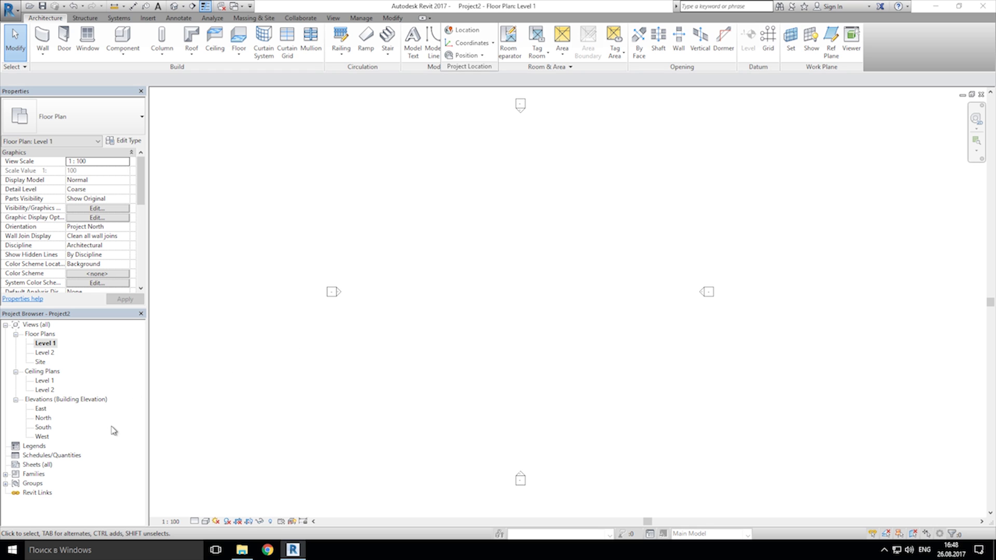
pyautogui.doubleClick(41, 410)
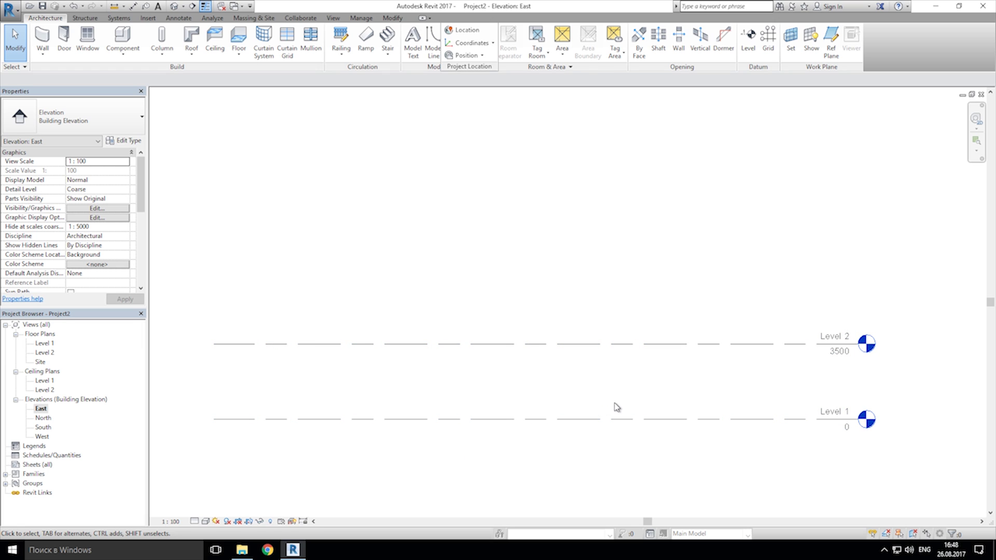
pyautogui.doubleClick(840, 353)
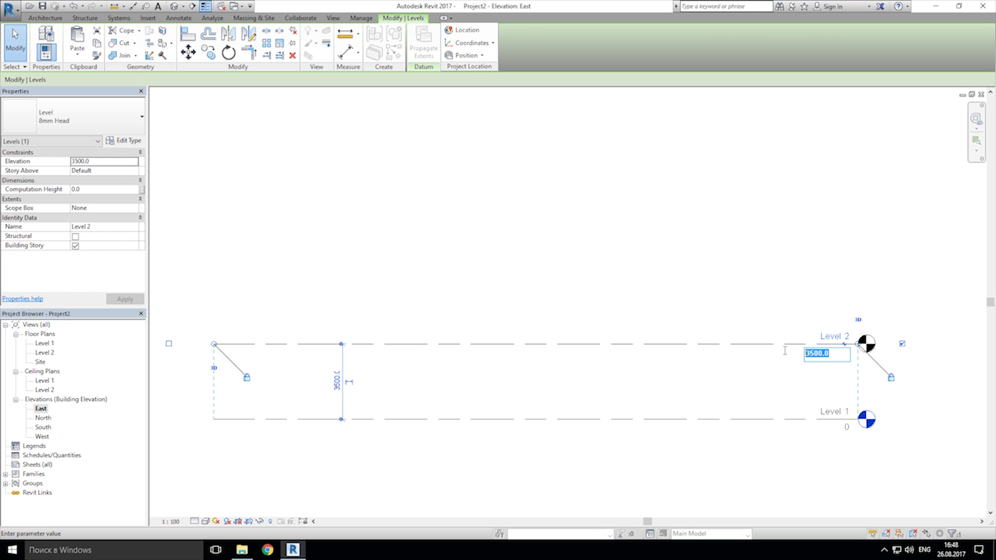
pyautogui.write('3000')
pyautogui.press('Return')
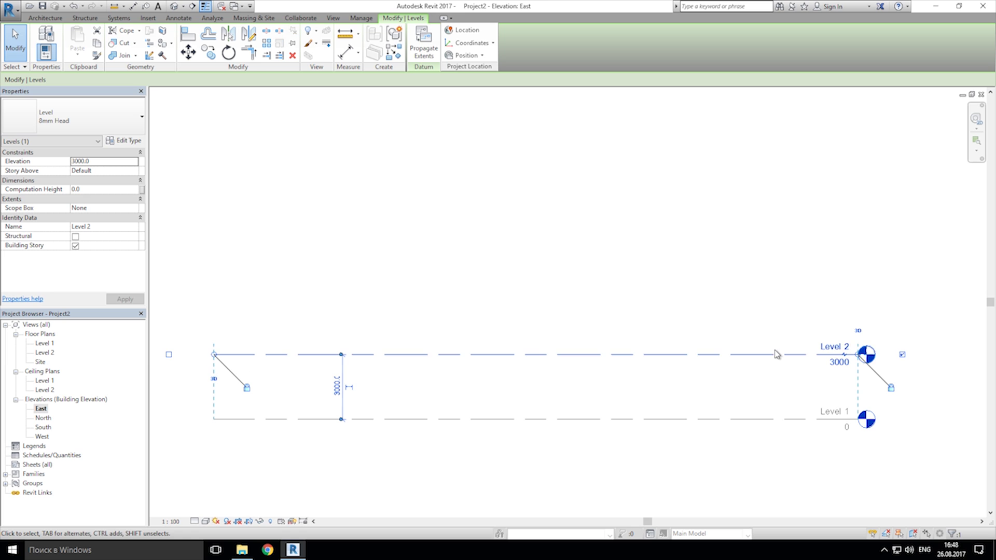
pyautogui.click(689, 322)
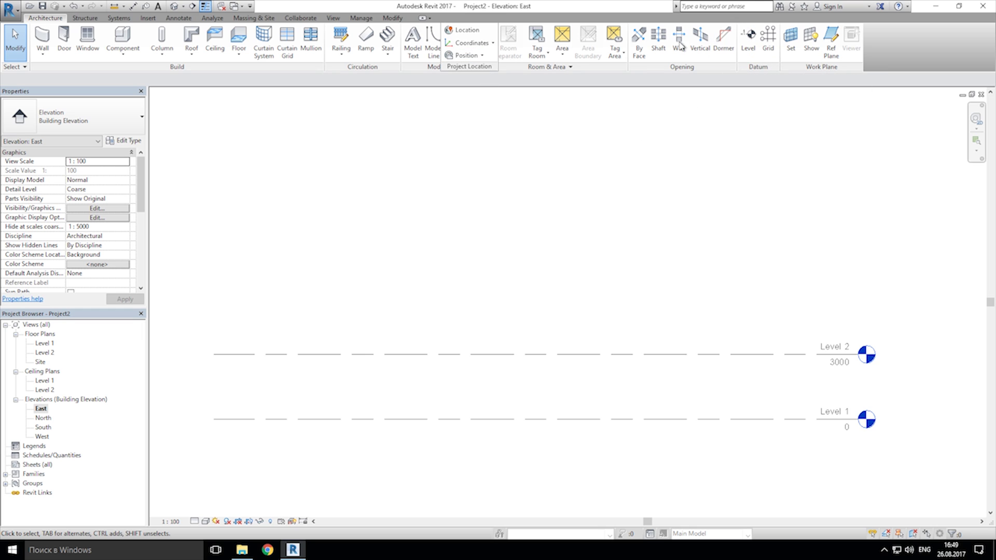
# - Add three more levels above Level 2 by picking existing level lines, each with an offset of 3000
pyautogui.click(751, 46)
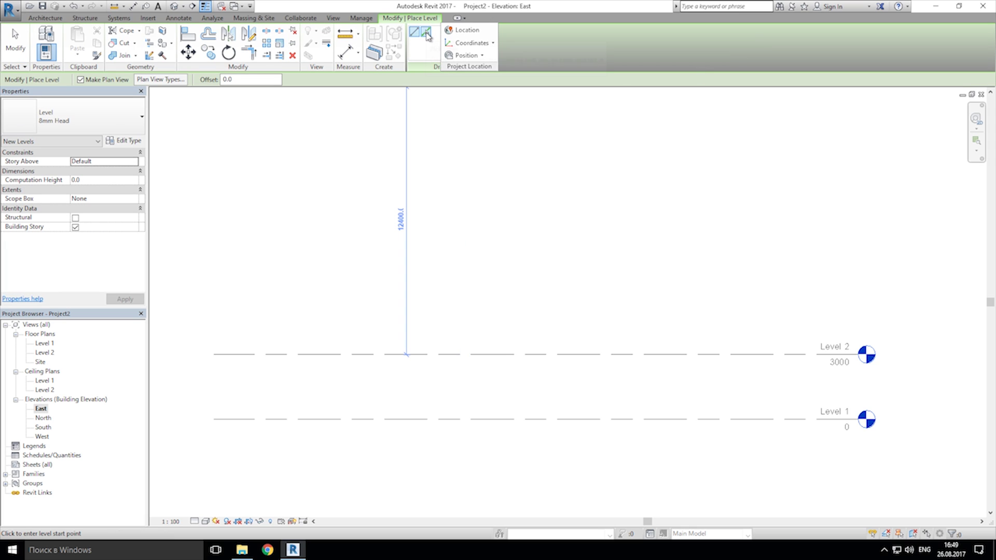
pyautogui.click(425, 31)
pyautogui.click(250, 80)
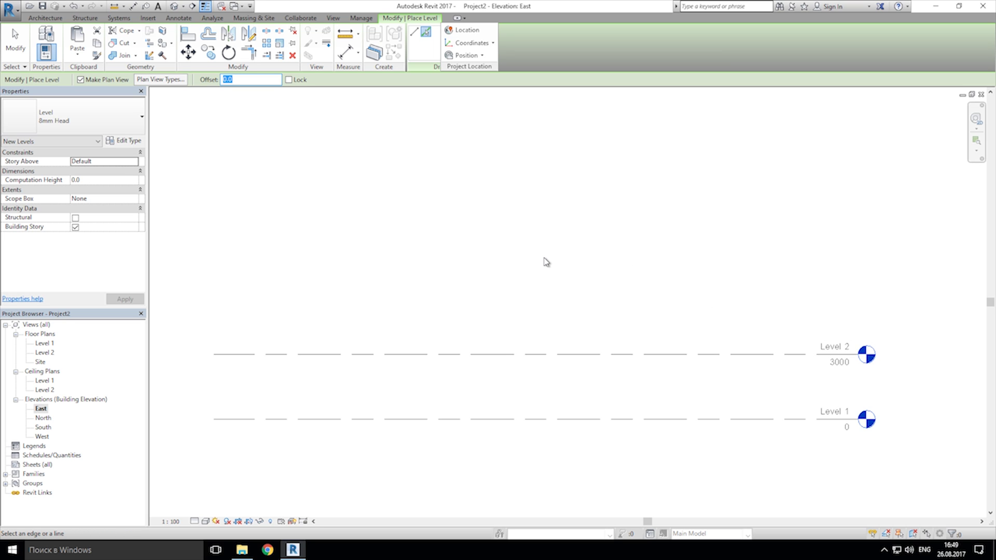
pyautogui.write('3000')
pyautogui.press('Return')
pyautogui.click(415, 356)
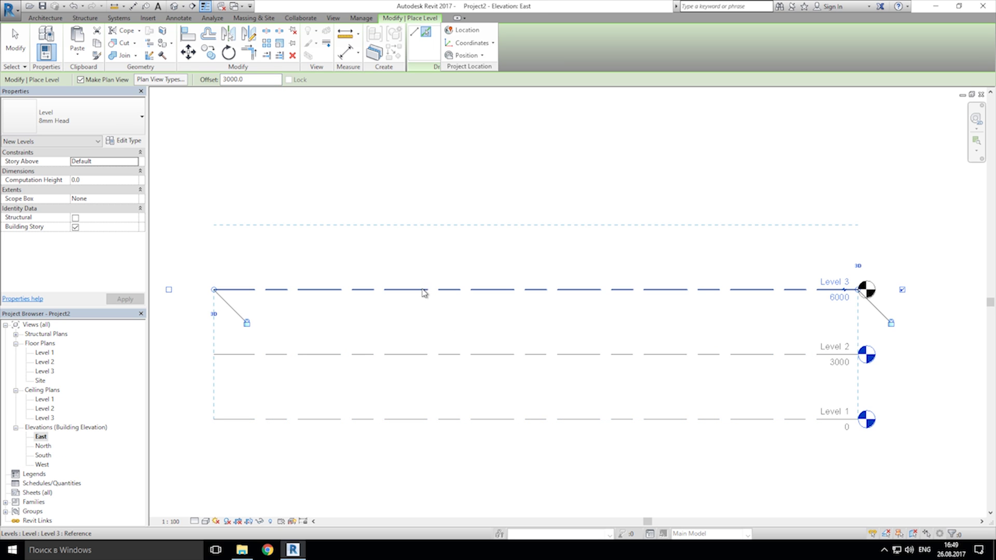
pyautogui.click(425, 290)
pyautogui.click(448, 224)
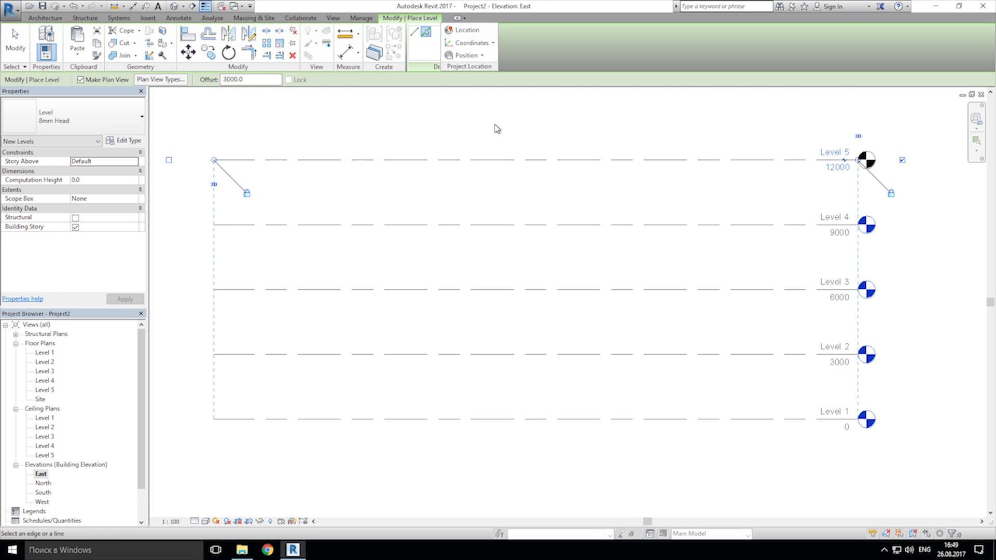
pyautogui.press('Escape')
pyautogui.press('Escape')
pyautogui.moveTo(482, 244); pyautogui.dragTo(502, 271, button='middle')
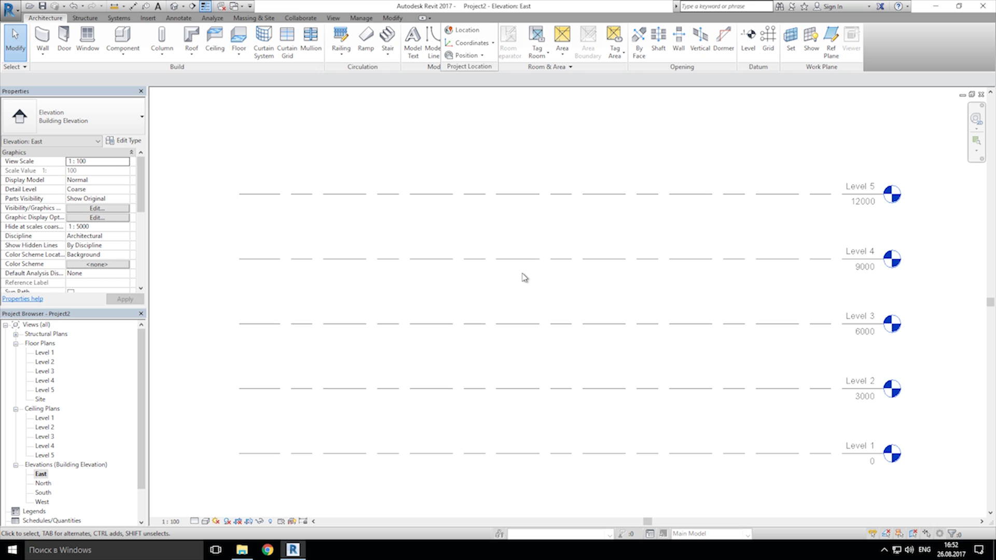
# - Open the Level 1 floor plan and start a floor boundary sketch with the Generic Floor - 400mm type
pyautogui.doubleClick(43, 354)
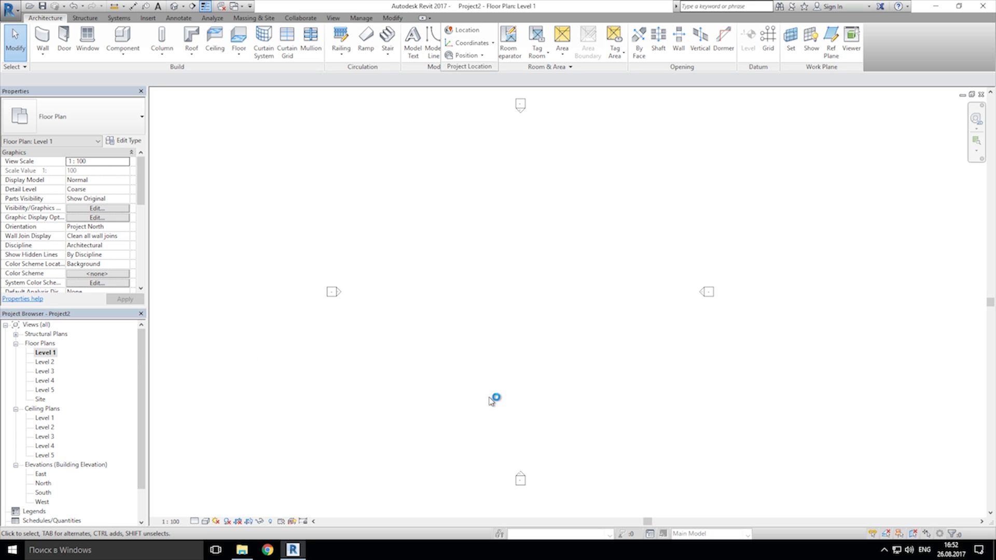
pyautogui.scroll(-3, 521, 371)
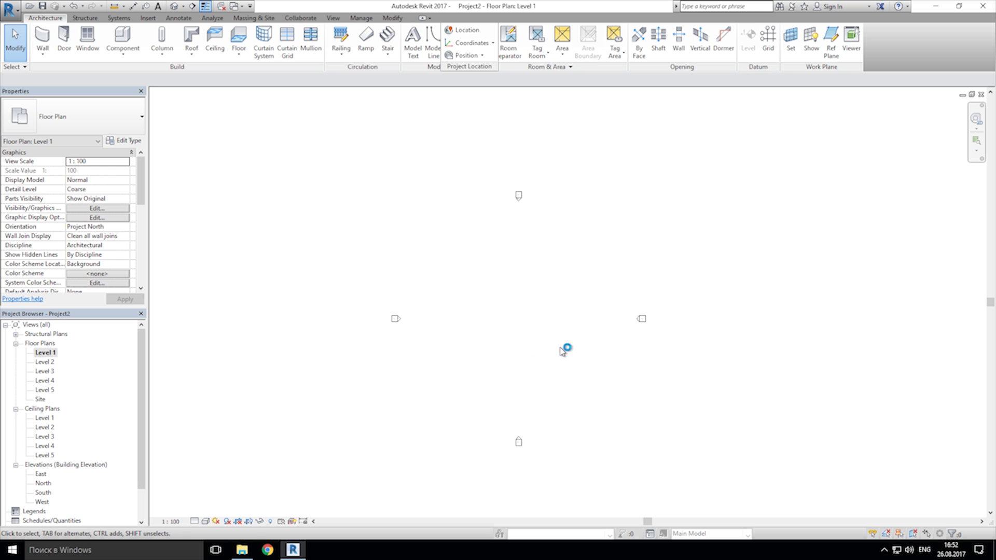
pyautogui.moveTo(567, 350); pyautogui.dragTo(467, 349, button='middle')
pyautogui.scroll(1, 467, 349)
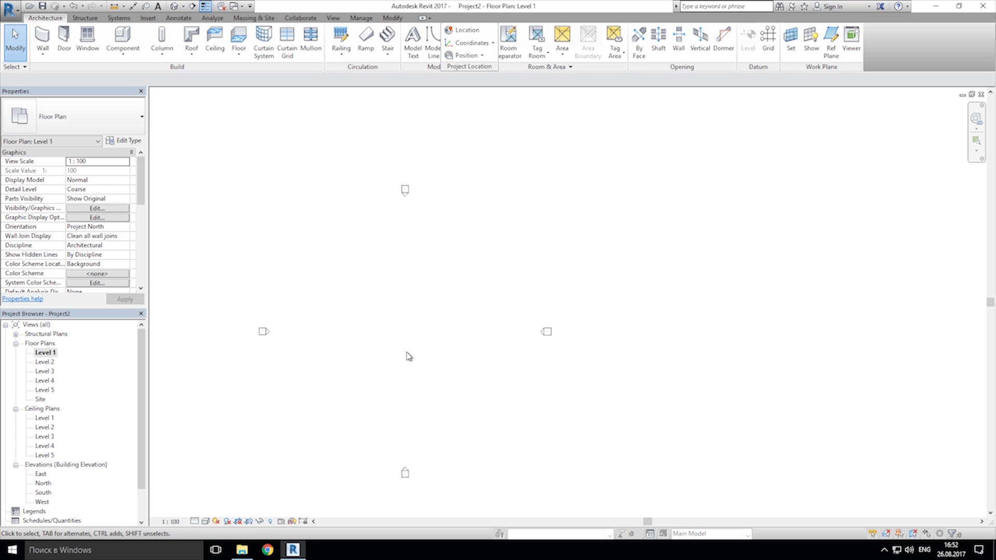
pyautogui.click(239, 38)
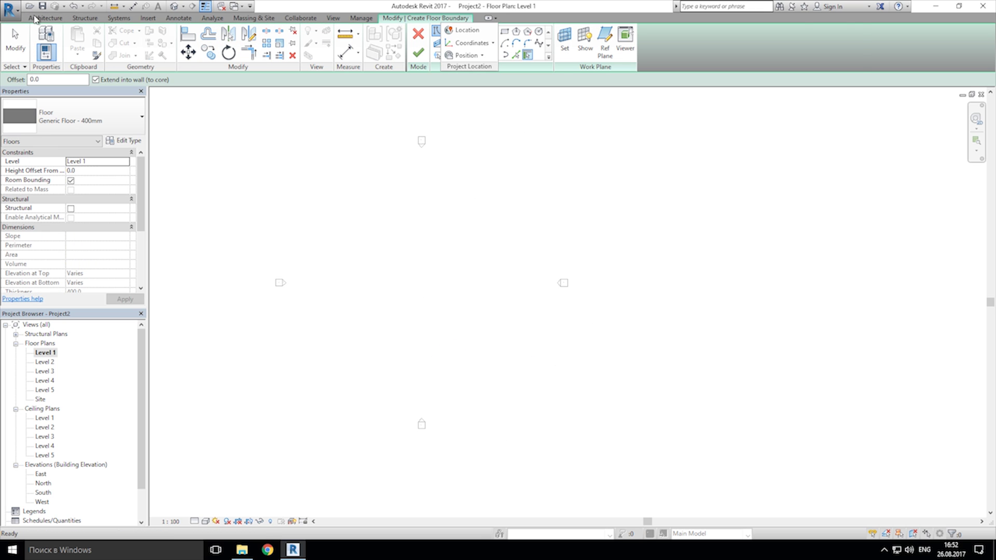
pyautogui.click(35, 19)
pyautogui.press('Escape')
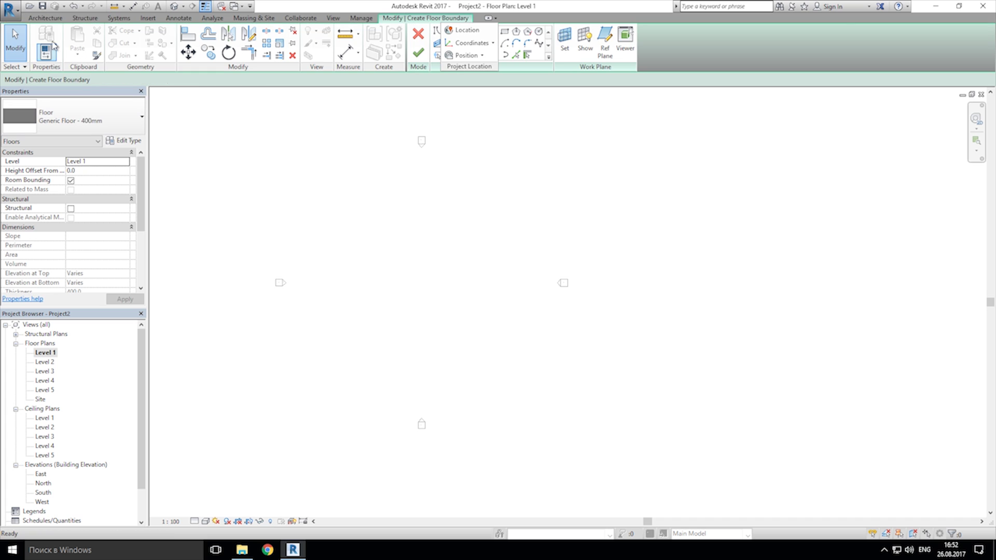
pyautogui.click(46, 18)
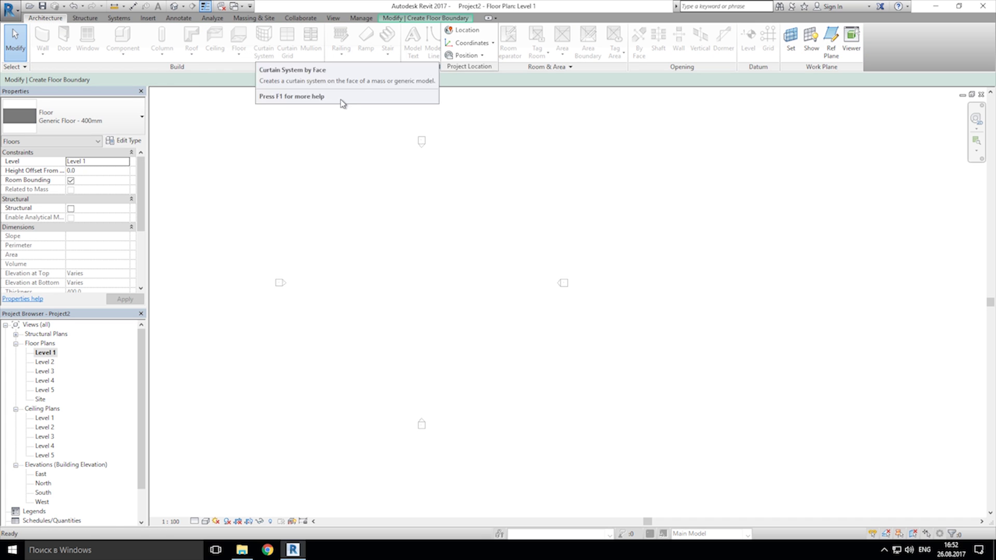
pyautogui.click(433, 18)
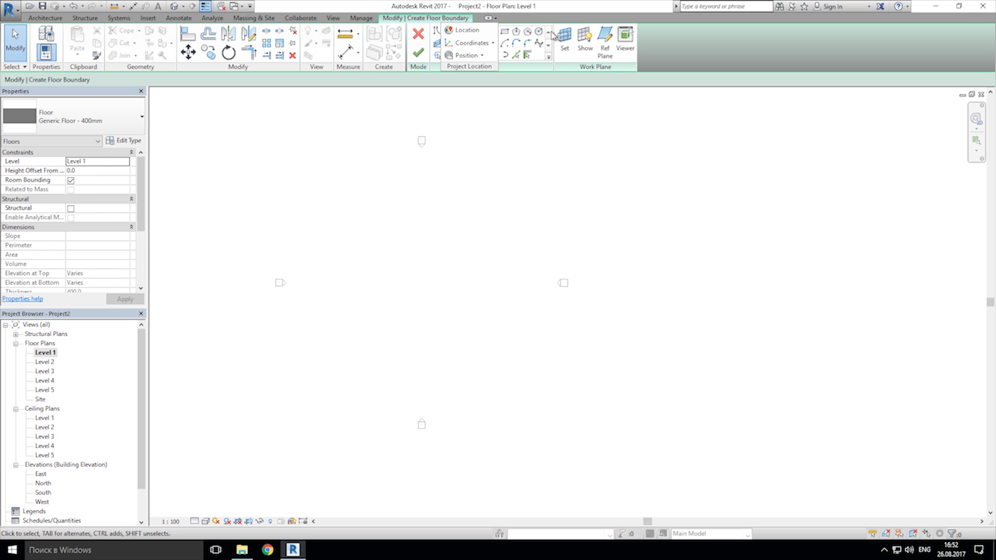
pyautogui.click(504, 31)
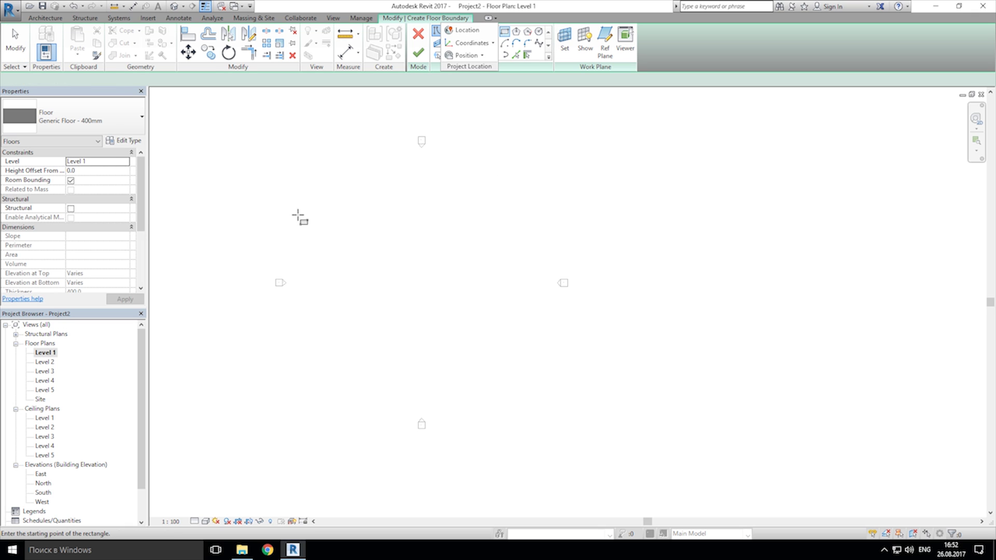
pyautogui.click(317, 220)
pyautogui.press('Escape')
pyautogui.press('Escape')
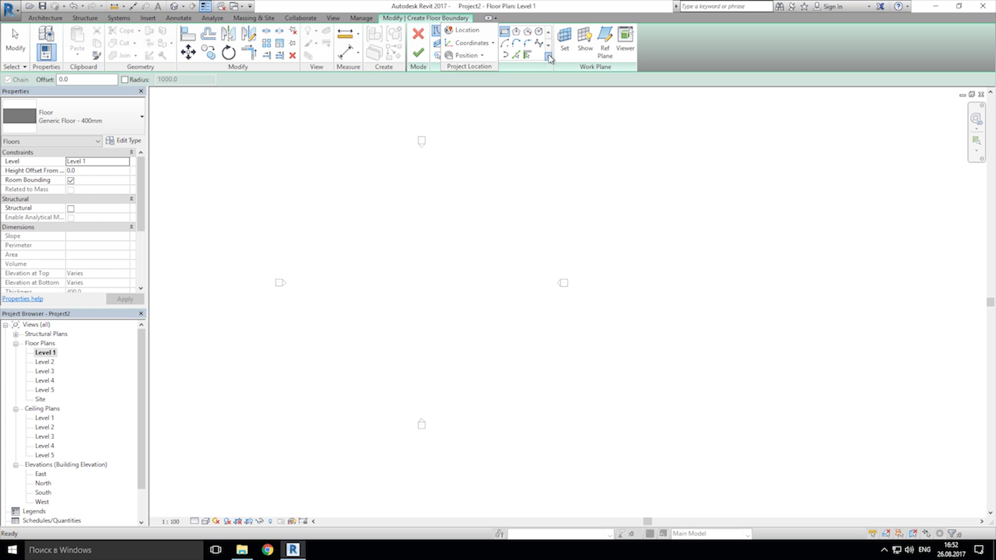
# - Draw the floor boundary's first edge as a straight vertical line running 40000 downward near the west elevation marker
pyautogui.click(549, 56)
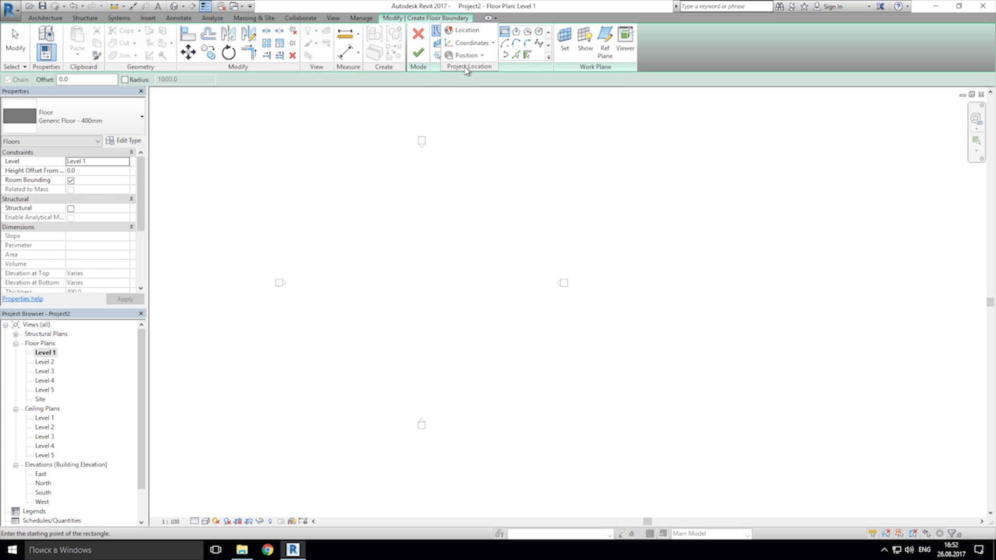
pyautogui.moveTo(666, 73)
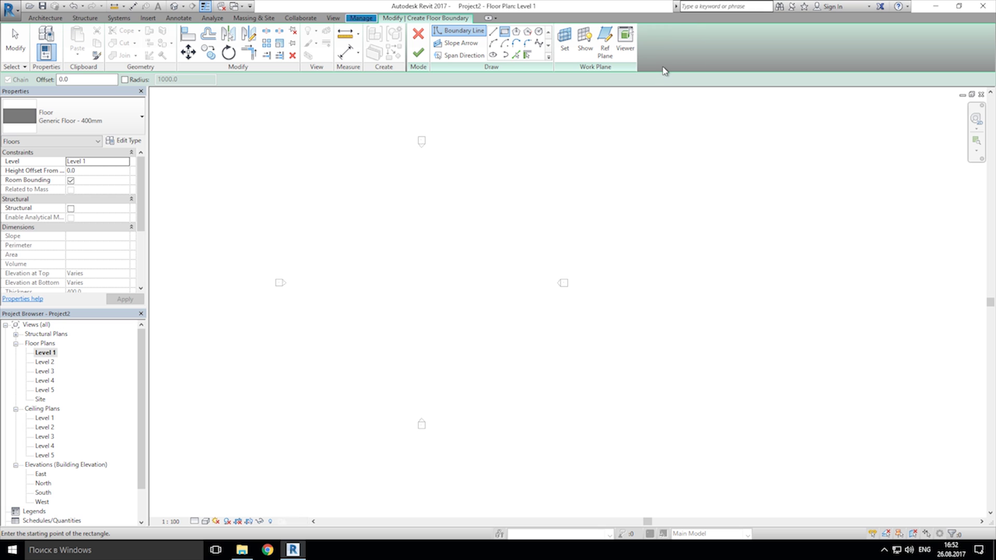
pyautogui.click(493, 31)
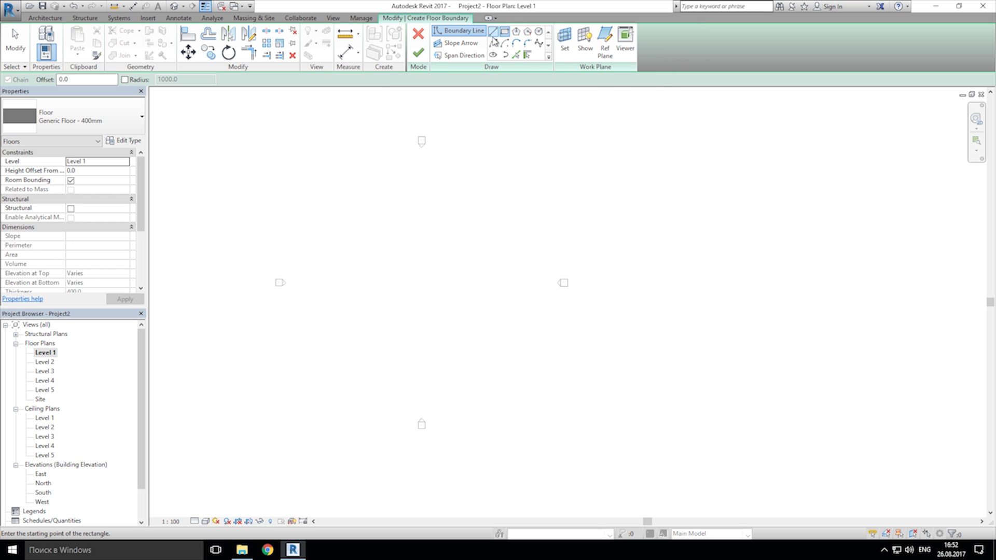
pyautogui.click(314, 198)
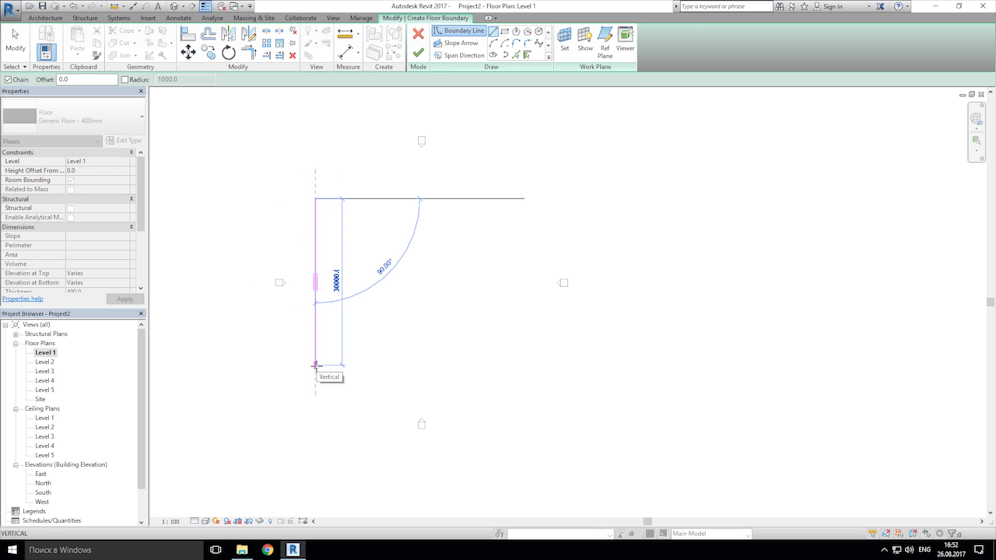
pyautogui.write('40')
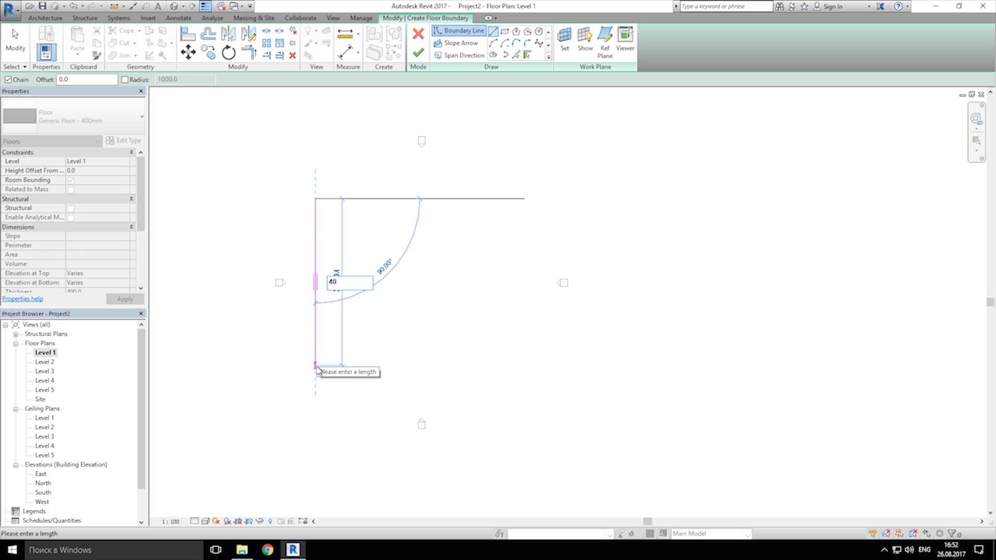
pyautogui.write('000')
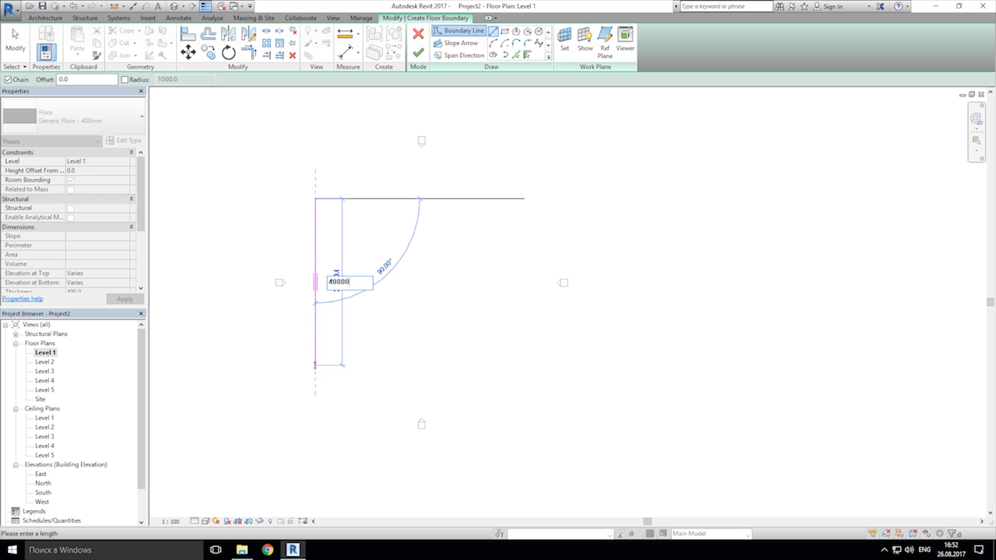
pyautogui.press('Return')
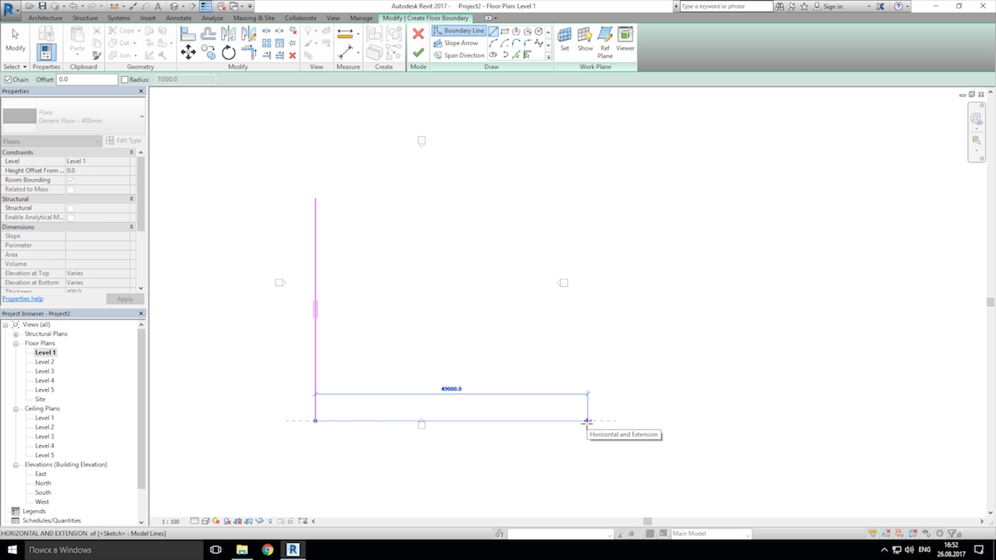
# - Continue the boundary with a 100000 horizontal lower edge, close it into a rectangle, and finish the floor
pyautogui.write('1')
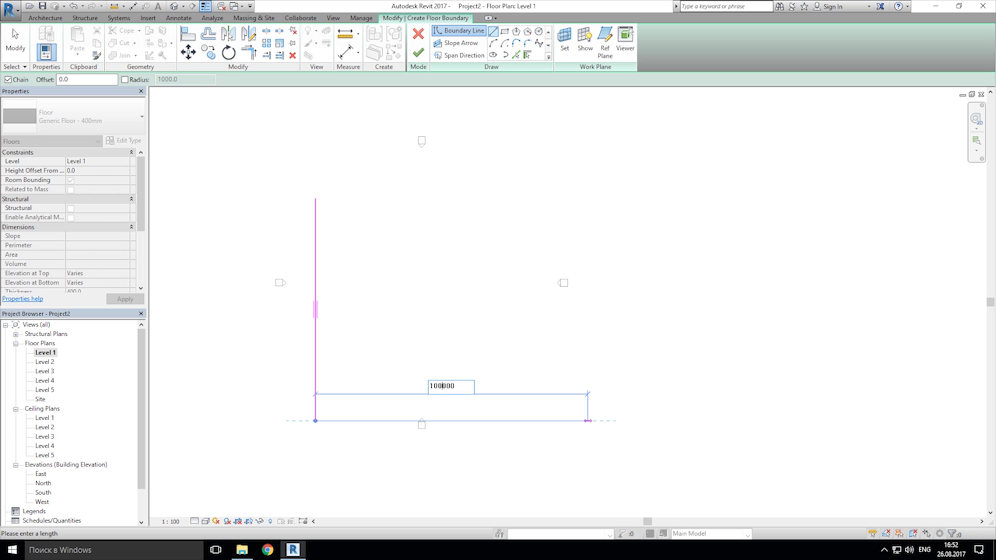
pyautogui.write('00000')
pyautogui.press('Return')
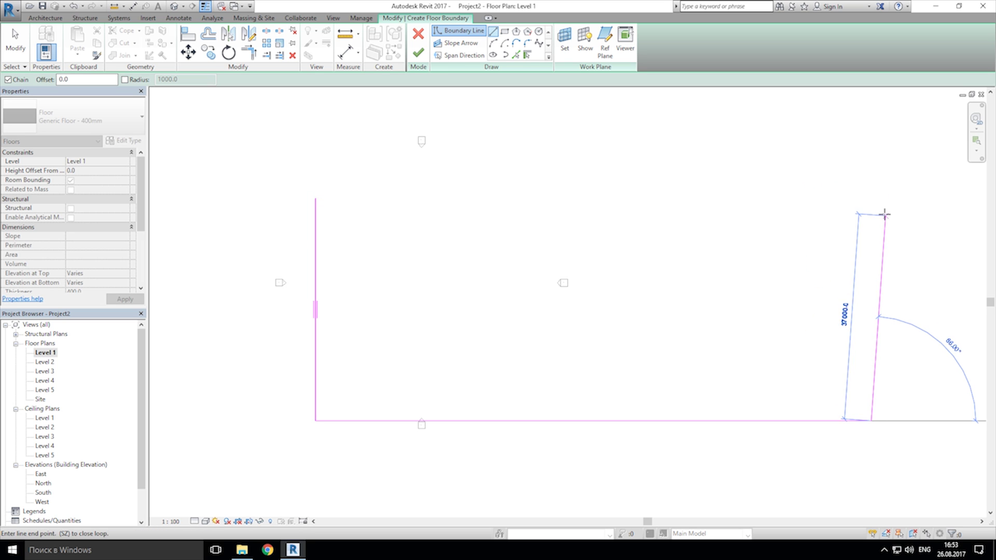
pyautogui.click(871, 198)
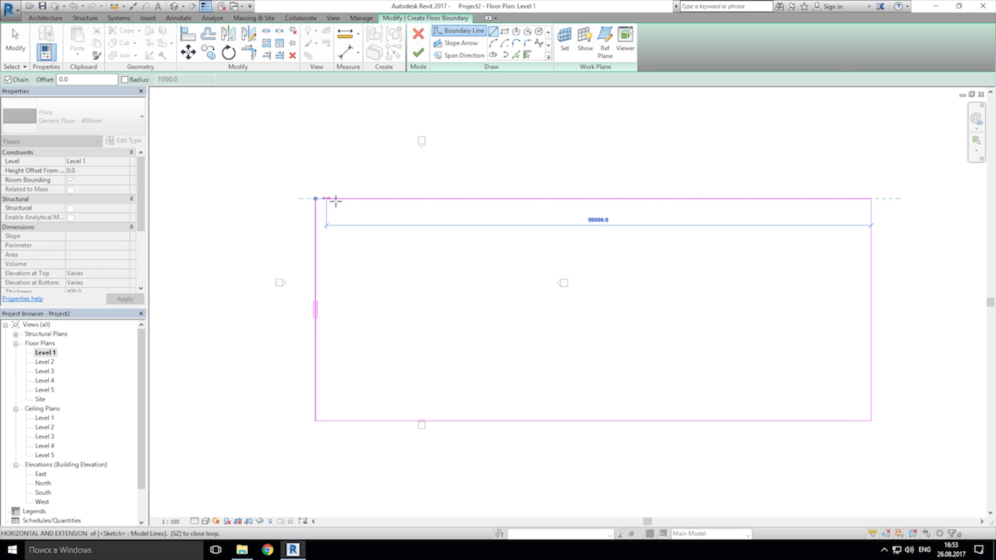
pyautogui.click(315, 198)
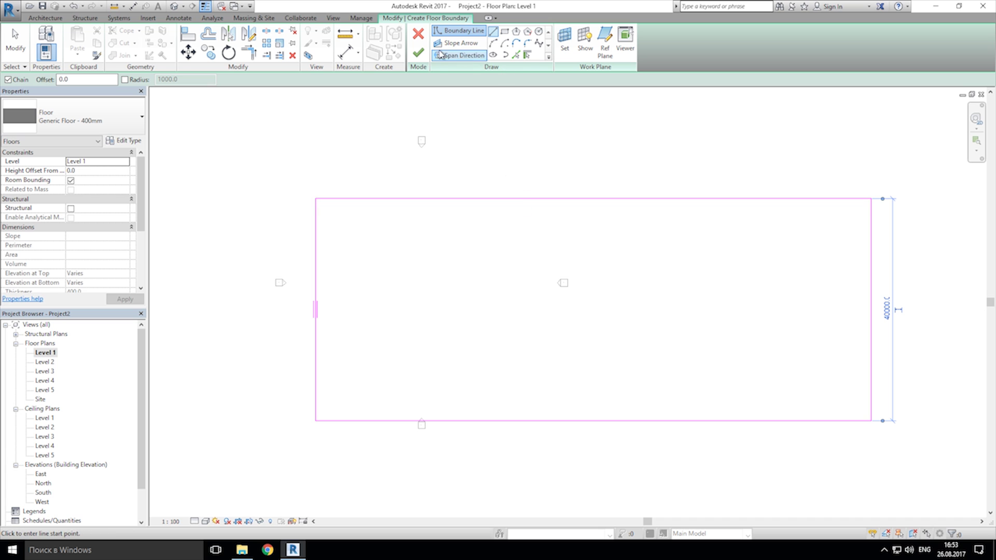
pyautogui.click(419, 53)
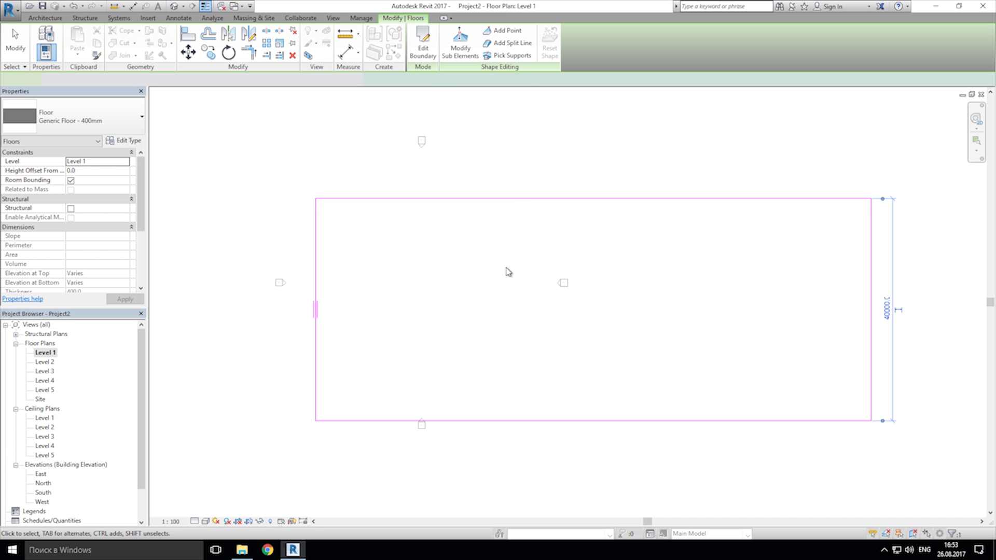
# - Move the south elevation marker to the middle below the floor and shift the west marker slightly down beside it
pyautogui.scroll(-2, 652, 363)
pyautogui.moveTo(778, 431); pyautogui.dragTo(415, 371, button='middle')
pyautogui.moveTo(340, 388); pyautogui.dragTo(415, 328)
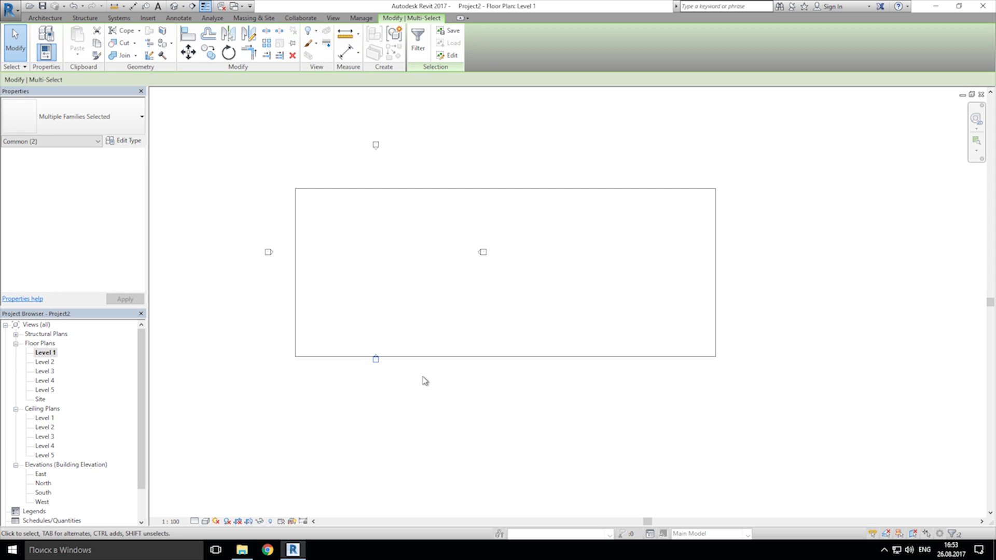
pyautogui.moveTo(376, 359)
pyautogui.mouseDown()
pyautogui.moveTo(522, 429)
pyautogui.moveTo(505, 439)
pyautogui.mouseUp()
pyautogui.moveTo(213, 234); pyautogui.dragTo(303, 287)
pyautogui.moveTo(262, 253)
pyautogui.mouseDown()
pyautogui.moveTo(266, 285)
pyautogui.moveTo(267, 267)
pyautogui.mouseUp()
pyautogui.click(266, 244)
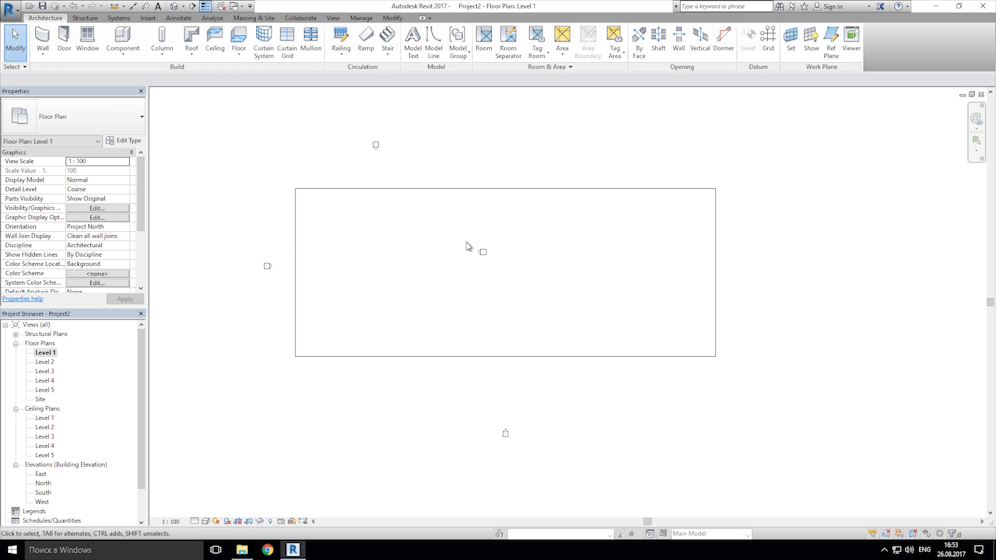
# - Move the east elevation marker outside the floor's right edge and the north marker to the middle above the floor
pyautogui.moveTo(466, 242)
pyautogui.mouseDown()
pyautogui.moveTo(505, 272)
pyautogui.moveTo(609, 263)
pyautogui.moveTo(764, 277)
pyautogui.mouseUp()
pyautogui.click(498, 175)
pyautogui.moveTo(340, 110); pyautogui.dragTo(454, 165)
pyautogui.moveTo(373, 143)
pyautogui.mouseDown()
pyautogui.moveTo(529, 147)
pyautogui.moveTo(500, 156)
pyautogui.moveTo(500, 146)
pyautogui.mouseUp()
pyautogui.click(512, 200)
# - Open the East elevation showing the floor together with all five levels
pyautogui.doubleClick(46, 419)
pyautogui.doubleClick(40, 475)
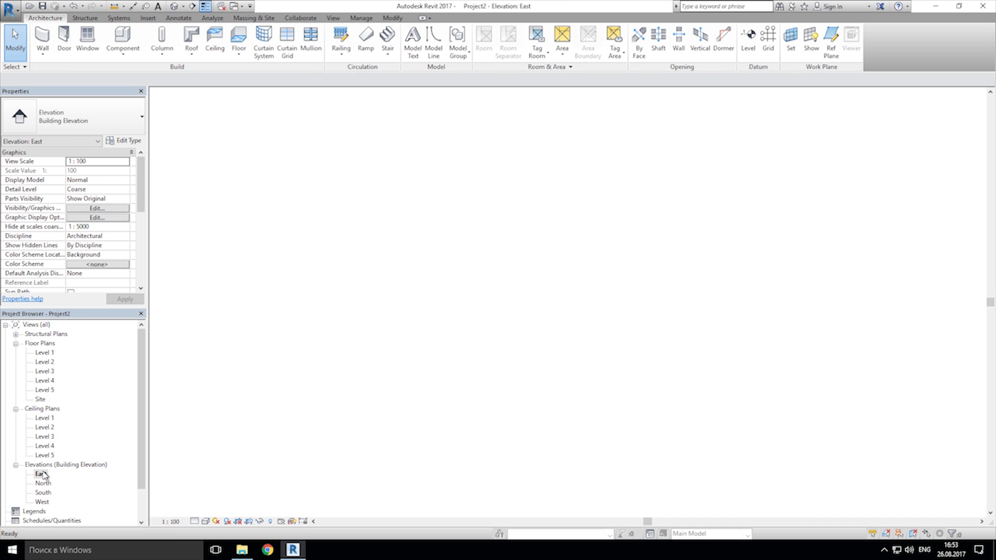
pyautogui.scroll(-2, 473, 302)
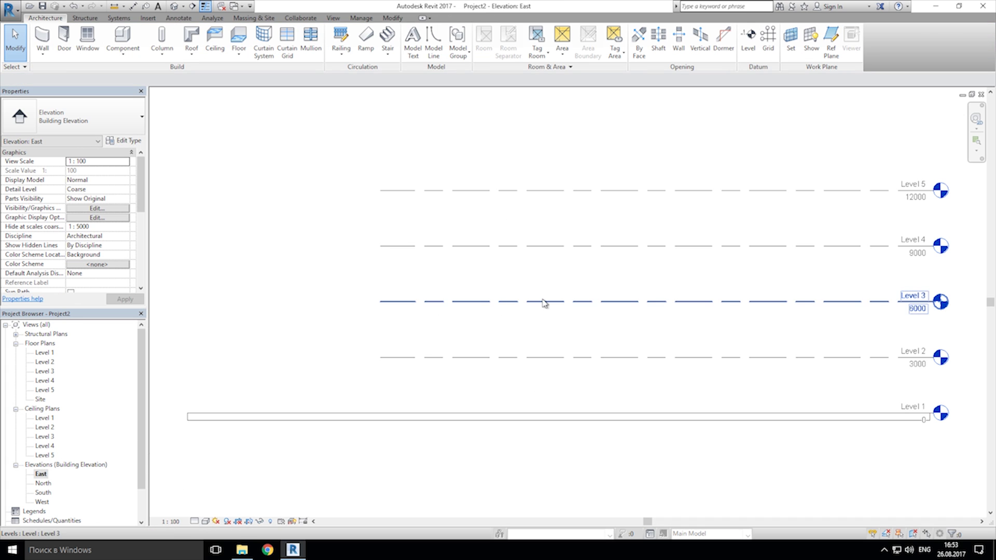
# - Open the Level 1 floor plan and draw a vertical reference plane offset 2500 inside the floor's left edge
pyautogui.doubleClick(45, 354)
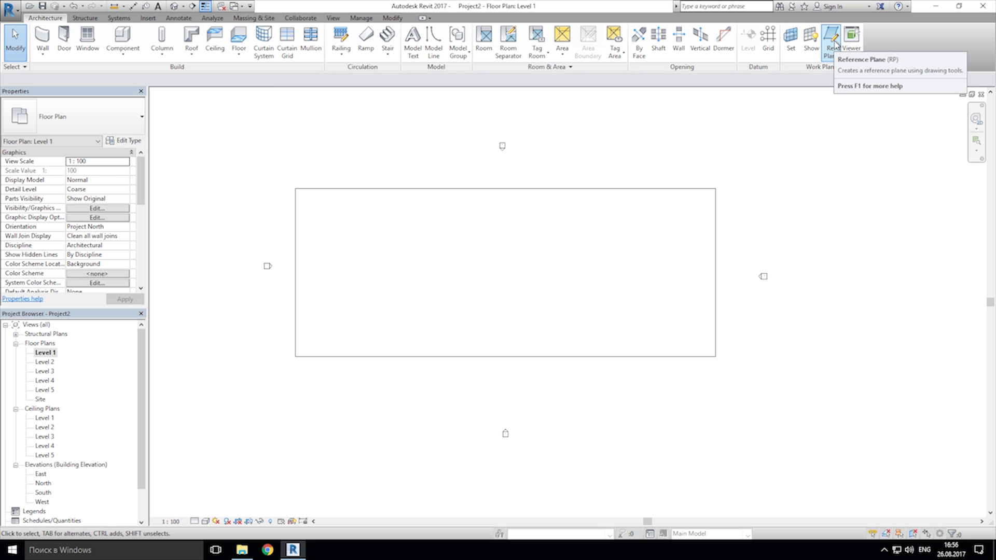
pyautogui.click(833, 41)
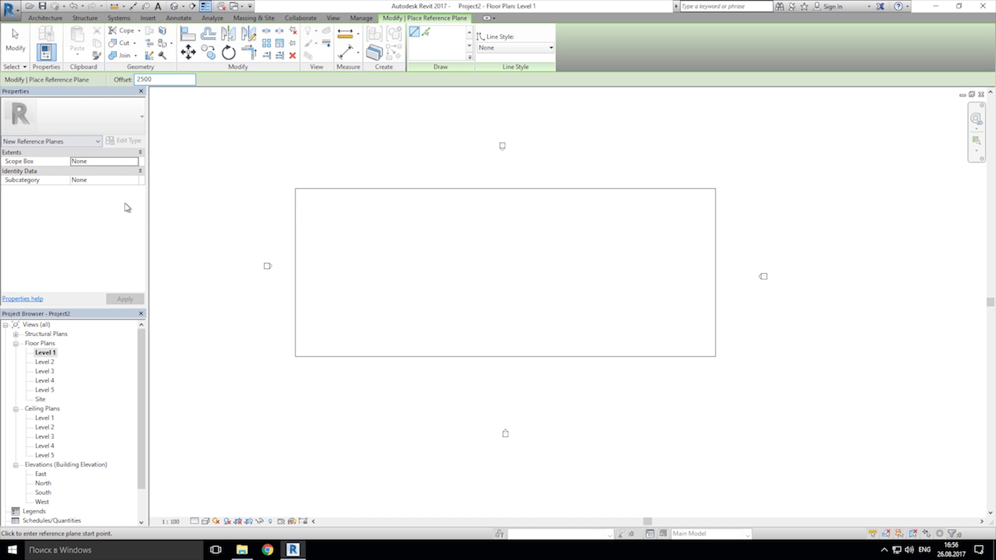
pyautogui.click(297, 236)
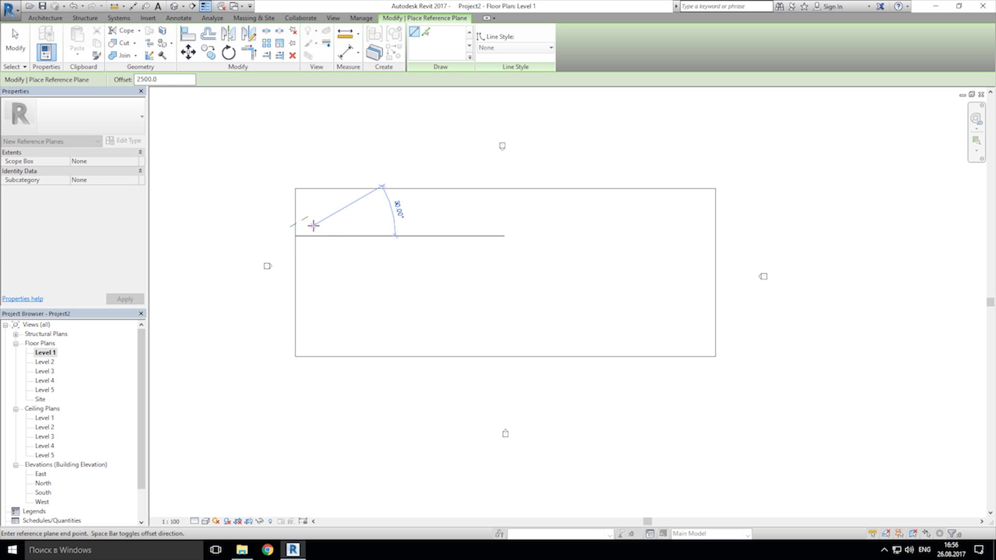
pyautogui.press('Escape')
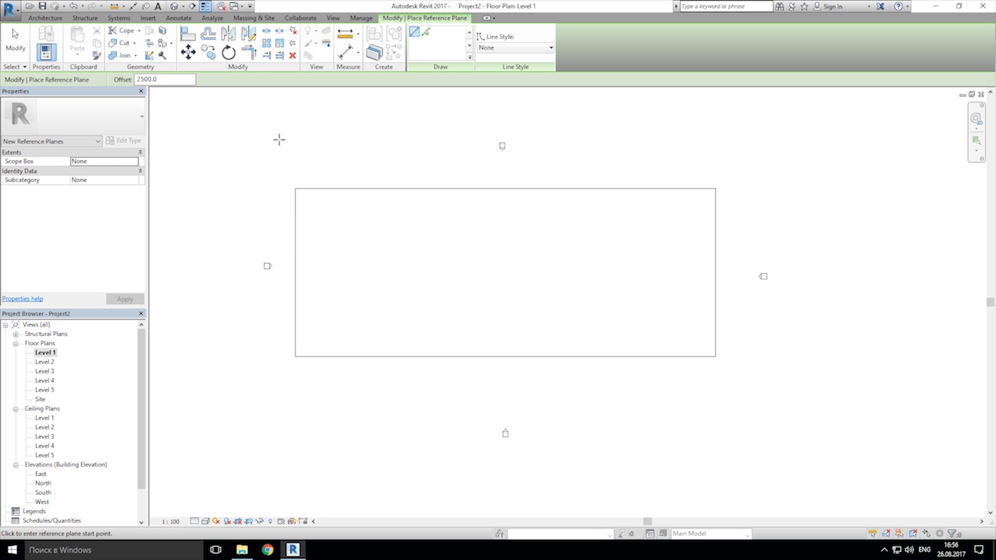
pyautogui.click(296, 190)
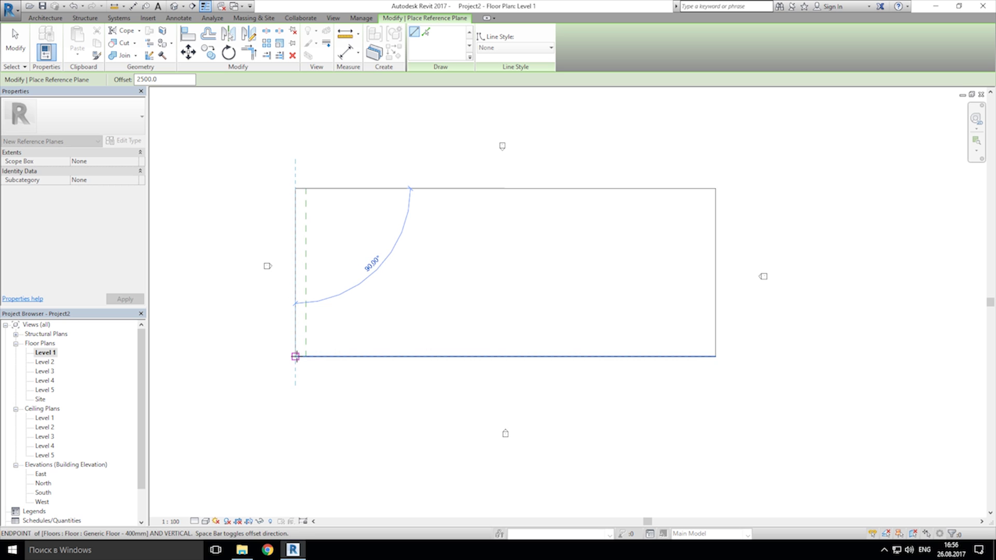
pyautogui.click(296, 356)
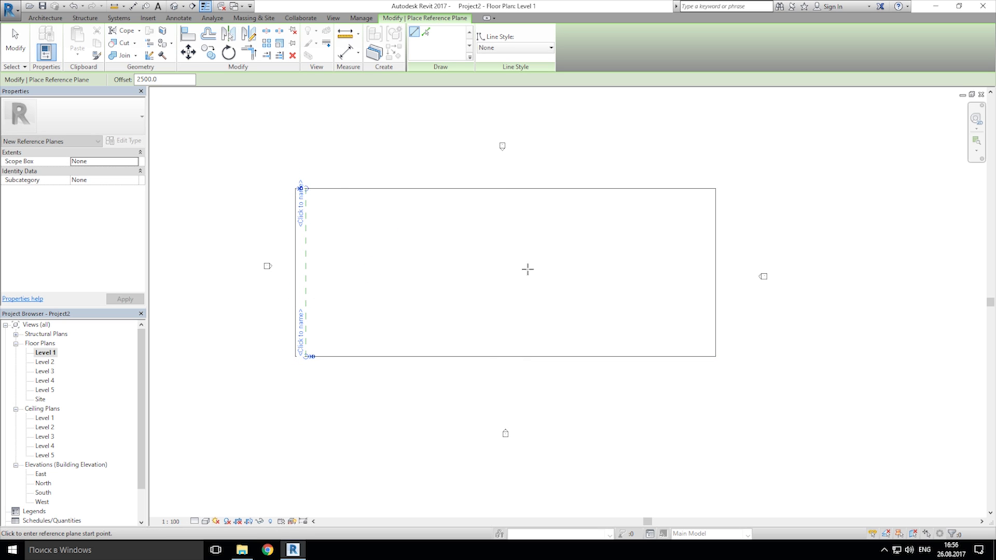
# - Draw a horizontal reference plane offset 2500 inside the floor's upper edge, spanning the full floor width
pyautogui.scroll(2, 311, 182)
pyautogui.click(286, 193)
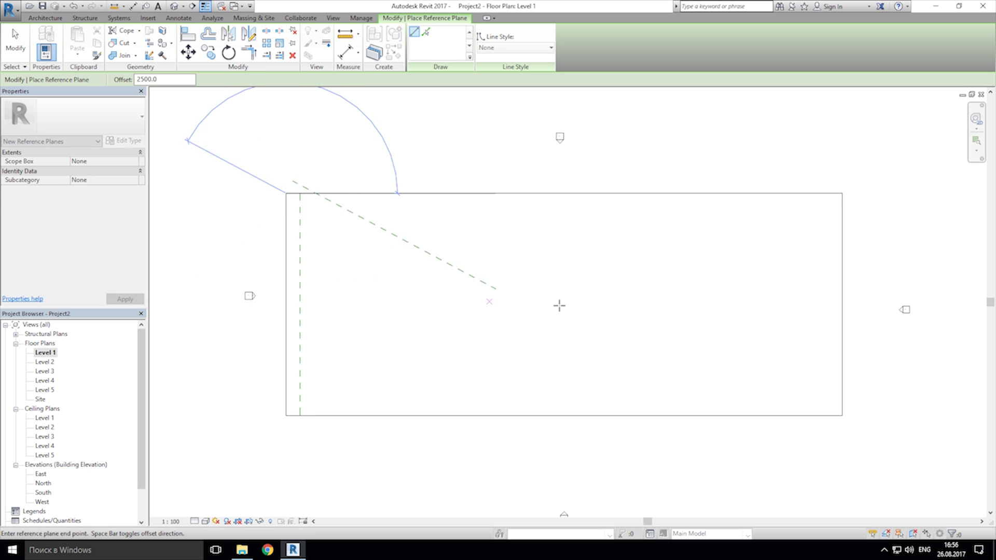
pyautogui.click(842, 195)
pyautogui.click(843, 194)
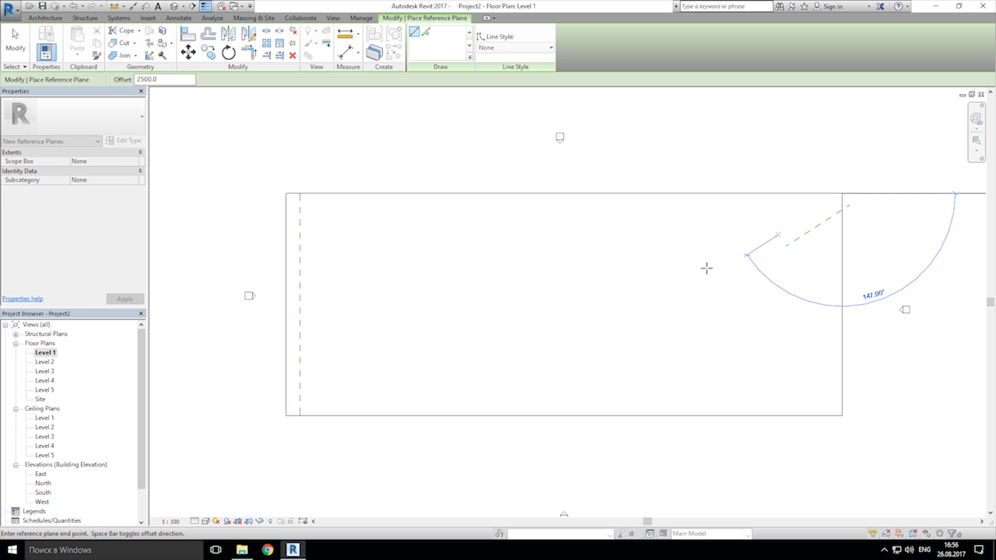
pyautogui.click(287, 193)
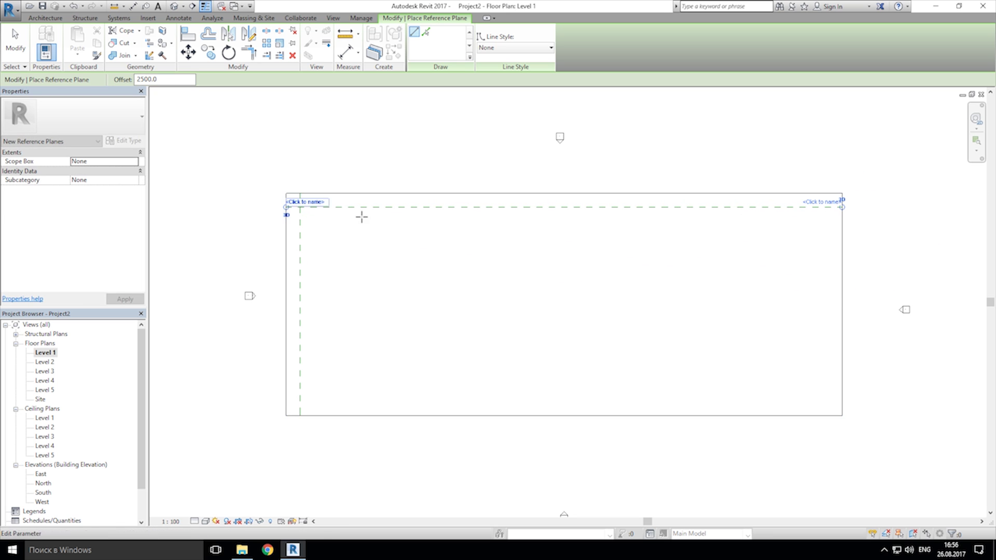
# - Draw reference planes offset 2500 inside the floor's right and lower edges and finish placing planes
pyautogui.click(843, 194)
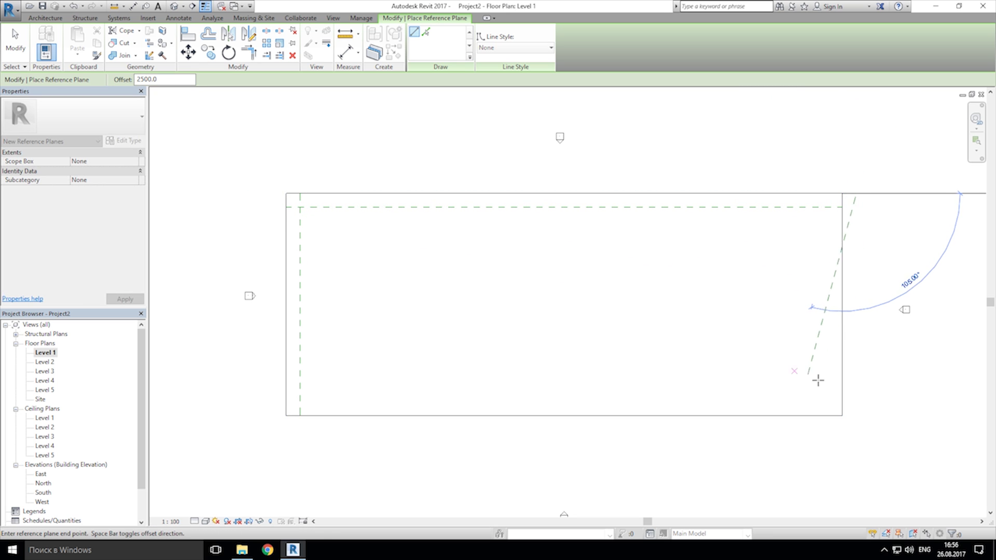
pyautogui.click(842, 415)
pyautogui.click(842, 415)
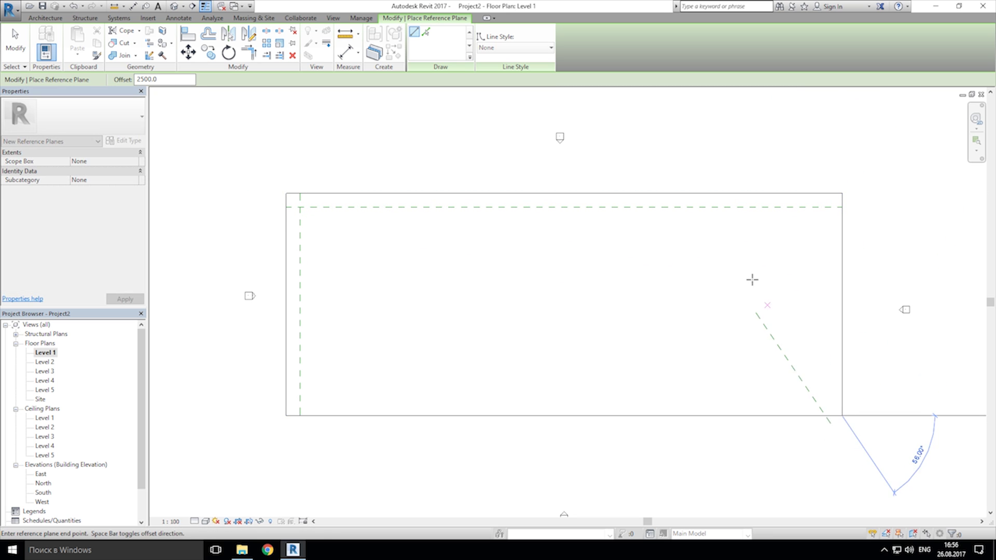
pyautogui.click(841, 193)
pyautogui.click(287, 415)
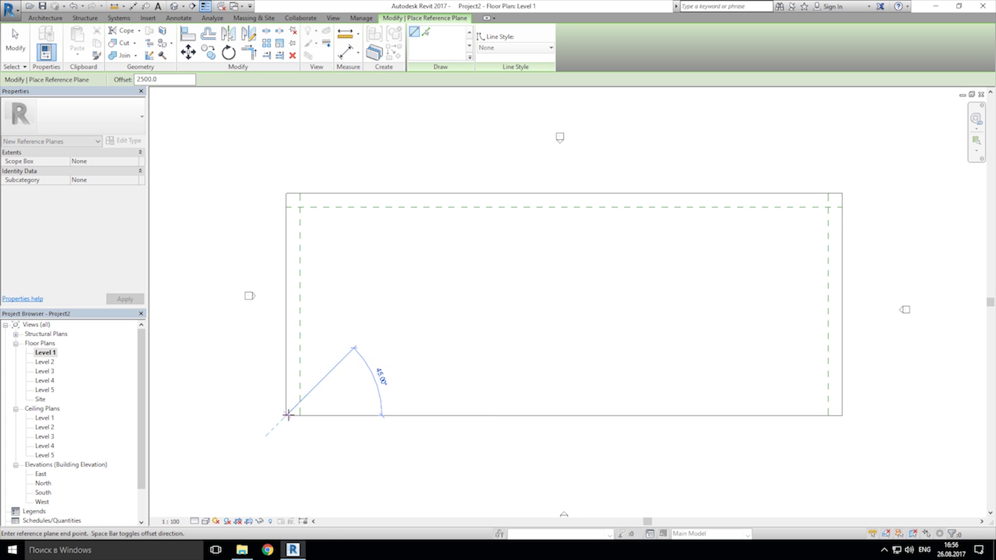
pyautogui.click(842, 414)
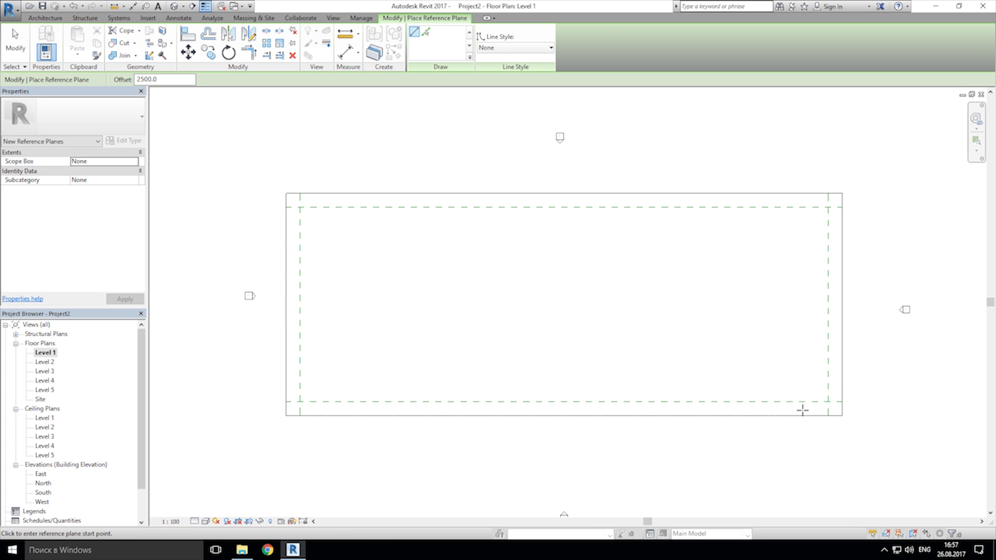
pyautogui.press('Escape')
pyautogui.press('Escape')
# - Extend both ends of the two horizontal reference planes beyond the floor's left and right edges
pyautogui.click(287, 208)
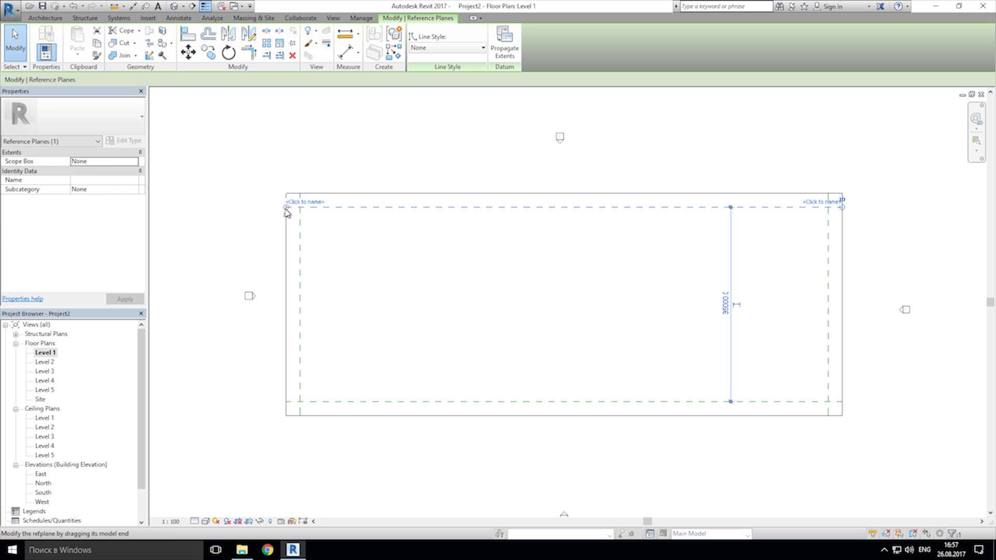
pyautogui.moveTo(286, 210); pyautogui.dragTo(248, 222)
pyautogui.click(289, 402)
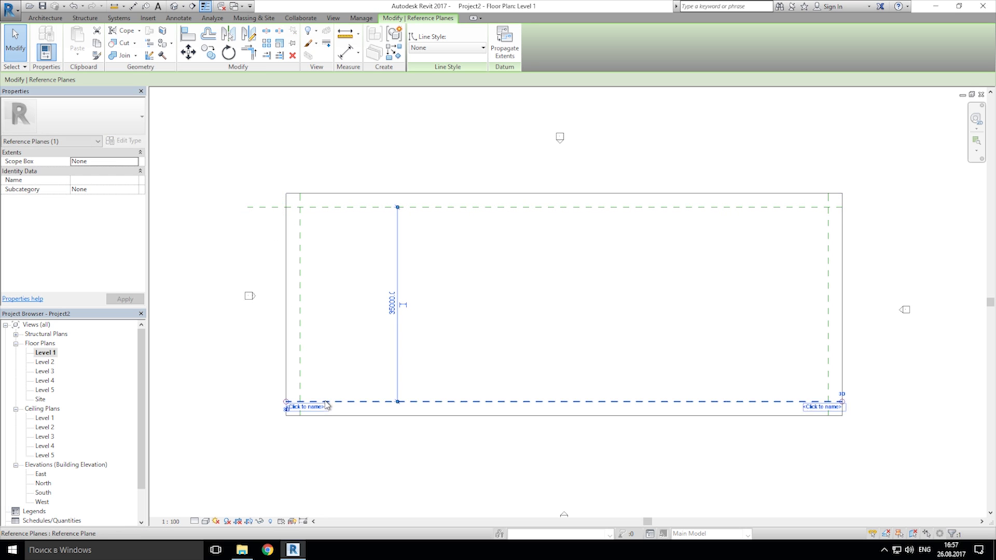
pyautogui.moveTo(287, 403); pyautogui.dragTo(247, 401)
pyautogui.click(798, 209)
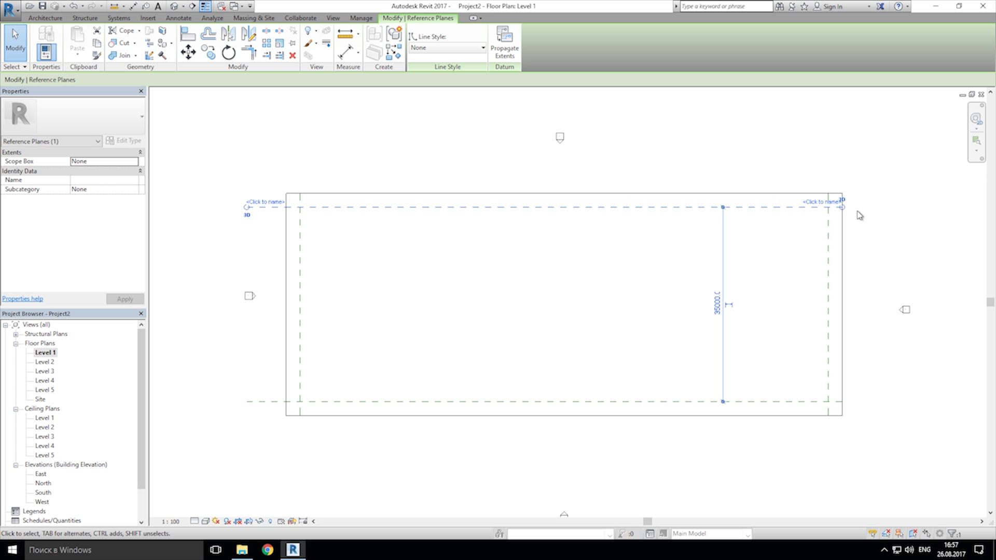
pyautogui.moveTo(842, 207); pyautogui.dragTo(876, 207)
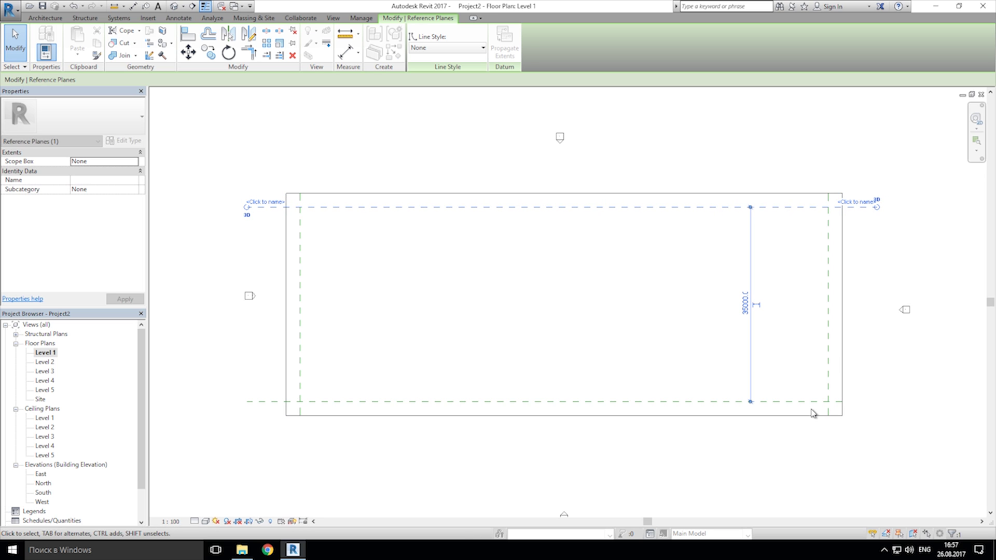
pyautogui.click(838, 402)
pyautogui.moveTo(882, 401); pyautogui.dragTo(876, 402)
# - Extend the upper ends of the right and left vertical reference planes above the floor's upper edge
pyautogui.click(829, 272)
pyautogui.moveTo(831, 187); pyautogui.dragTo(828, 156)
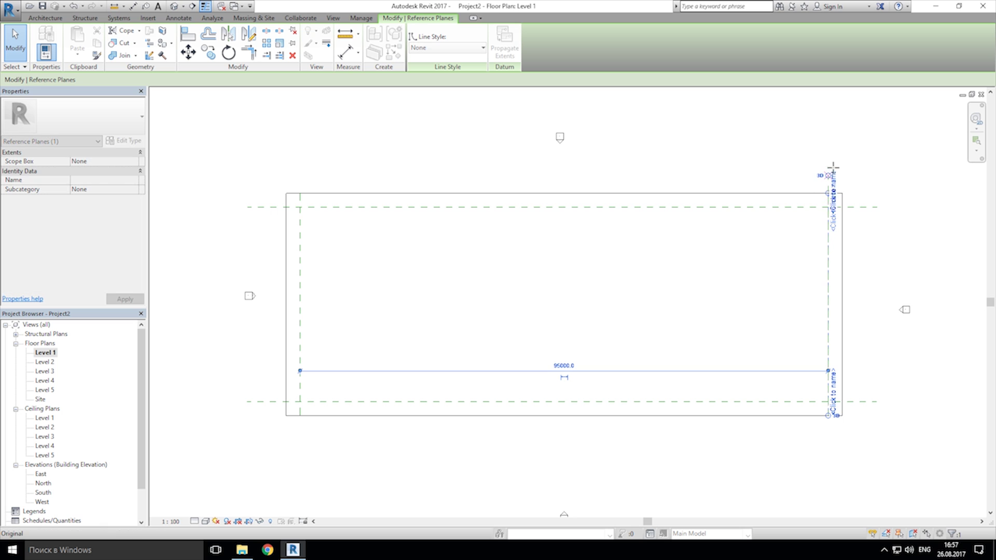
pyautogui.click(300, 197)
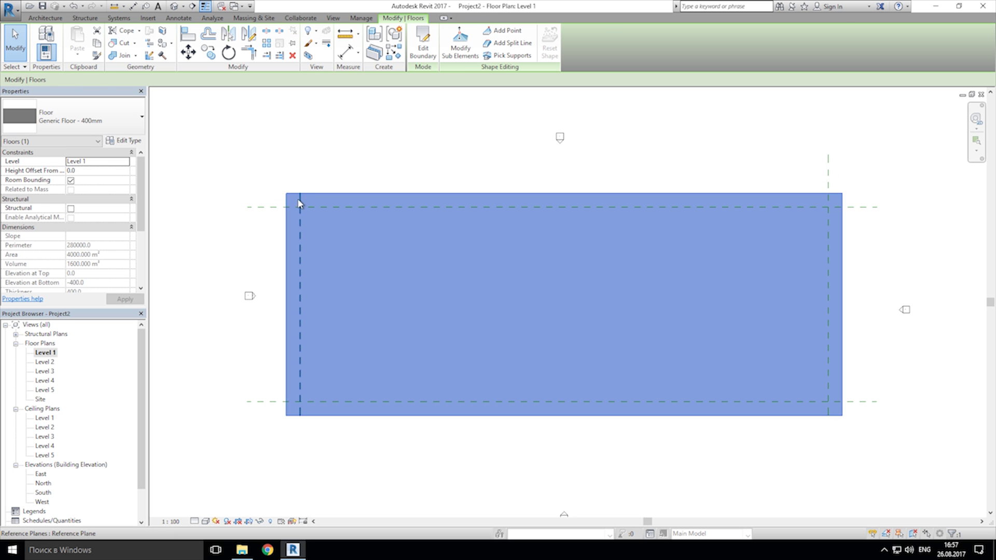
pyautogui.click(307, 182)
pyautogui.click(300, 198)
pyautogui.moveTo(300, 194); pyautogui.dragTo(300, 154)
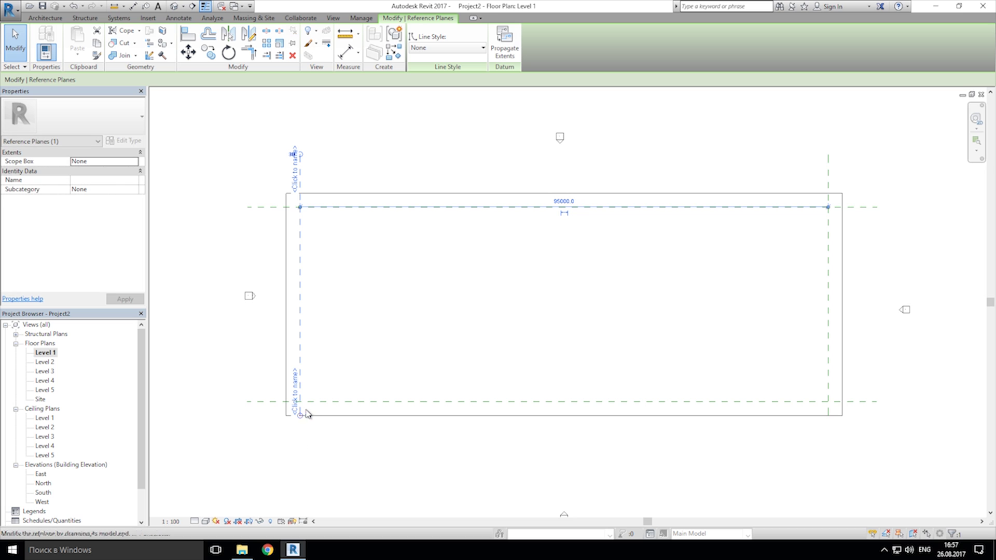
# - Extend the lower ends of both vertical reference planes below the floor's lower edge
pyautogui.moveTo(299, 415); pyautogui.dragTo(300, 463)
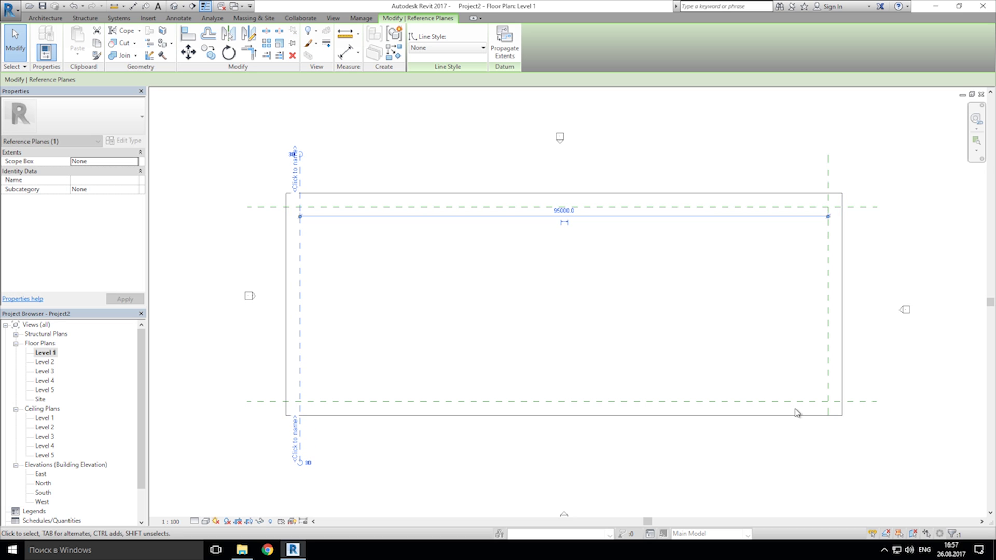
pyautogui.click(827, 413)
pyautogui.click(828, 416)
pyautogui.moveTo(829, 416); pyautogui.dragTo(825, 464)
pyautogui.click(806, 503)
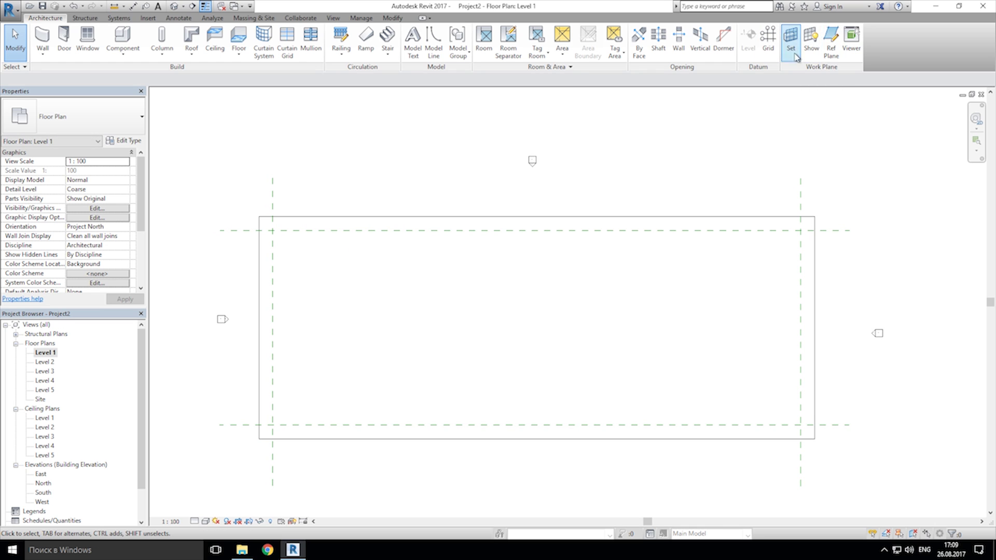
# - Draw a vertical grid line along the left reference plane from its lower end to its upper end
pyautogui.click(767, 50)
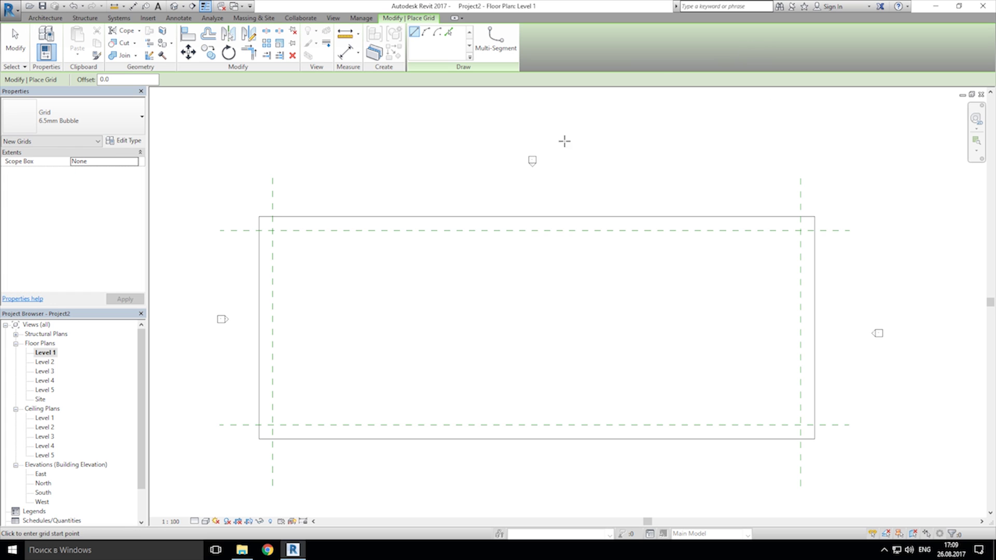
pyautogui.click(272, 485)
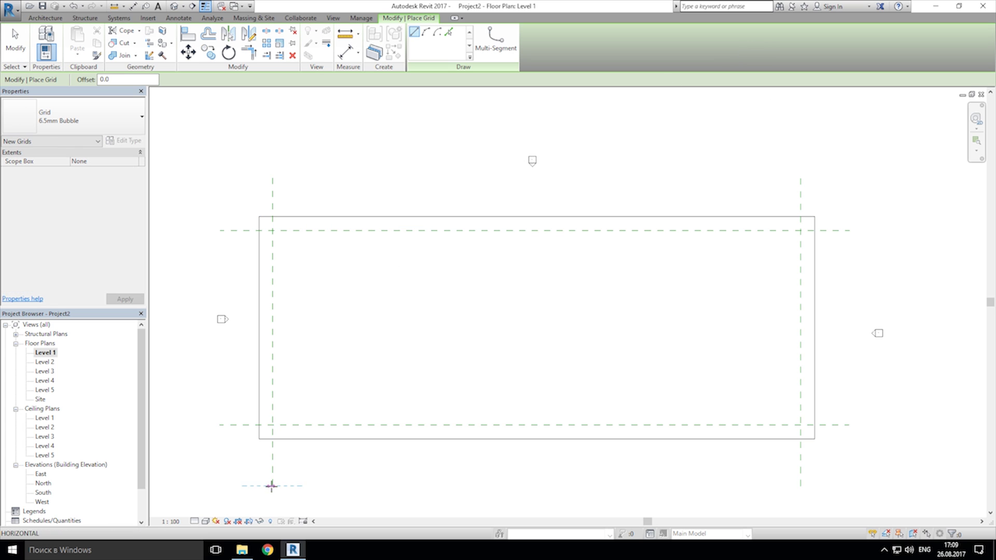
pyautogui.click(272, 177)
pyautogui.scroll(2, 244, 172)
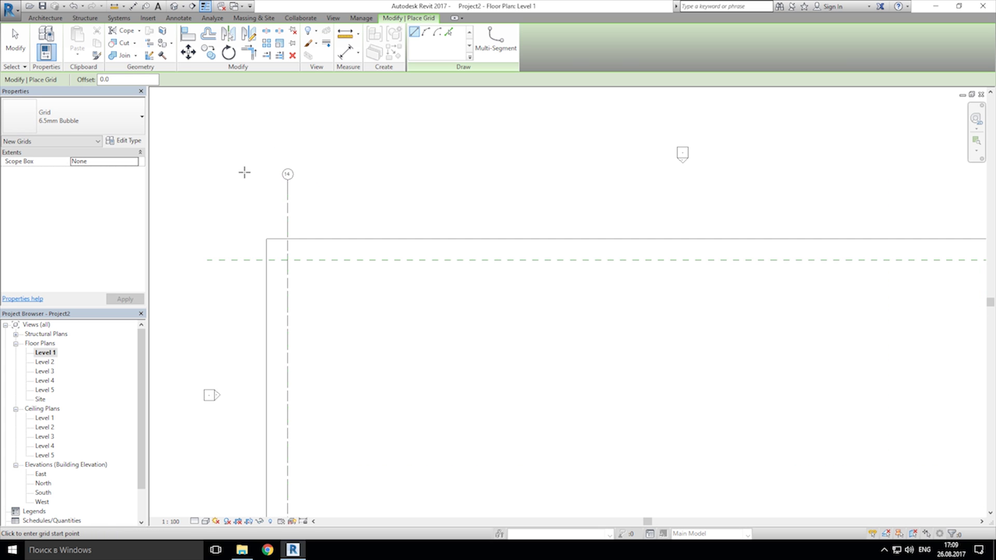
pyautogui.scroll(1, 262, 172)
pyautogui.press('Escape')
# - Rename the new vertical grid line to 1
pyautogui.click(296, 179)
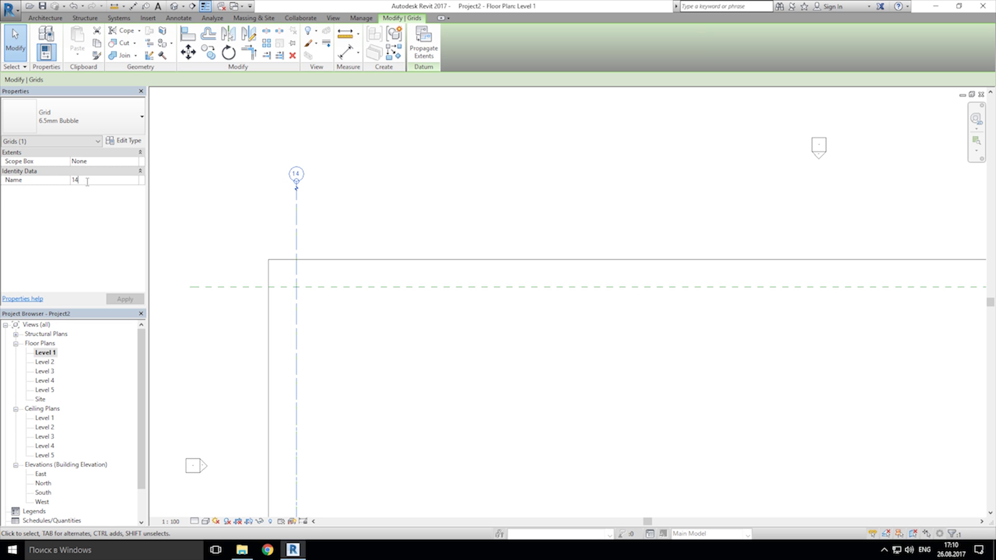
pyautogui.write('1')
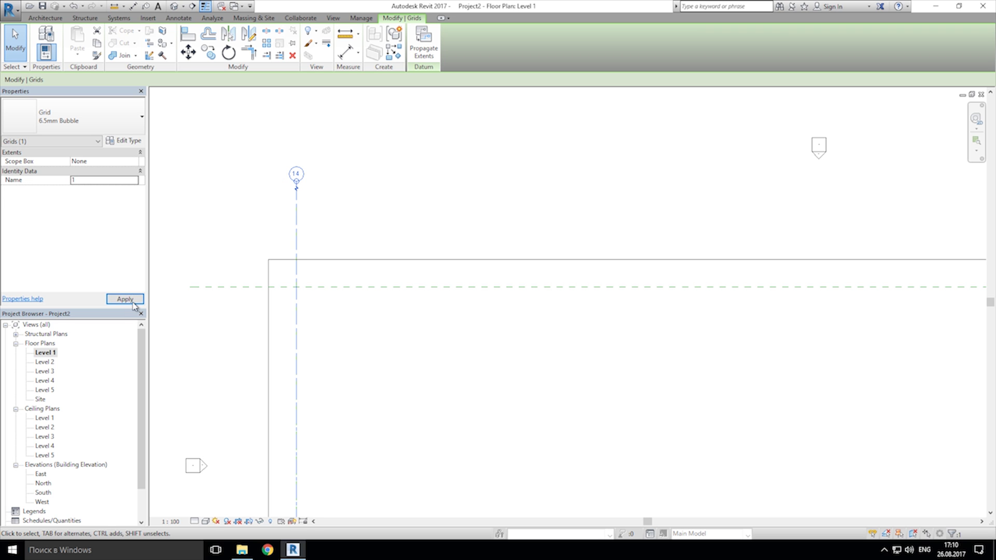
pyautogui.click(125, 300)
pyautogui.click(206, 247)
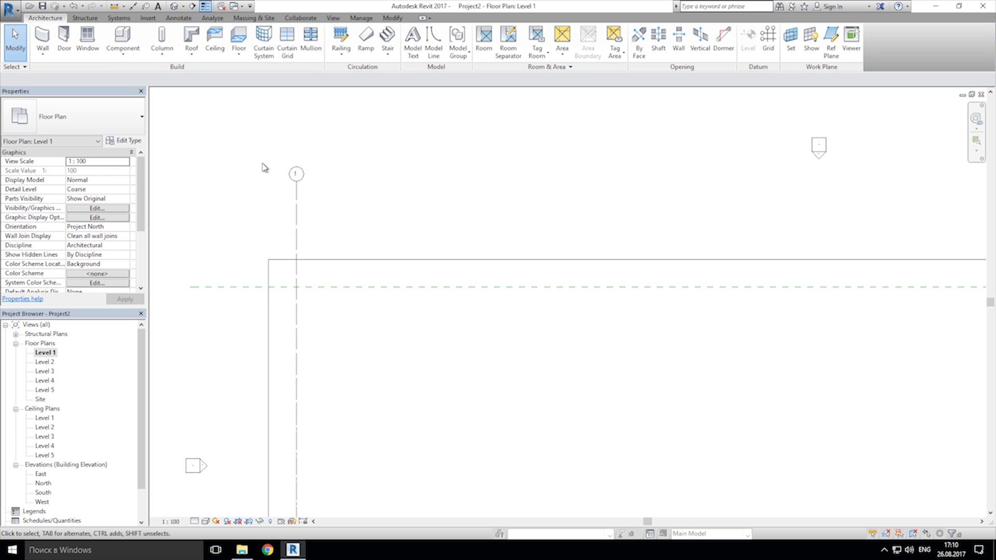
# - Add twelve vertical grid lines across the floor from grid 1 by picking each previous grid at a 7600 offset
pyautogui.scroll(-3, 291, 171)
pyautogui.moveTo(371, 170); pyautogui.dragTo(332, 173, button='middle')
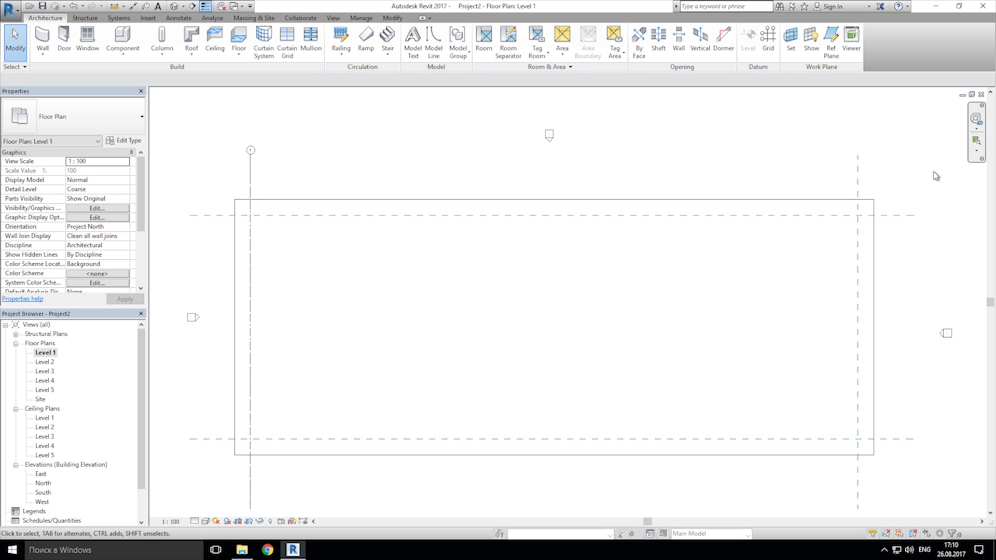
pyautogui.click(771, 45)
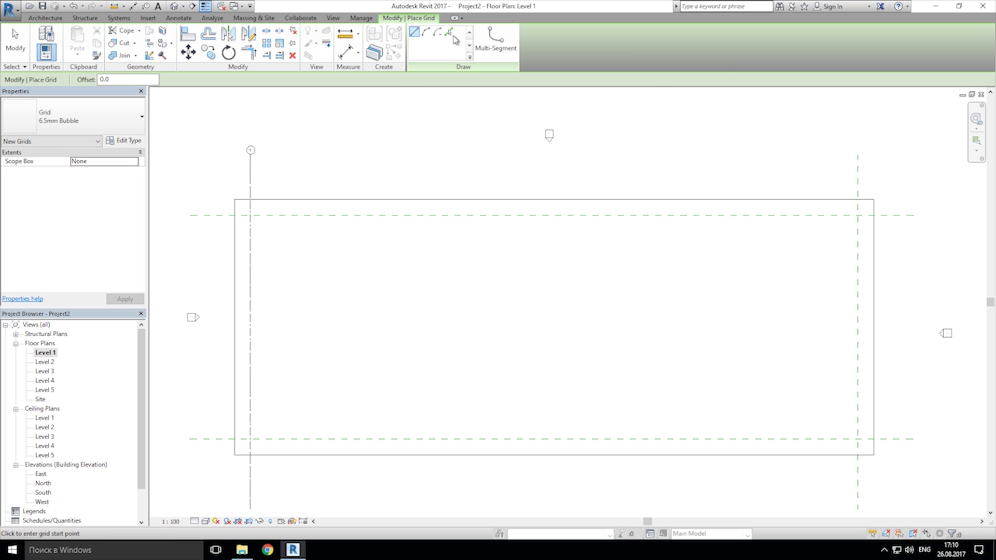
pyautogui.click(448, 33)
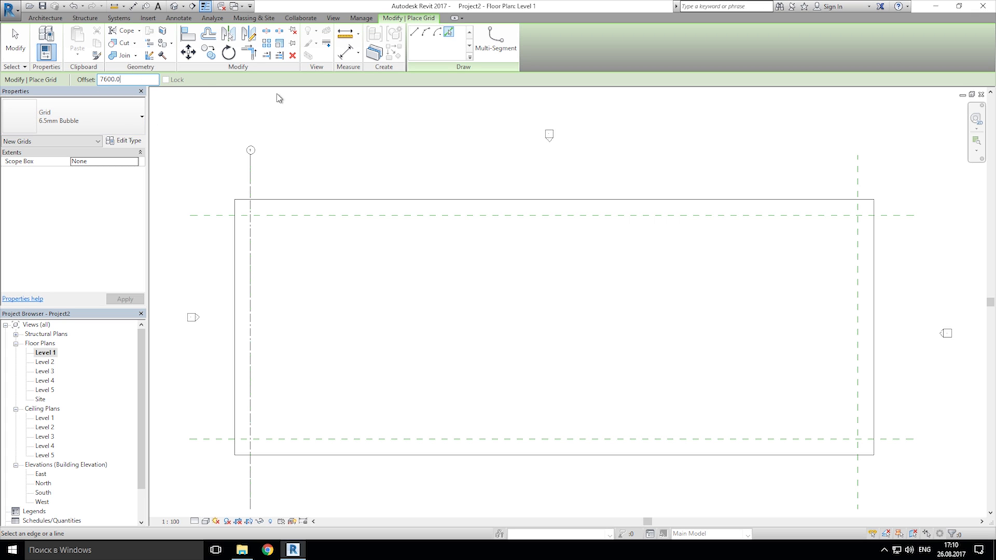
pyautogui.click(254, 192)
pyautogui.click(304, 188)
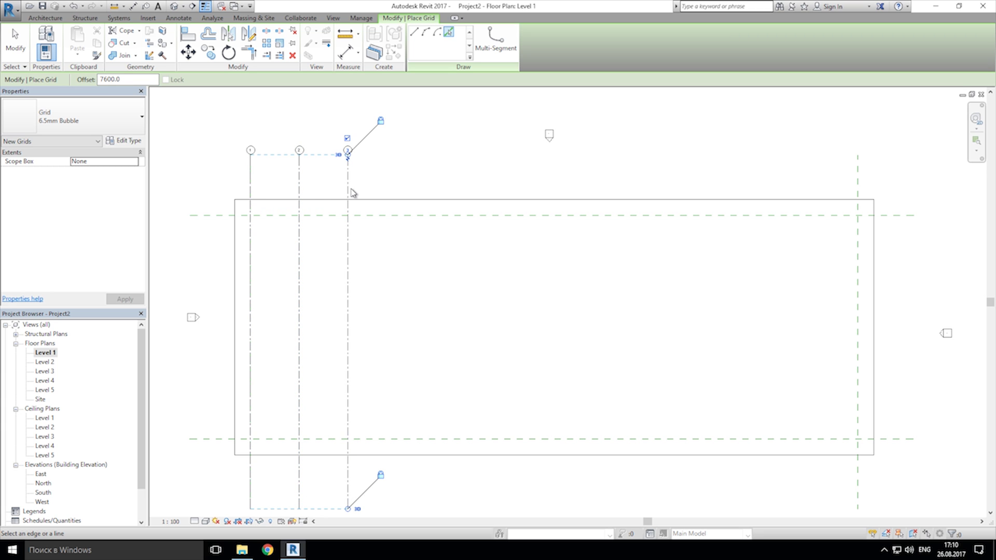
pyautogui.click(350, 190)
pyautogui.click(398, 192)
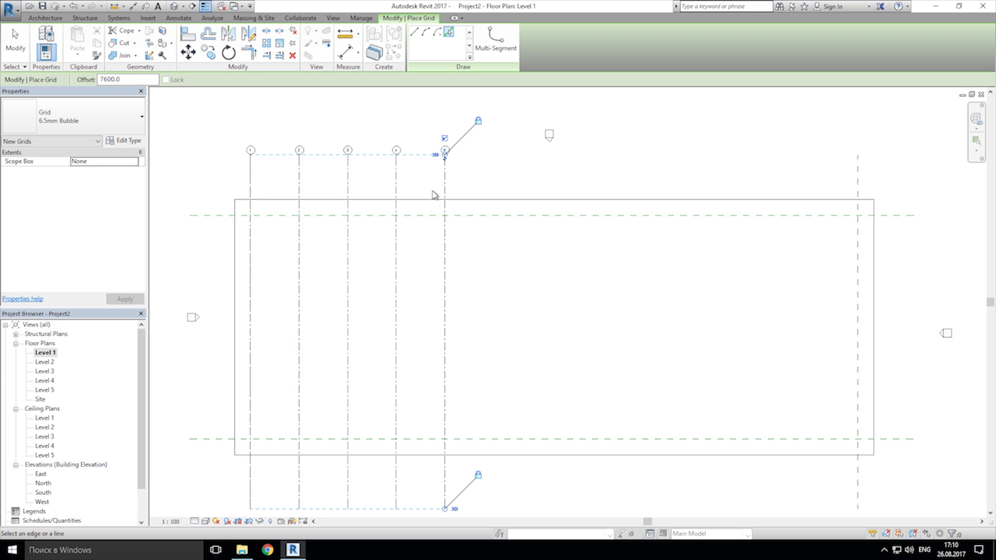
pyautogui.click(446, 191)
pyautogui.click(498, 194)
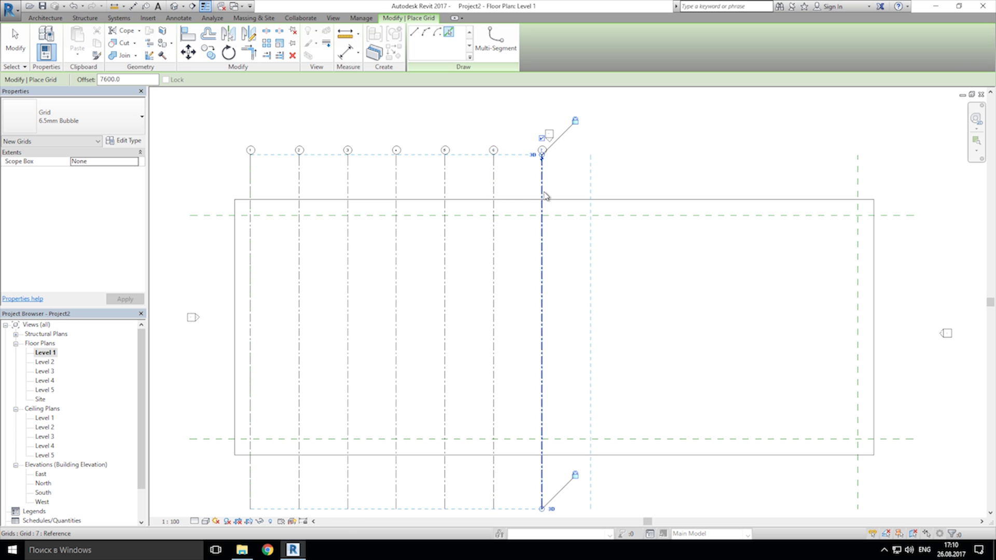
pyautogui.click(543, 195)
pyautogui.click(593, 196)
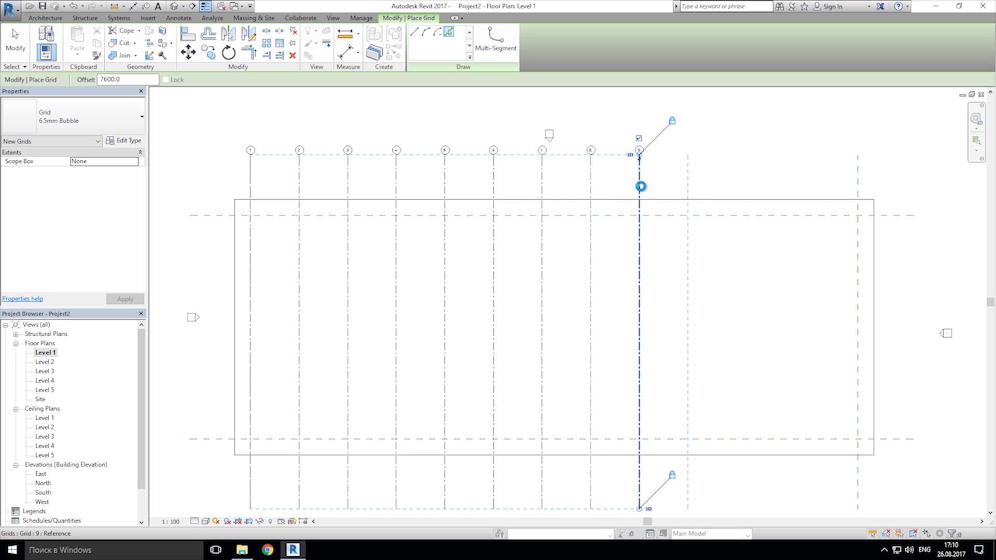
pyautogui.click(641, 193)
pyautogui.click(690, 195)
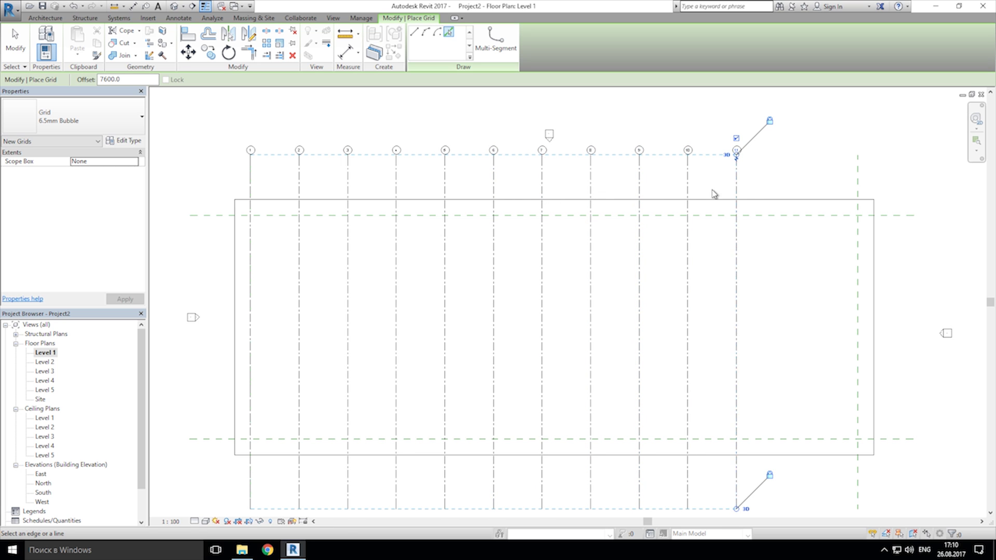
pyautogui.click(743, 193)
pyautogui.click(786, 191)
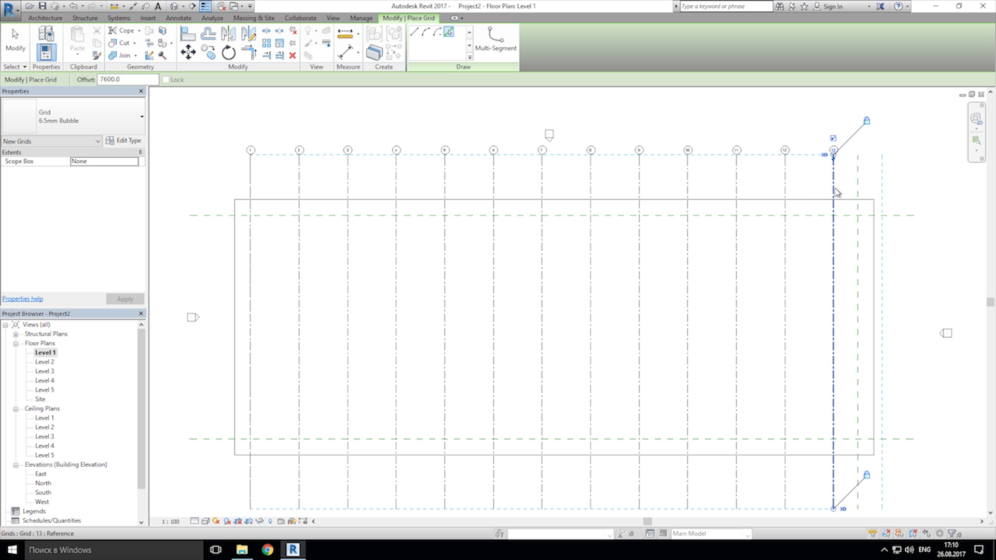
# - Measure the gap between grid 13 and the right vertical reference plane along the floor's upper edge
pyautogui.moveTo(867, 196); pyautogui.dragTo(796, 212, button='middle')
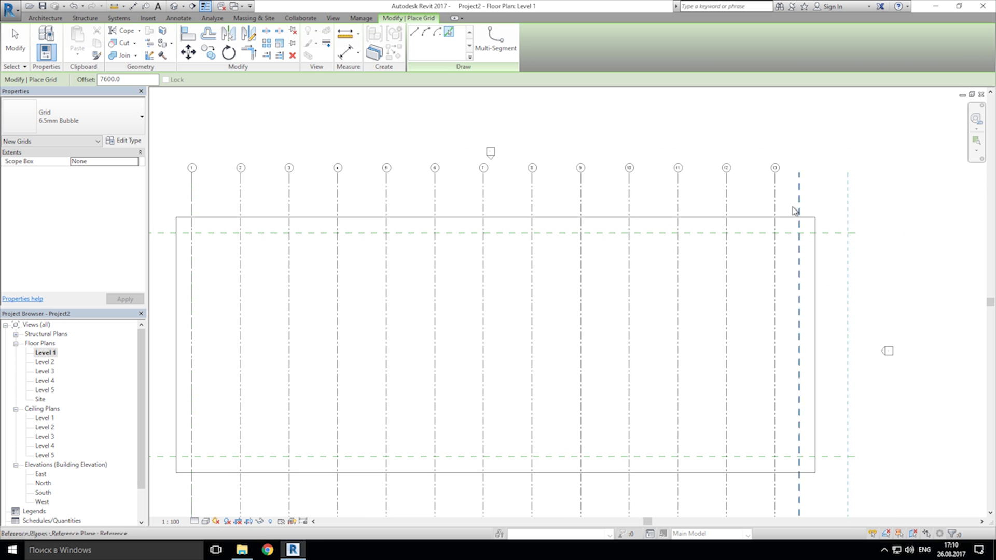
pyautogui.scroll(2, 793, 213)
pyautogui.moveTo(856, 216); pyautogui.dragTo(659, 220, button='middle')
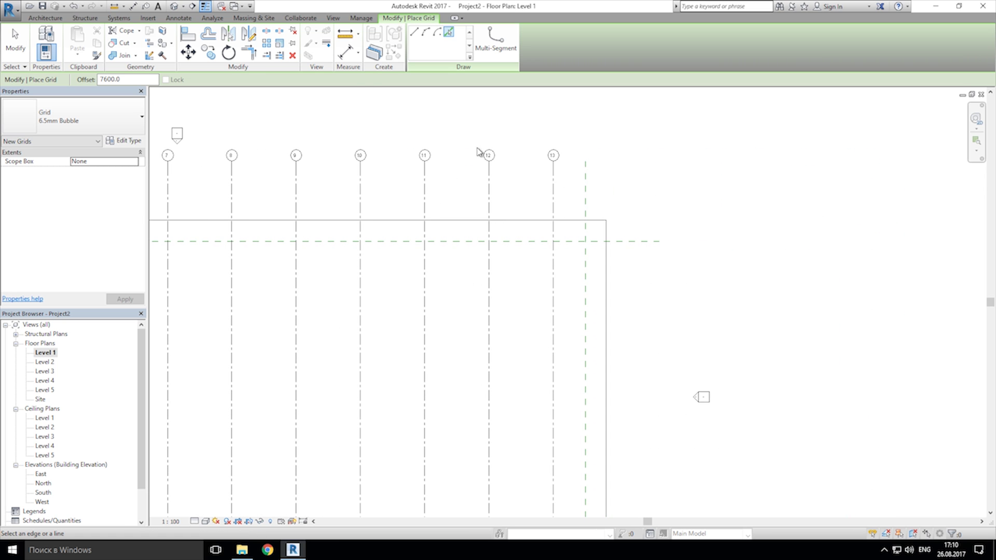
pyautogui.click(345, 33)
pyautogui.scroll(2, 519, 208)
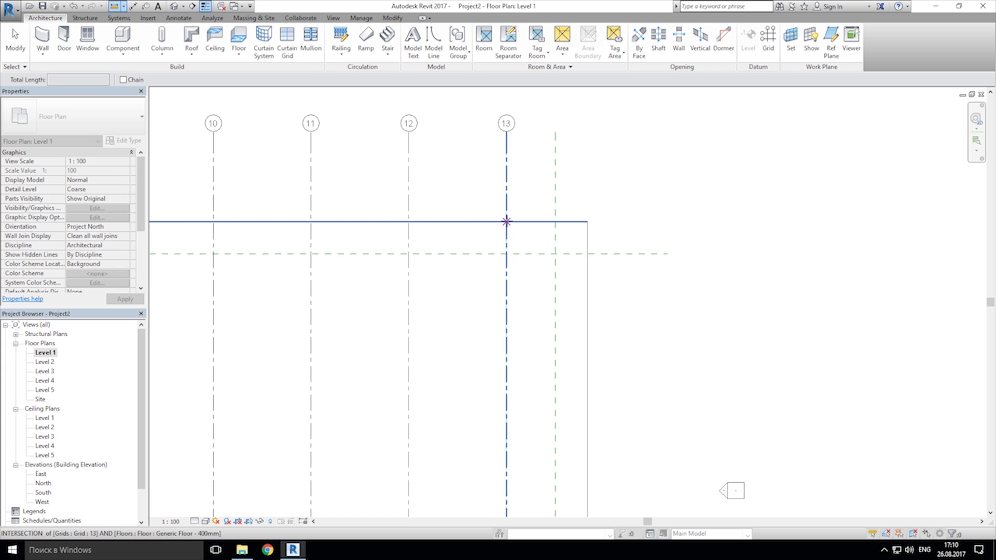
pyautogui.click(507, 221)
pyautogui.click(554, 221)
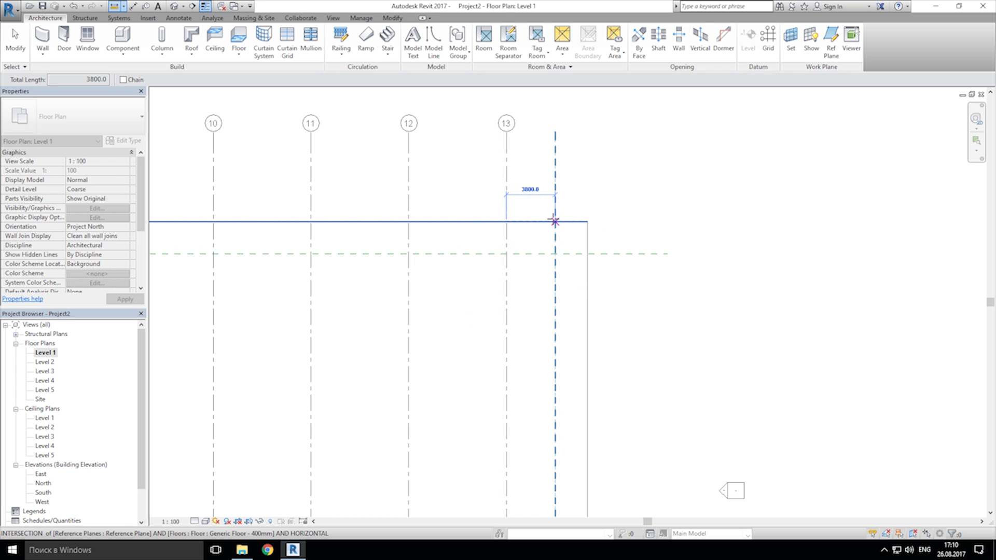
pyautogui.press('Escape')
pyautogui.press('Escape')
pyautogui.scroll(-4, 605, 174)
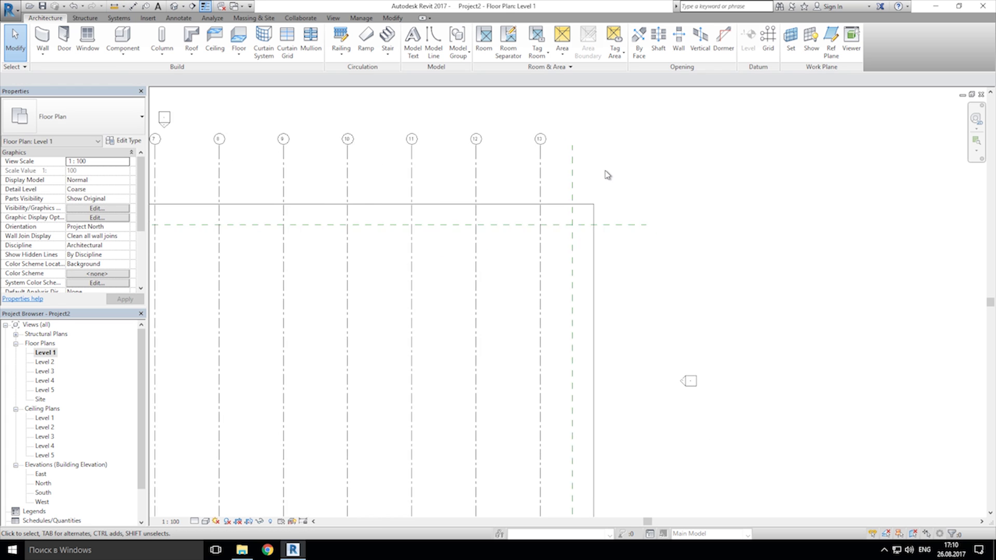
# - Select all grid instances in the entire project and move them 1900 horizontally toward the right reference plane
pyautogui.moveTo(552, 197); pyautogui.dragTo(777, 197, button='middle')
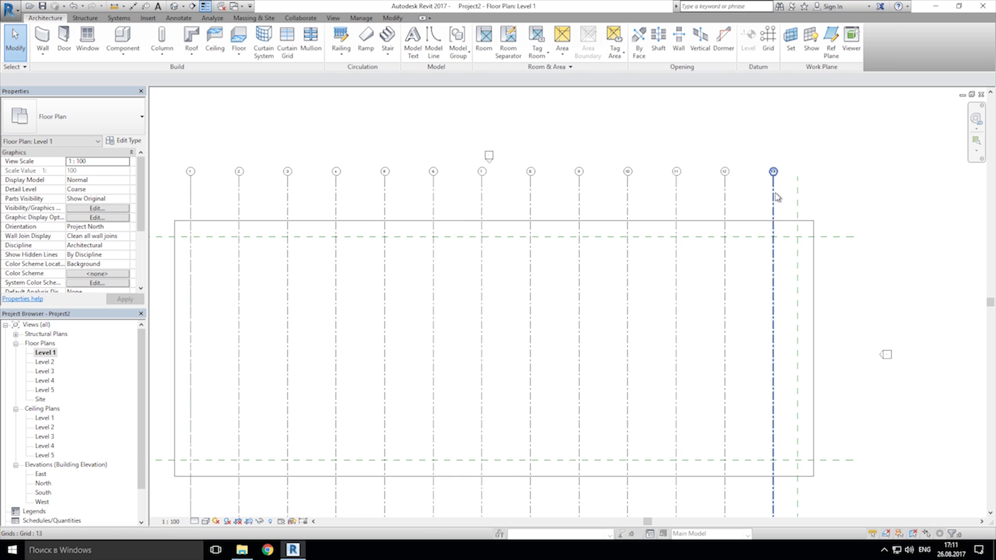
pyautogui.click(775, 195)
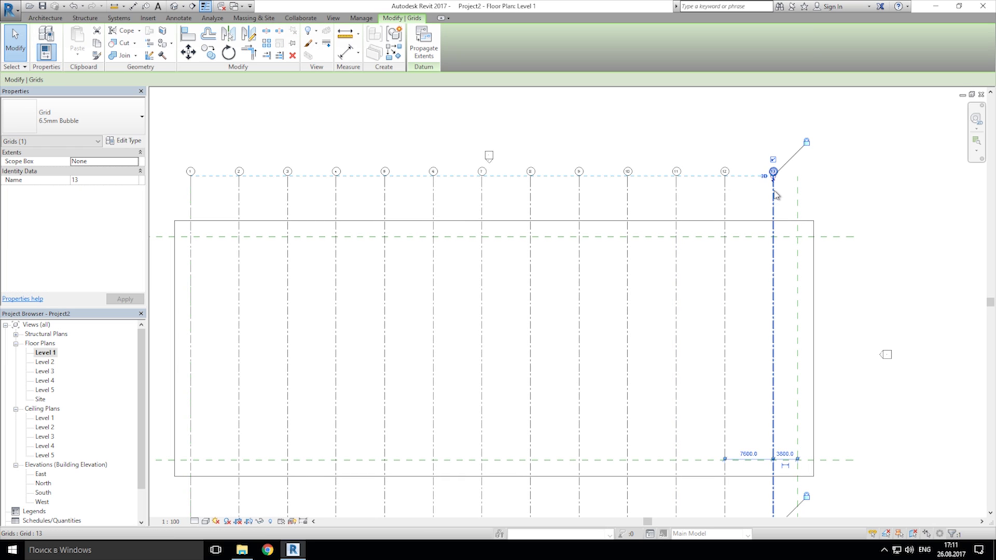
pyautogui.rightClick(772, 196)
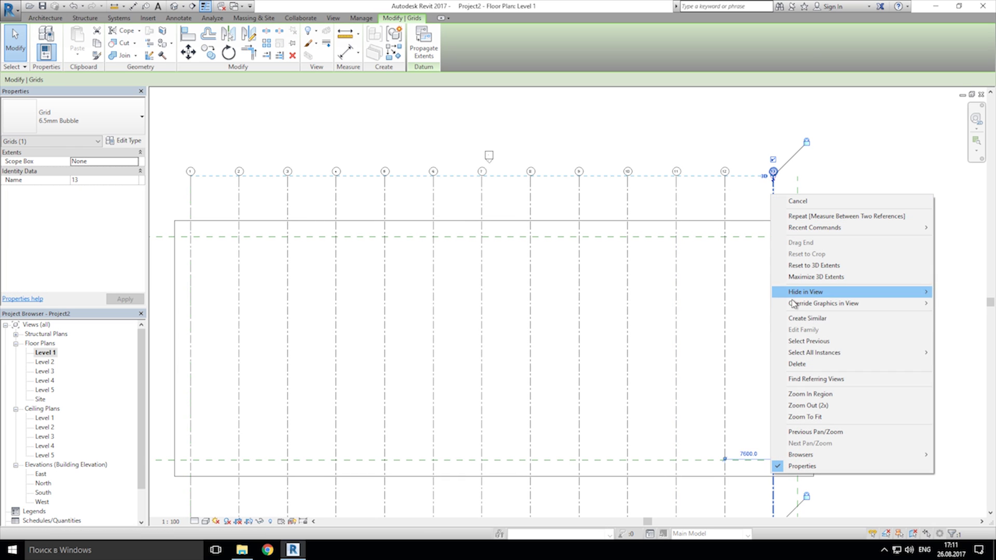
pyautogui.moveTo(807, 356)
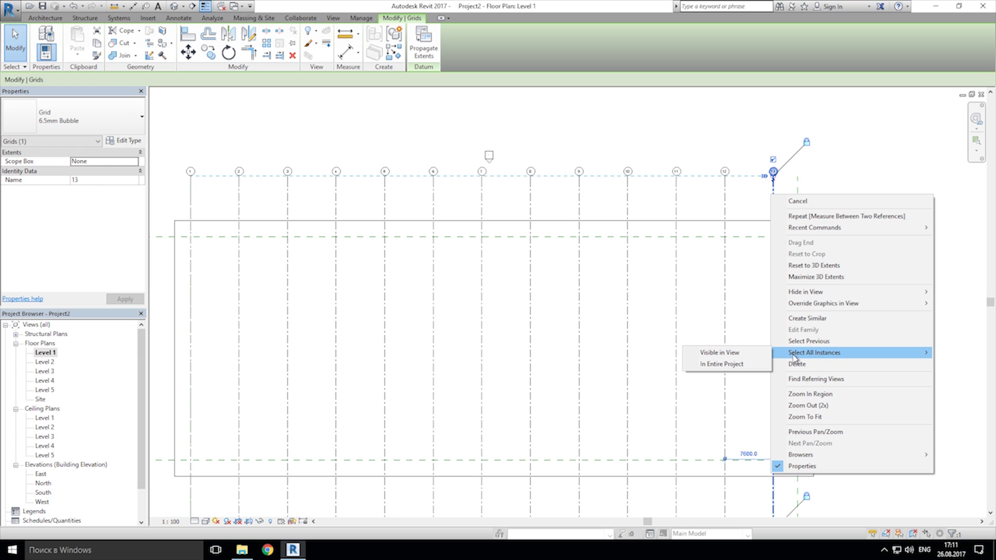
pyautogui.click(716, 365)
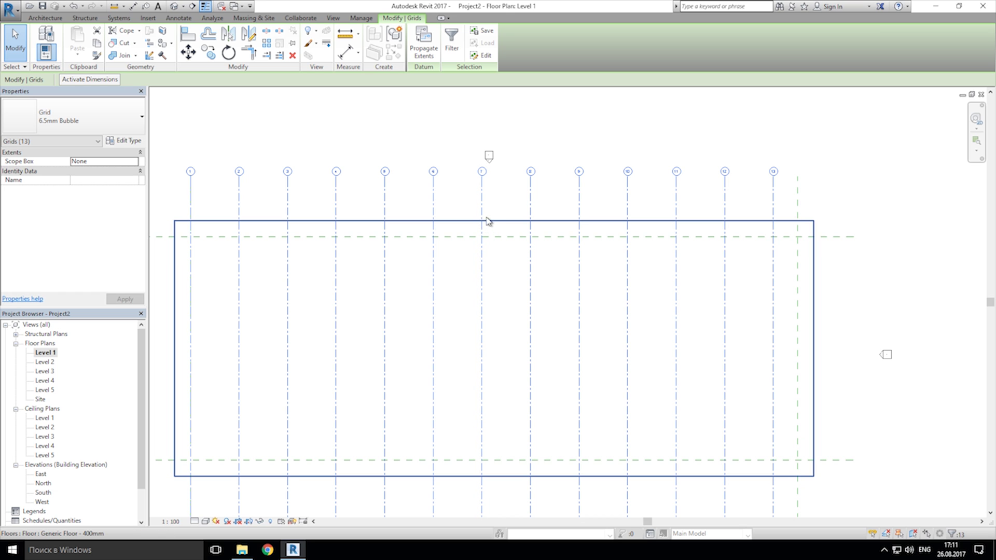
pyautogui.click(188, 53)
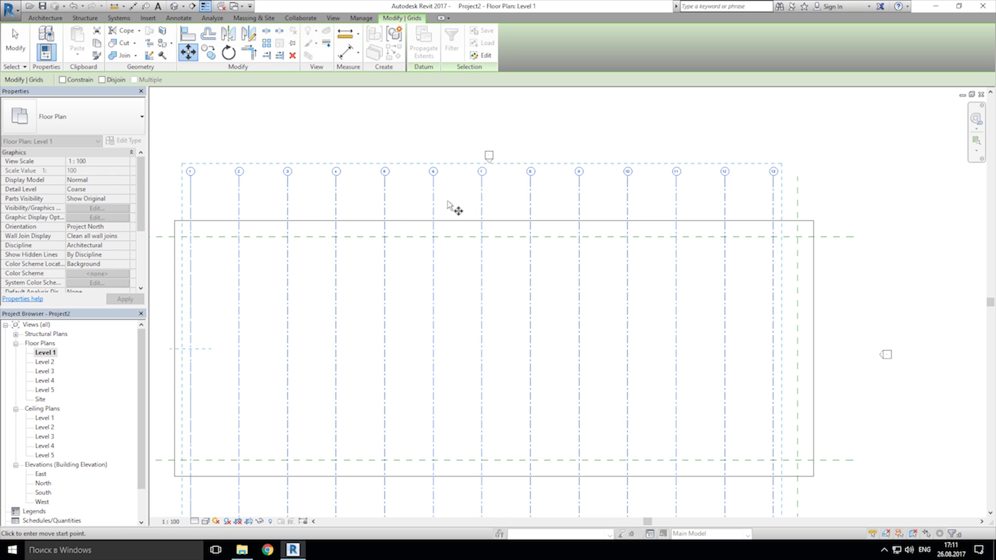
pyautogui.click(481, 220)
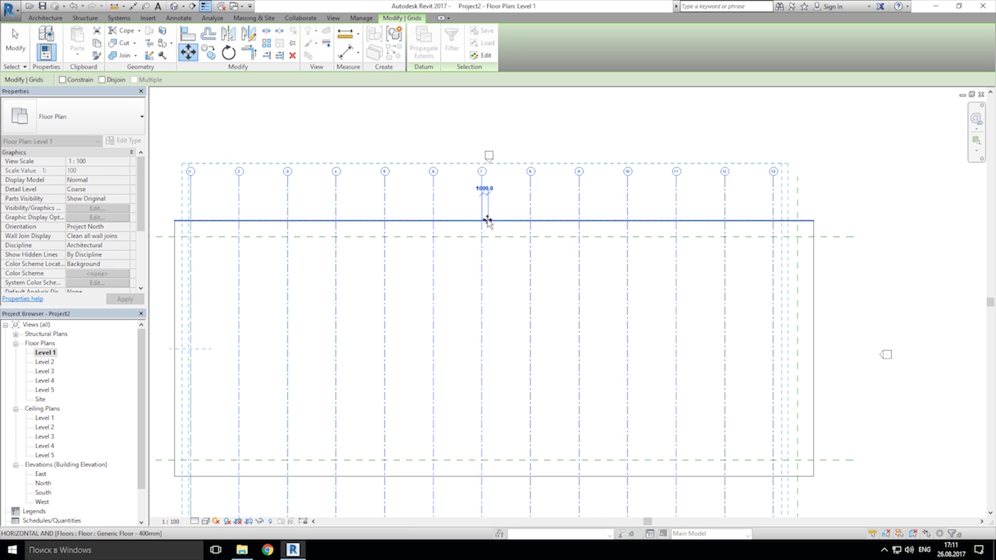
pyautogui.click(491, 220)
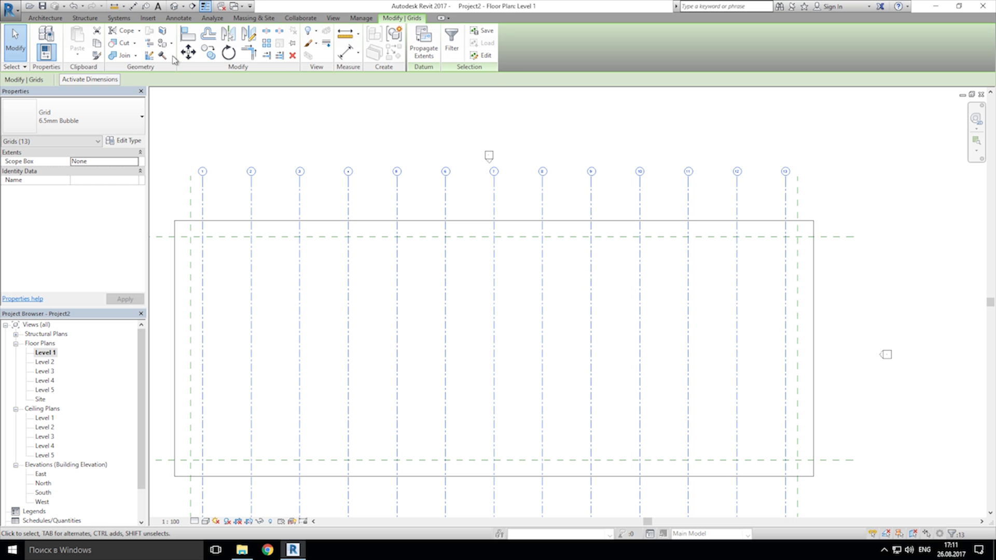
# - Measure the distance from the moved grid 13 to the right vertical reference plane
pyautogui.click(341, 36)
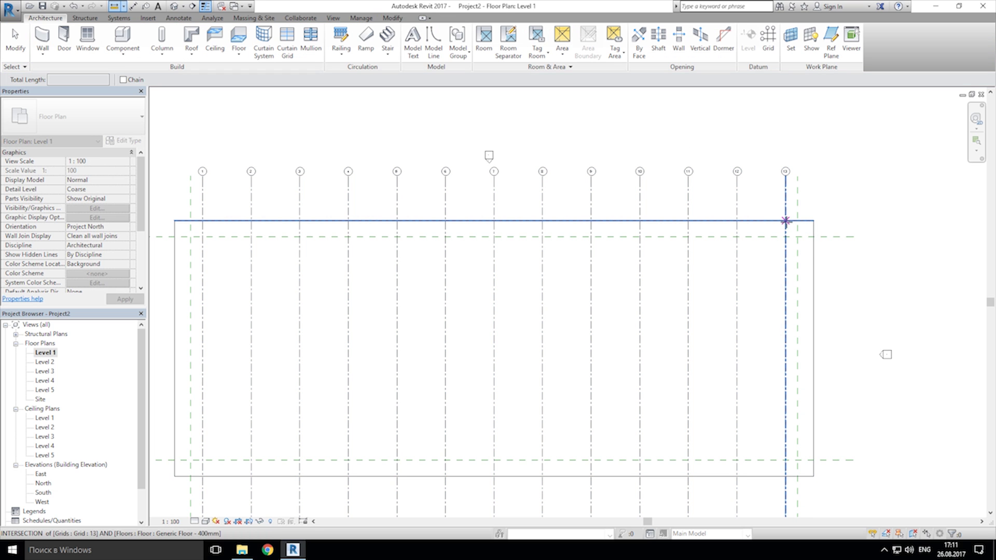
pyautogui.click(785, 221)
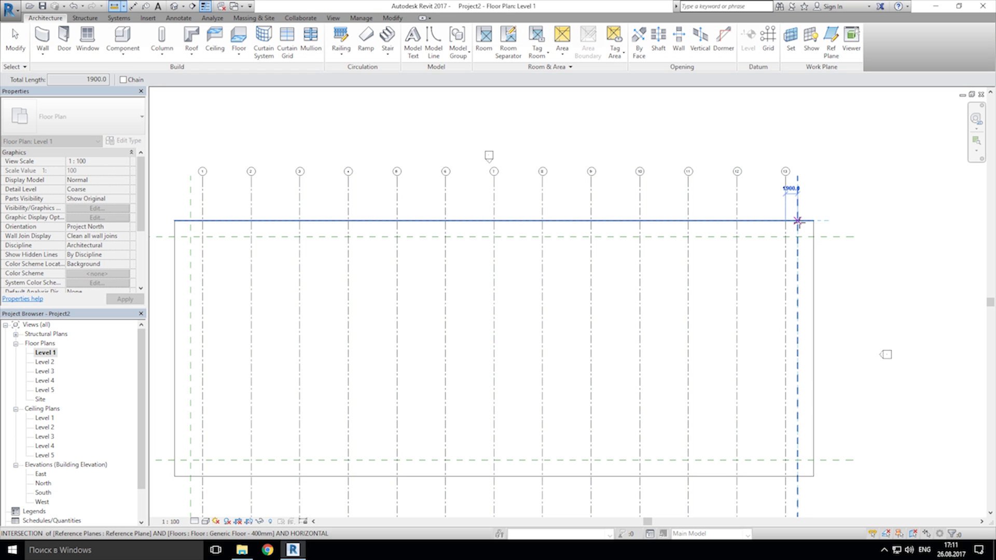
pyautogui.press('Escape')
pyautogui.press('Escape')
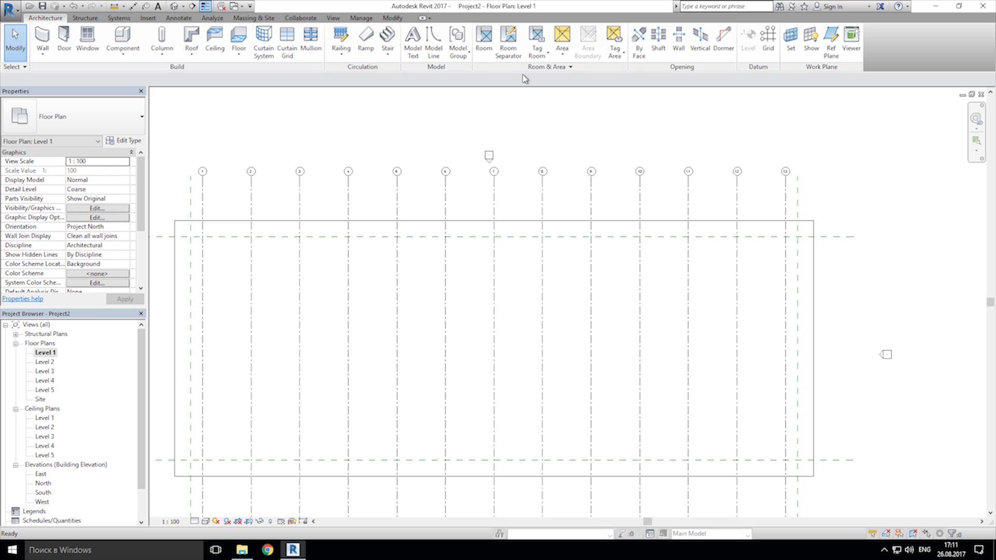
# - Measure the distance from the left vertical reference plane to the floor's upper-left corner
pyautogui.click(833, 42)
pyautogui.click(349, 38)
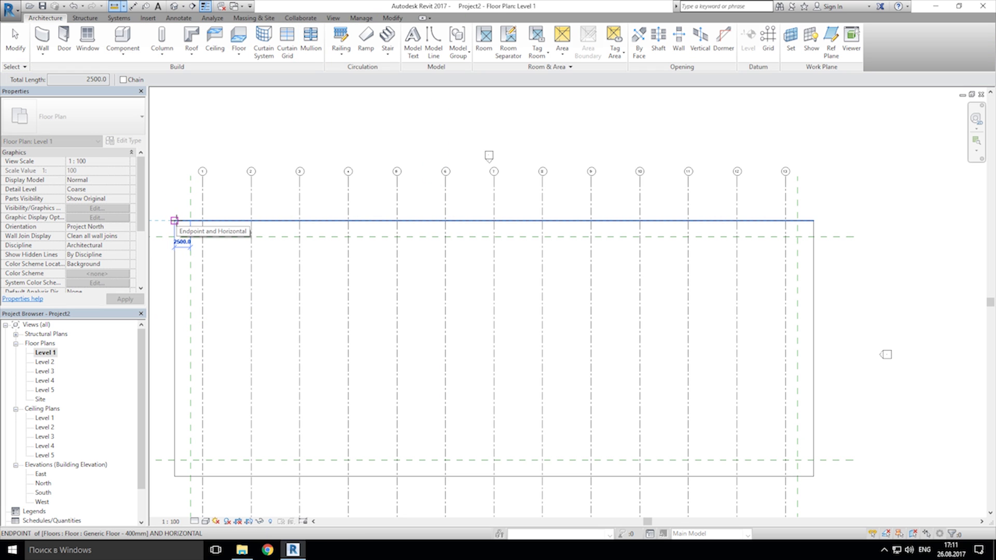
pyautogui.click(175, 220)
pyautogui.press('Escape')
pyautogui.press('Escape')
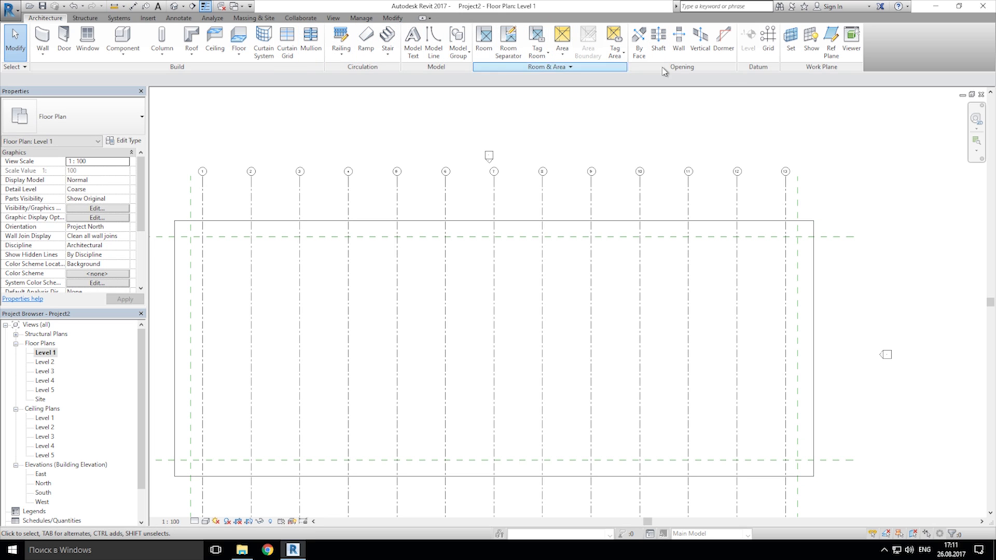
# - Measure the distance from the left vertical reference plane to grid 1 along the floor's upper edge
pyautogui.click(831, 41)
pyautogui.click(345, 35)
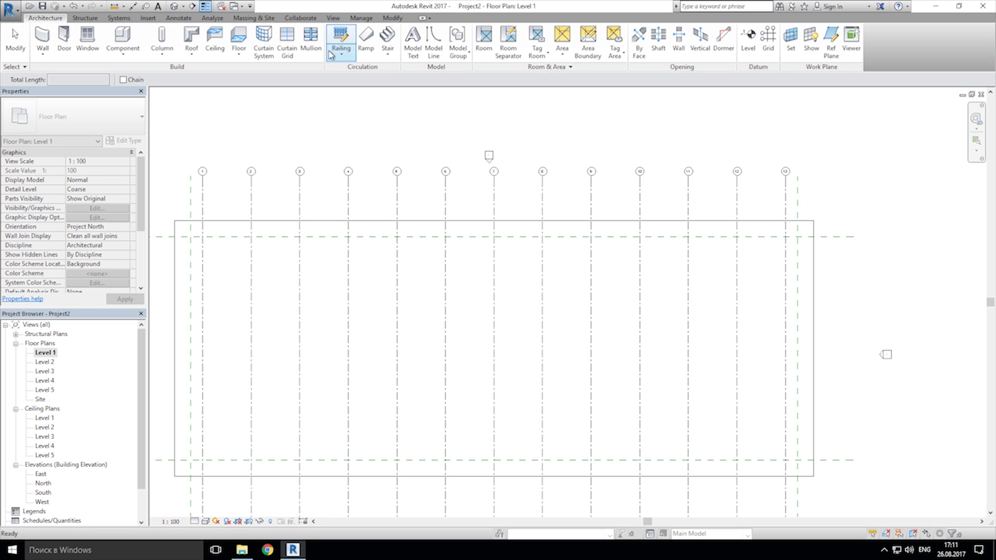
pyautogui.click(191, 222)
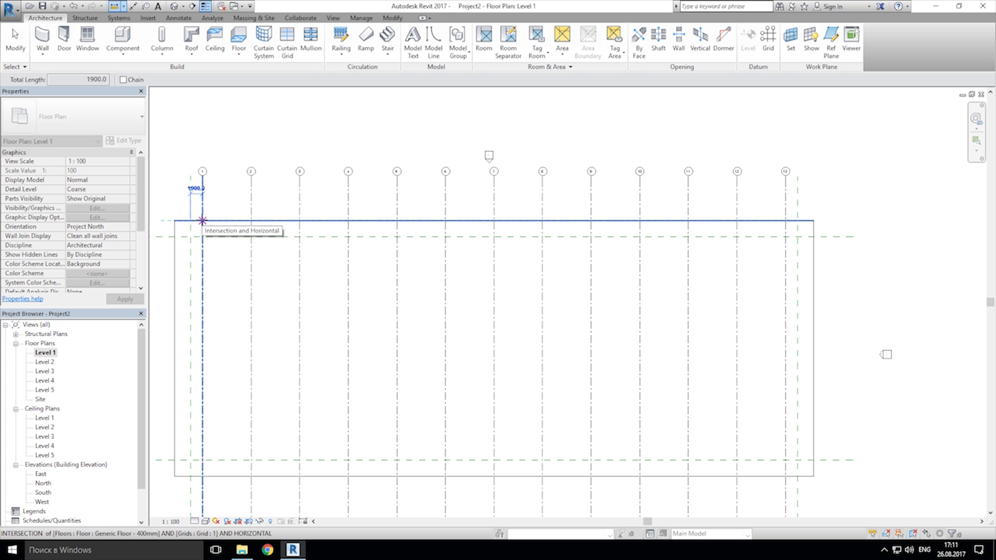
pyautogui.press('Escape')
pyautogui.press('Escape')
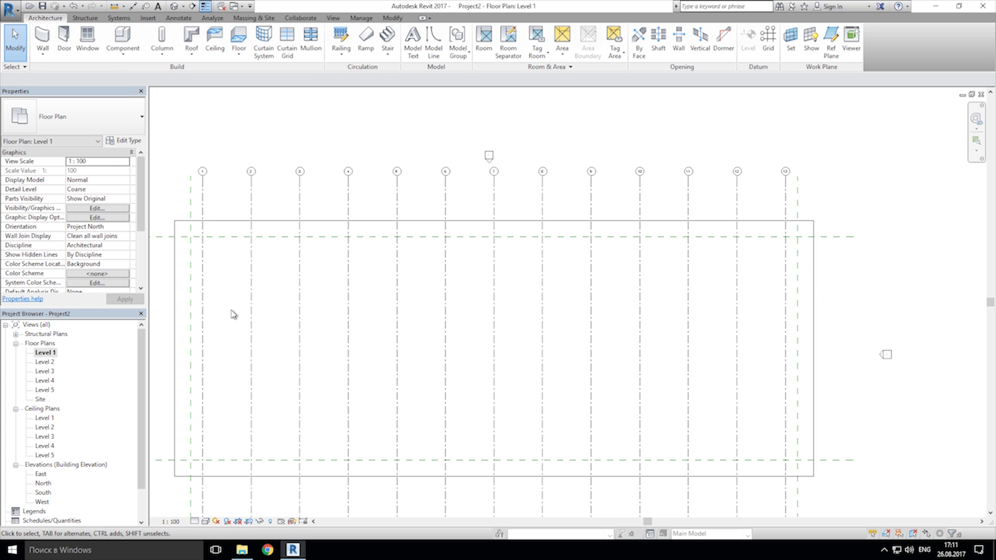
# - Open the boundary sketch of the Generic Floor - 400mm for editing
pyautogui.moveTo(231, 311); pyautogui.dragTo(299, 295, button='middle')
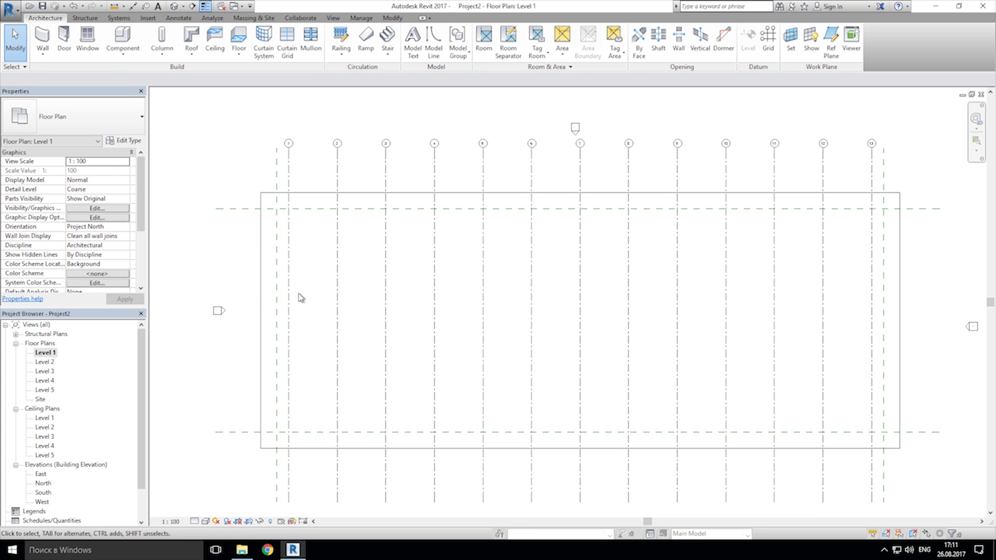
pyautogui.click(262, 311)
pyautogui.click(243, 257)
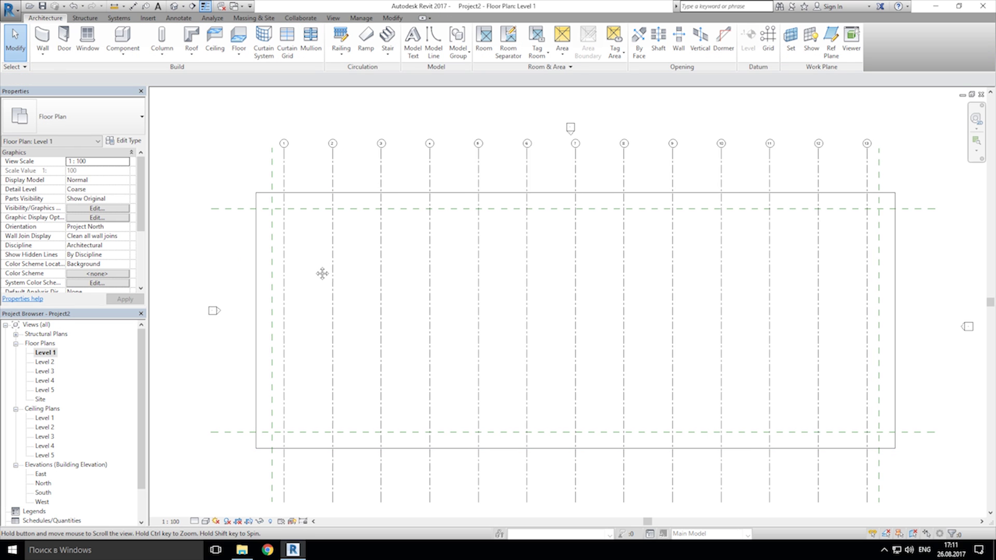
pyautogui.moveTo(323, 273); pyautogui.dragTo(289, 268, button='middle')
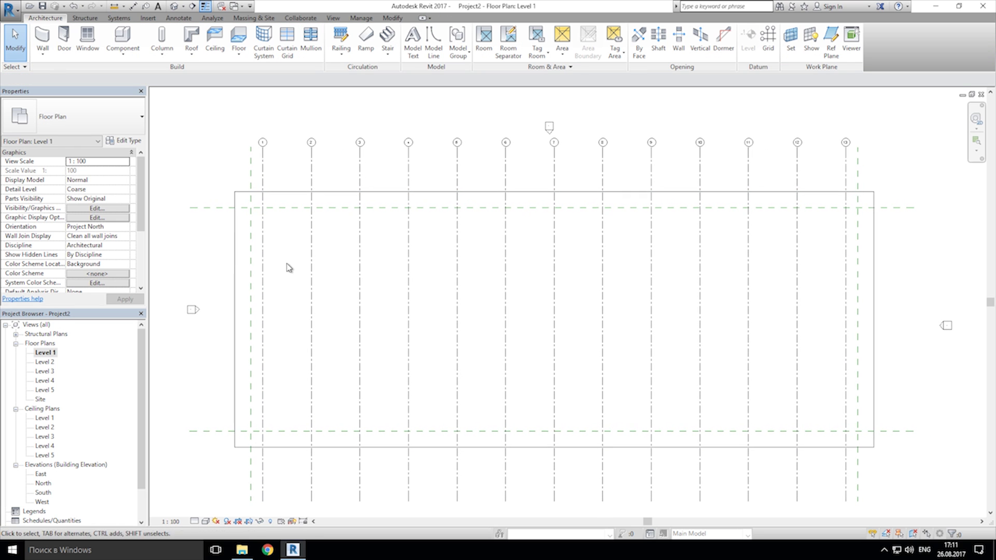
pyautogui.click(232, 263)
pyautogui.click(223, 269)
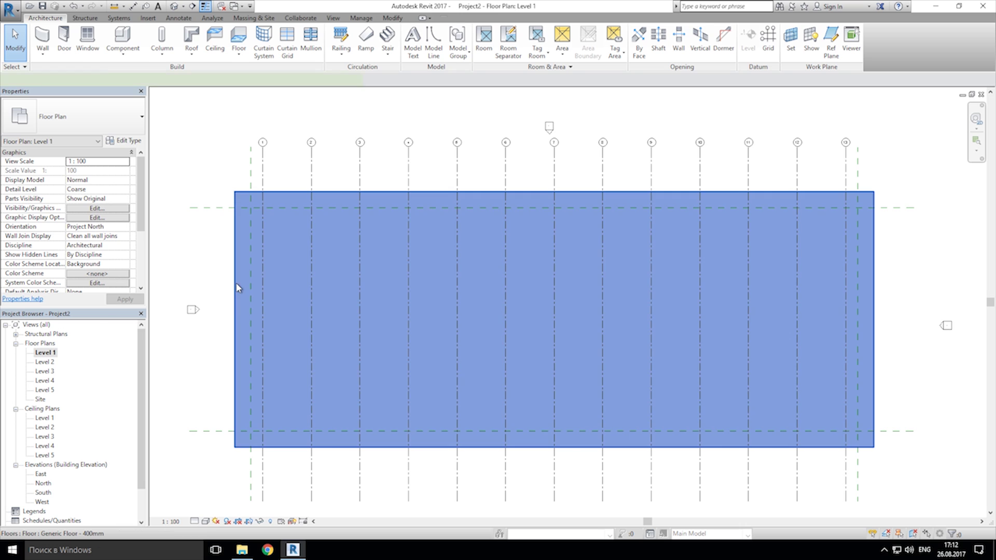
pyautogui.doubleClick(237, 287)
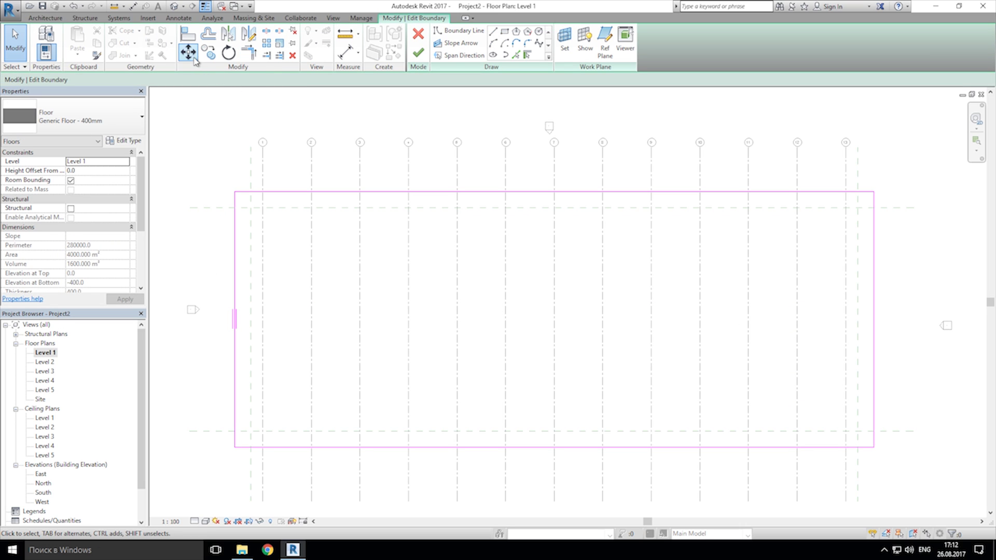
# - Align the floor sketch's left boundary line to the left vertical reference plane and lock the alignment
pyautogui.click(188, 36)
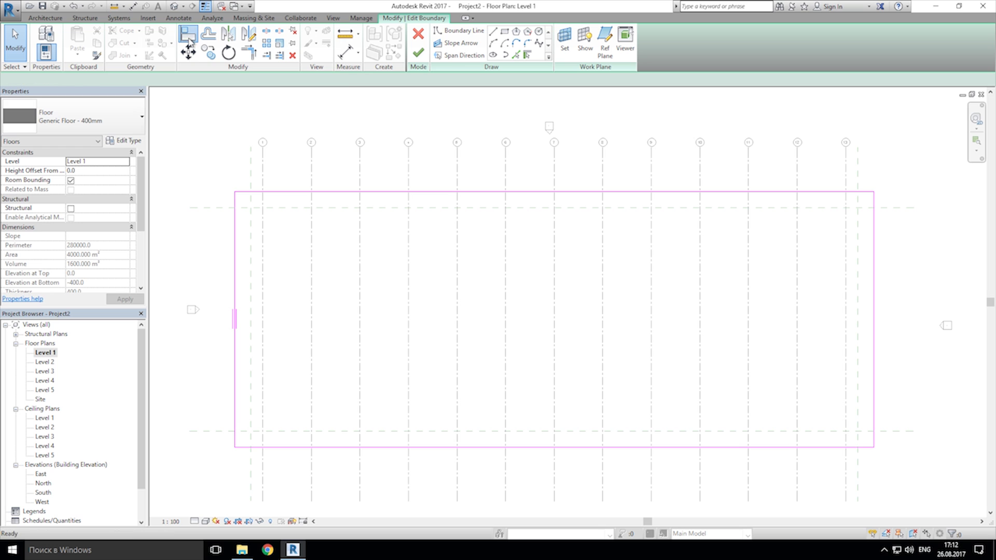
pyautogui.click(250, 286)
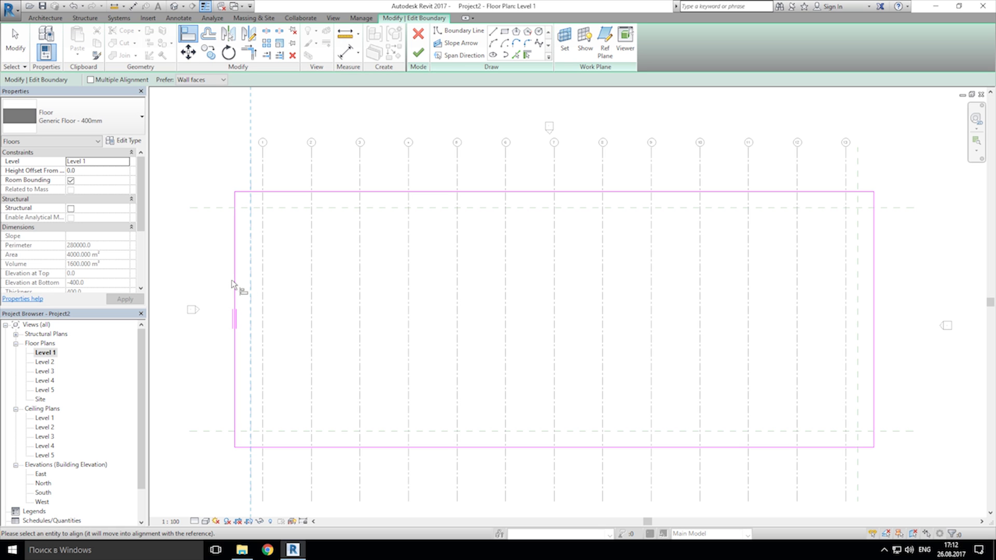
pyautogui.click(234, 281)
pyautogui.moveTo(493, 281); pyautogui.dragTo(420, 287, button='middle')
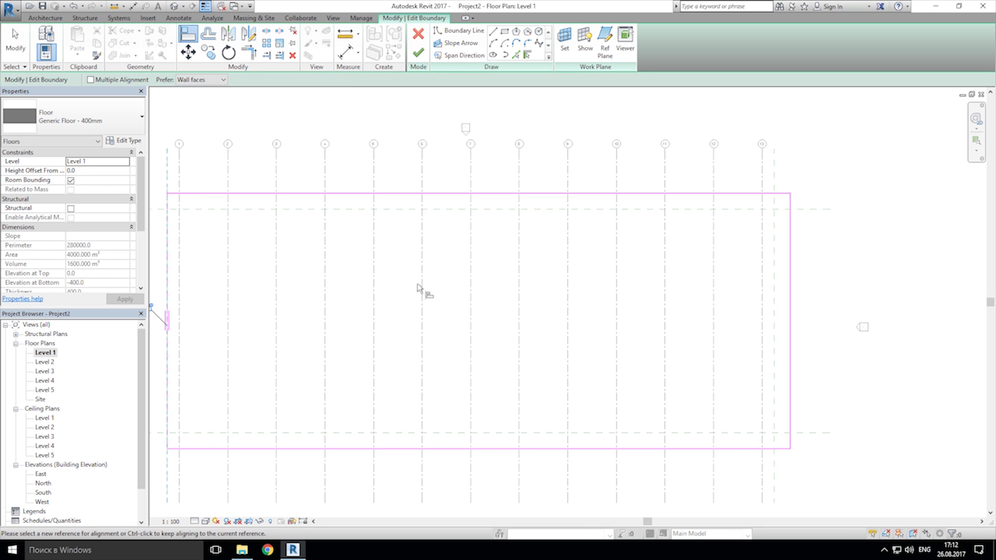
pyautogui.click(150, 306)
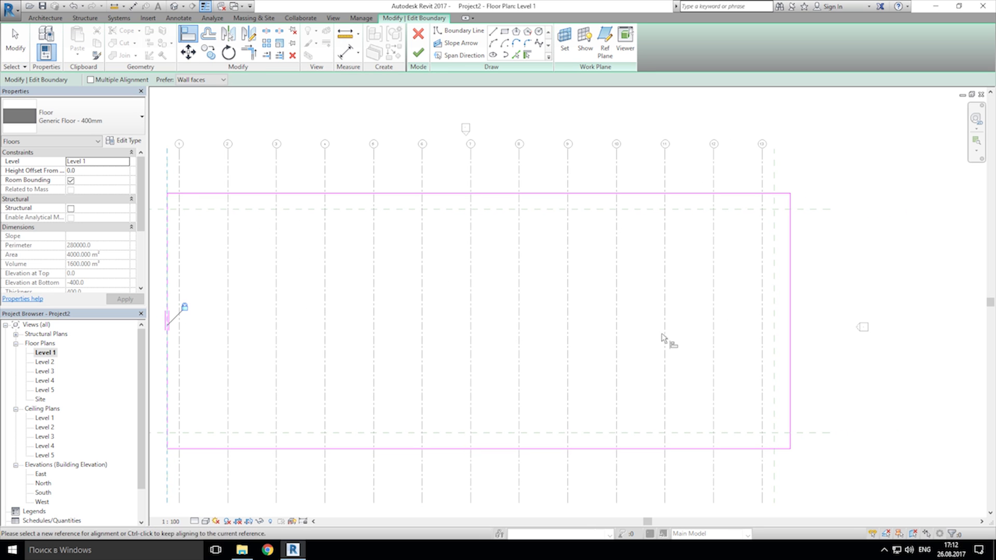
# - Align the right boundary line to the right vertical reference plane and finish the floor boundary sketch
pyautogui.click(775, 314)
pyautogui.click(790, 327)
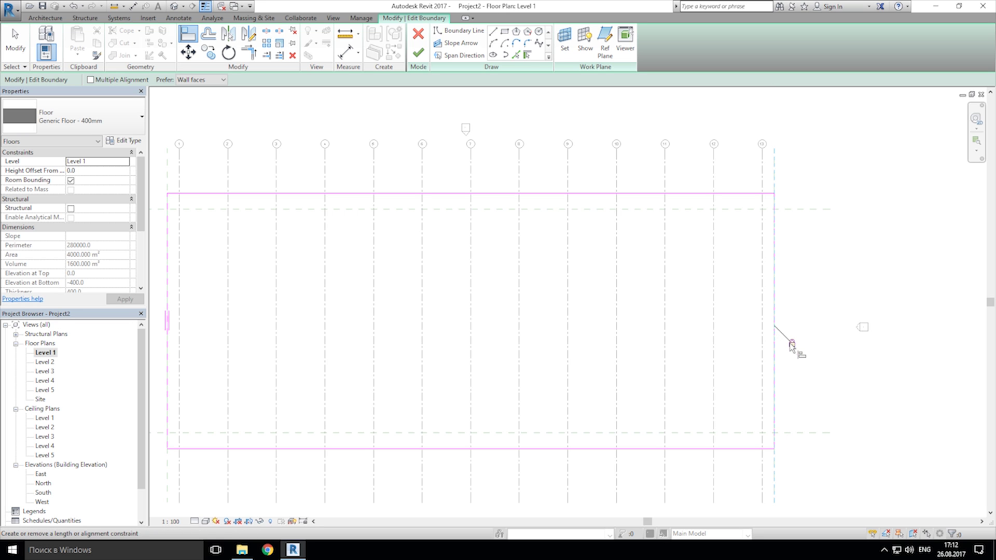
pyautogui.click(419, 53)
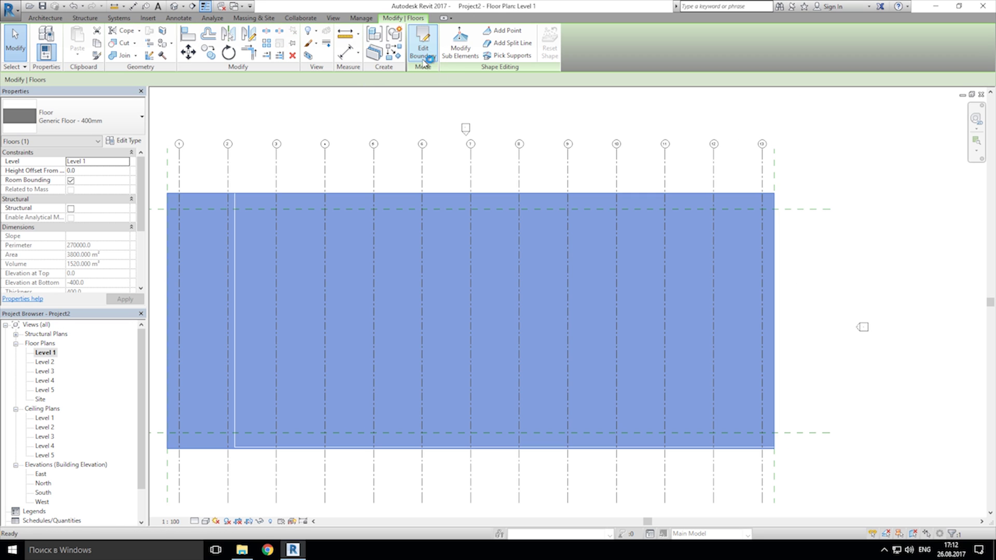
pyautogui.scroll(-1, 757, 234)
pyautogui.click(857, 249)
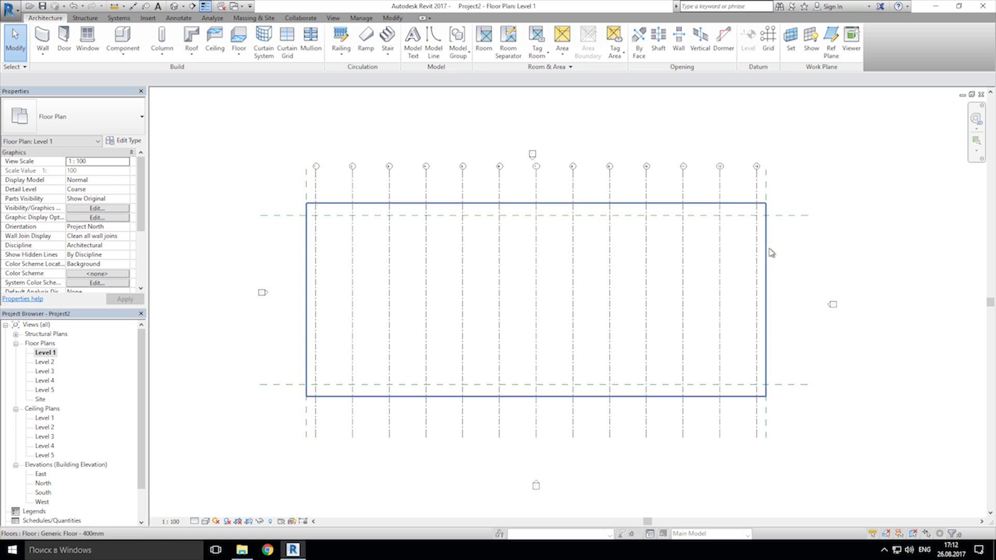
pyautogui.click(767, 213)
pyautogui.scroll(1, 805, 218)
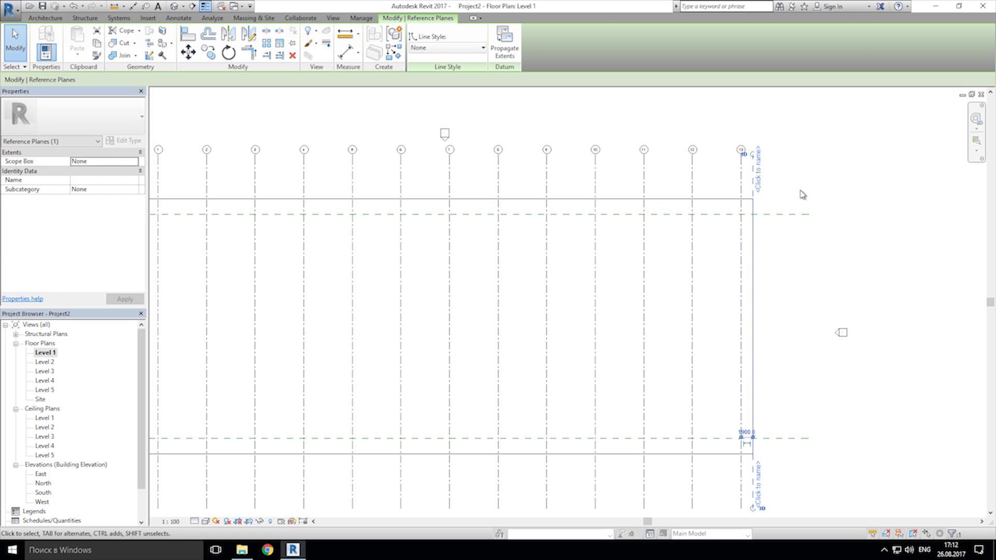
pyautogui.click(785, 262)
pyautogui.scroll(-1, 696, 257)
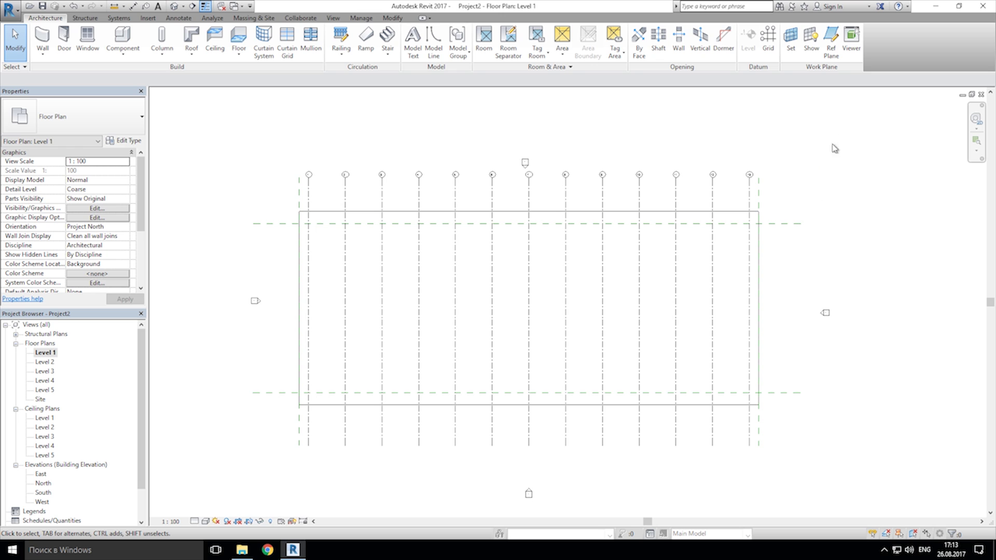
# - Place two horizontal reference planes by picking the upper and lower ones, each offset 17000 inward
pyautogui.click(834, 40)
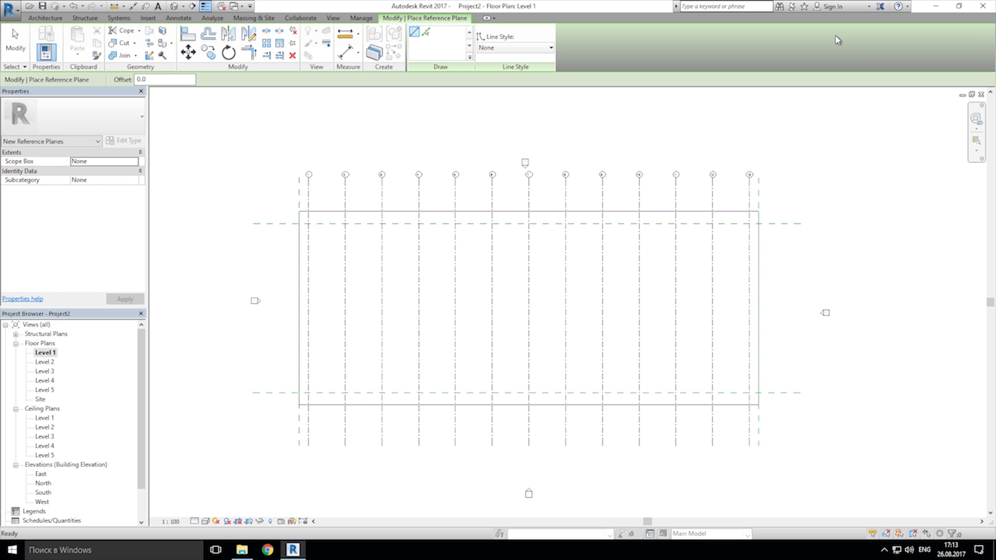
pyautogui.click(433, 35)
pyautogui.click(162, 81)
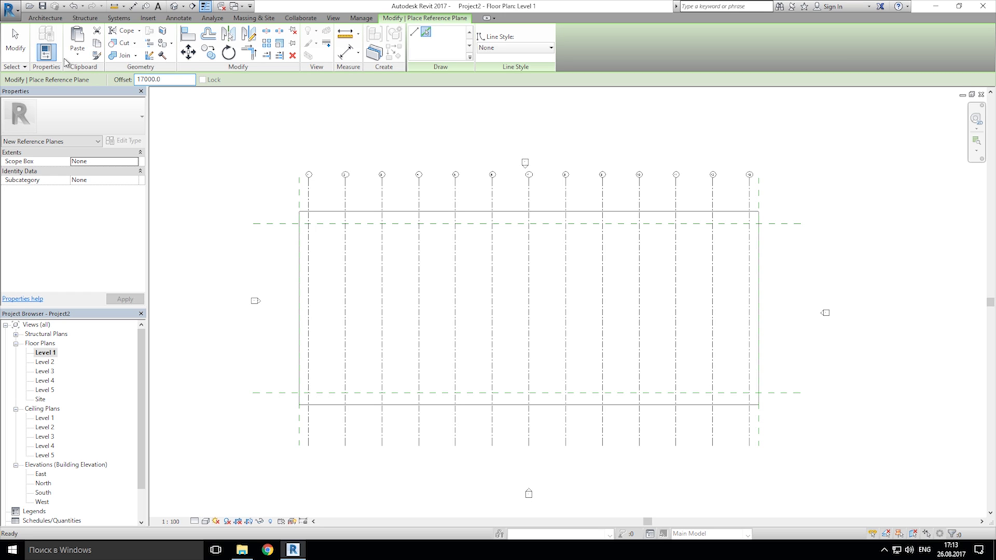
pyautogui.click(283, 228)
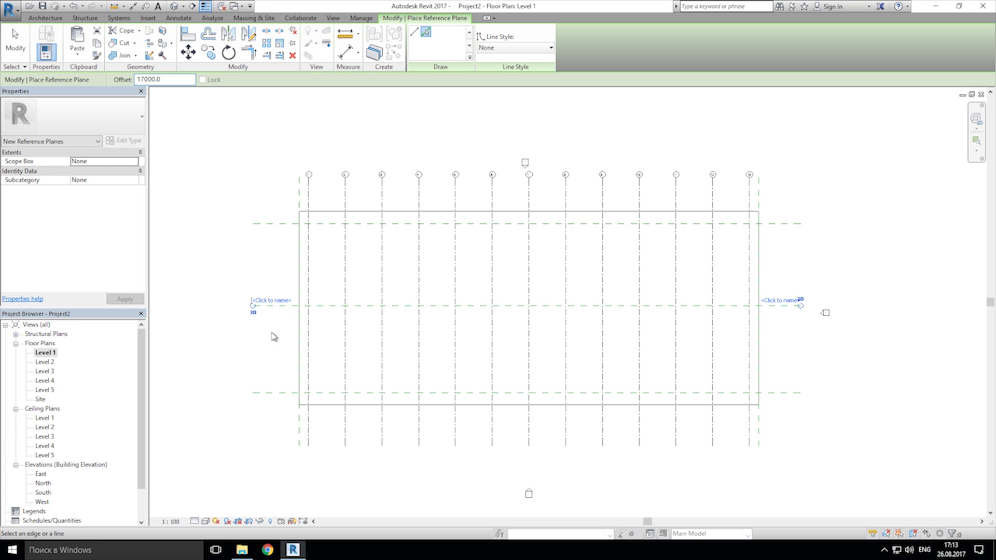
pyautogui.click(283, 394)
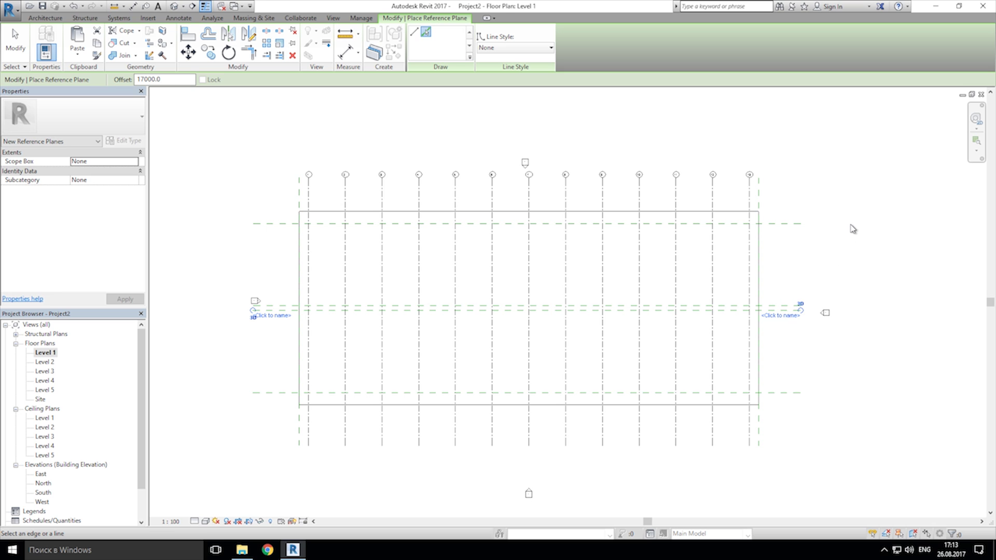
pyautogui.press('Escape')
pyautogui.press('Escape')
pyautogui.press('m')
pyautogui.press('e')
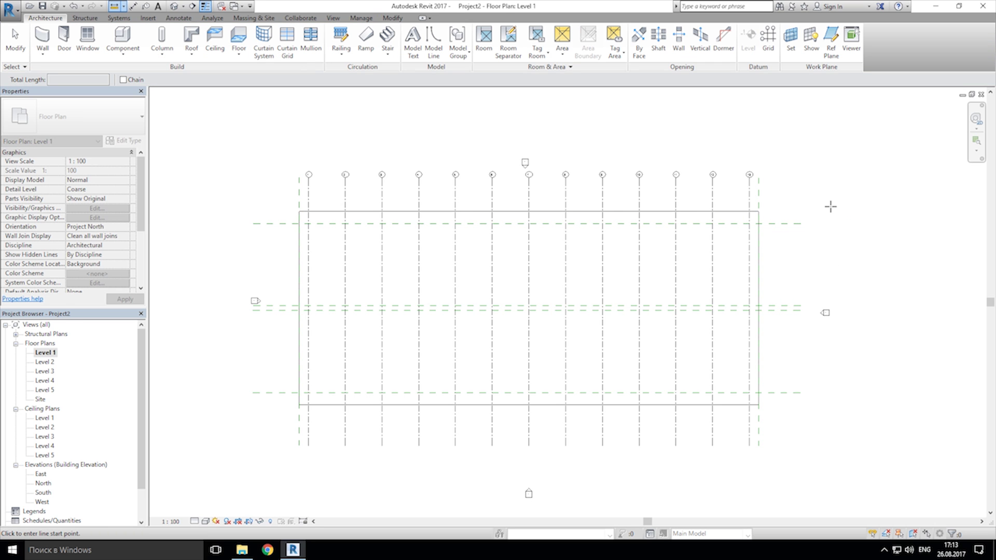
# - Draw a vertical reference plane upward from the top end of grid 7
pyautogui.click(832, 41)
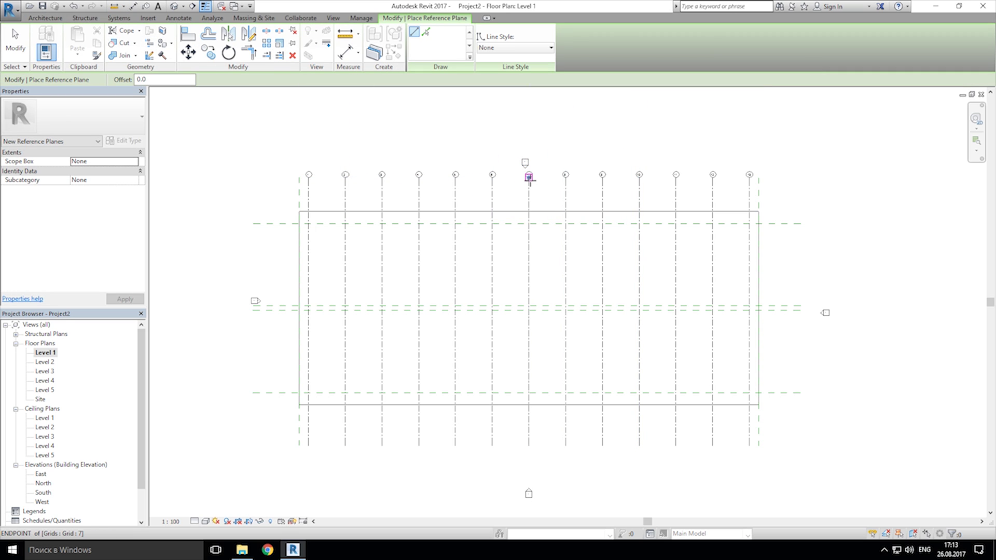
pyautogui.click(529, 178)
pyautogui.click(601, 96)
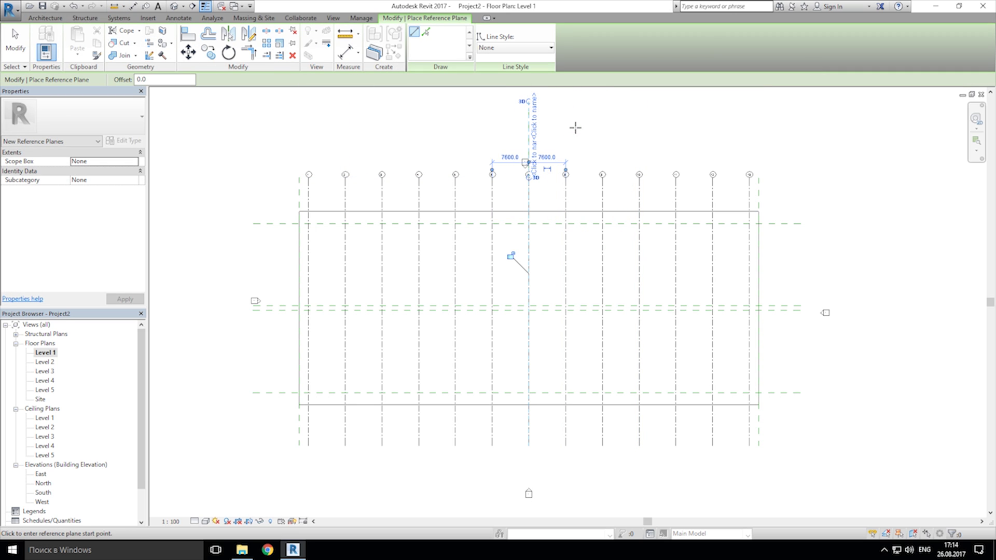
pyautogui.press('Escape')
pyautogui.press('Escape')
# - Extend the new reference plane down along grid 7 past the lower elevation marker, and lengthen its upper end slightly
pyautogui.click(532, 136)
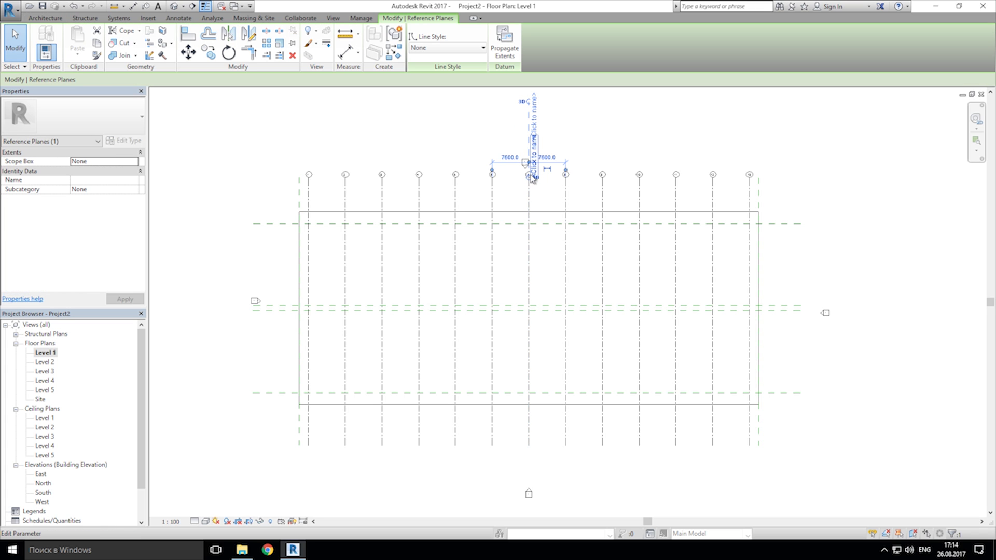
pyautogui.scroll(-3, 531, 172)
pyautogui.click(518, 155)
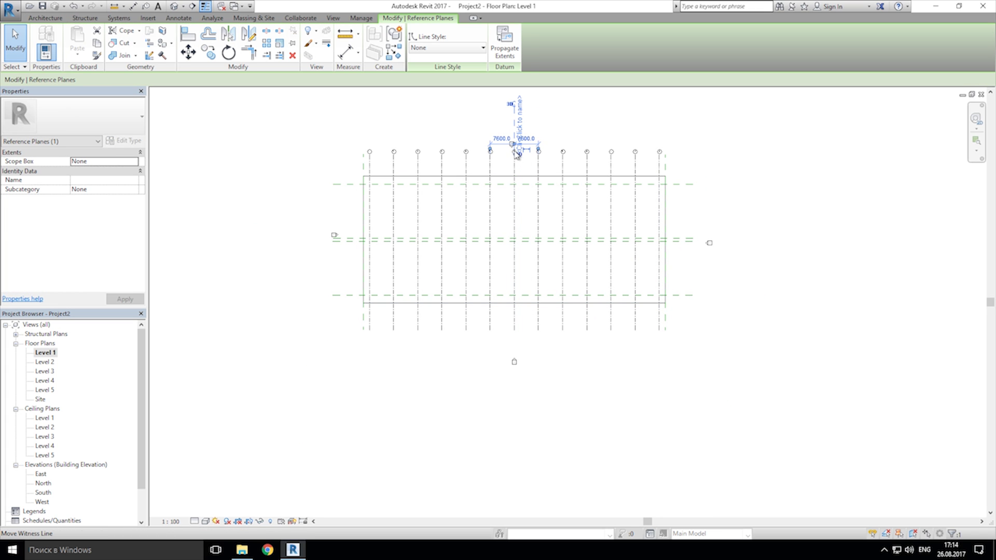
pyautogui.press('Escape')
pyautogui.scroll(3, 506, 149)
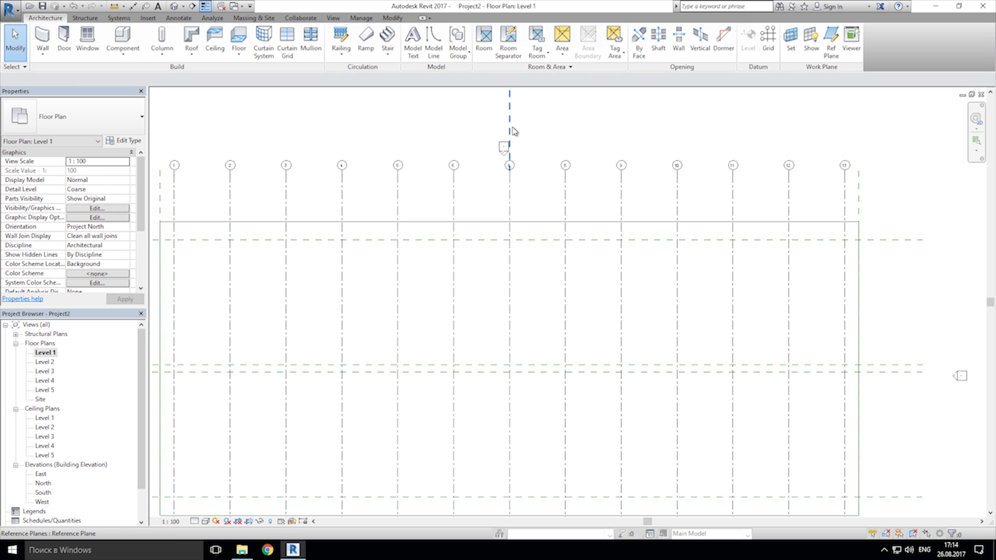
pyautogui.click(510, 179)
pyautogui.moveTo(509, 170); pyautogui.dragTo(524, 470)
pyautogui.scroll(-3, 530, 265)
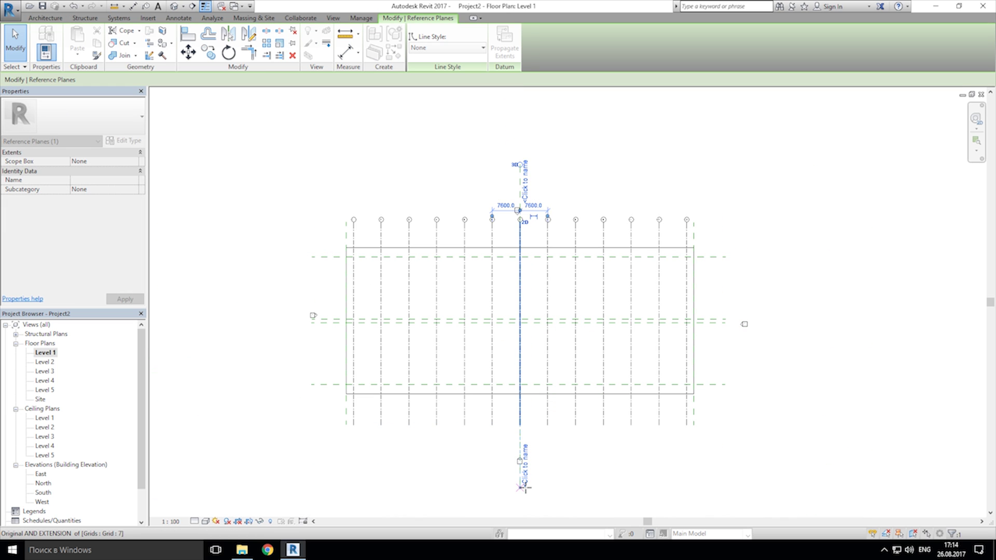
pyautogui.click(574, 467)
pyautogui.click(520, 182)
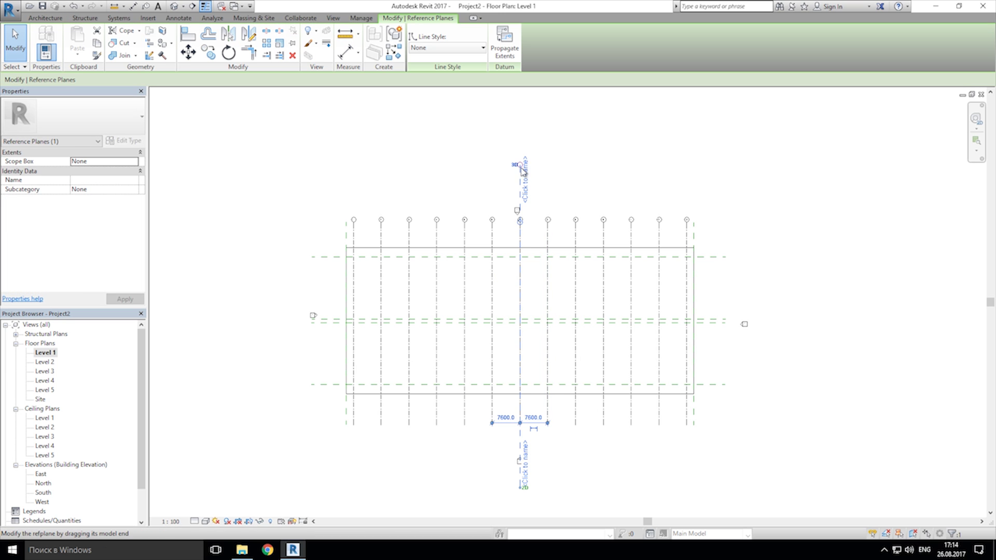
pyautogui.click(566, 150)
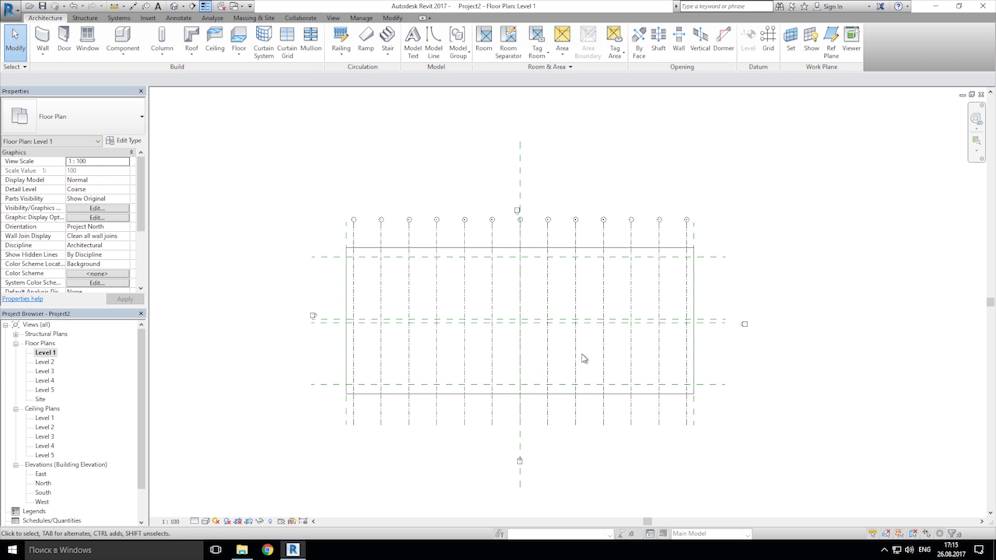
# - Place reference planes offset 5200 on both sides of the central vertical reference plane
pyautogui.scroll(1, 760, 178)
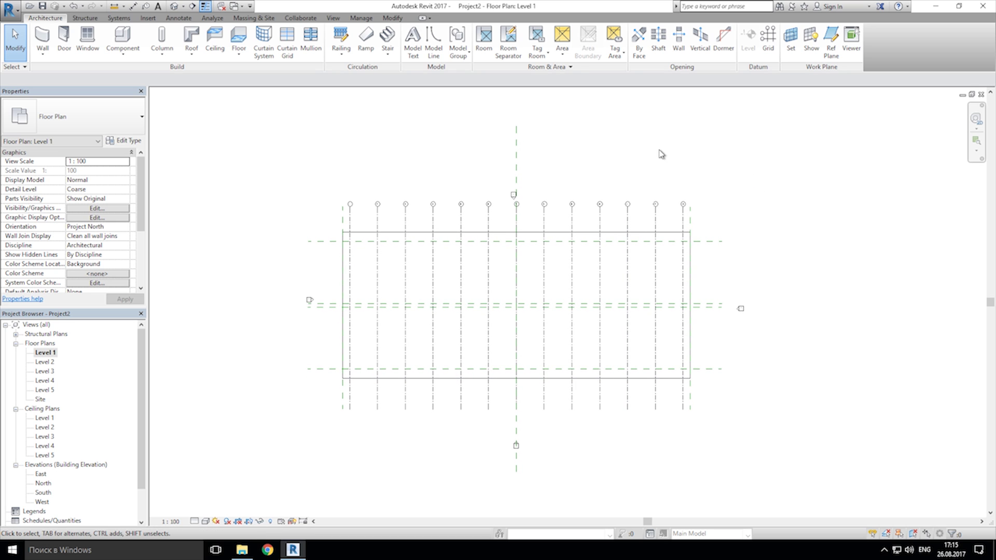
pyautogui.scroll(-1, 658, 154)
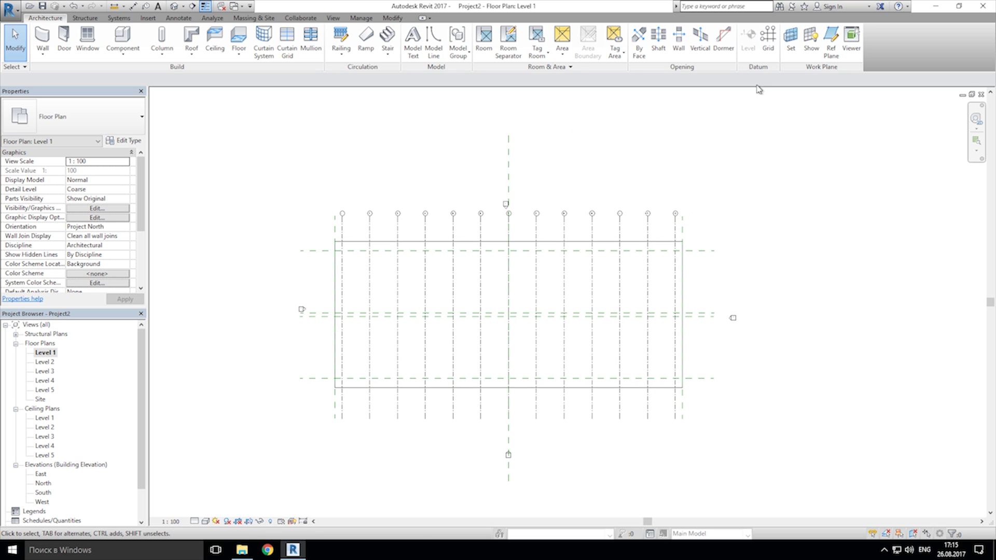
pyautogui.click(830, 45)
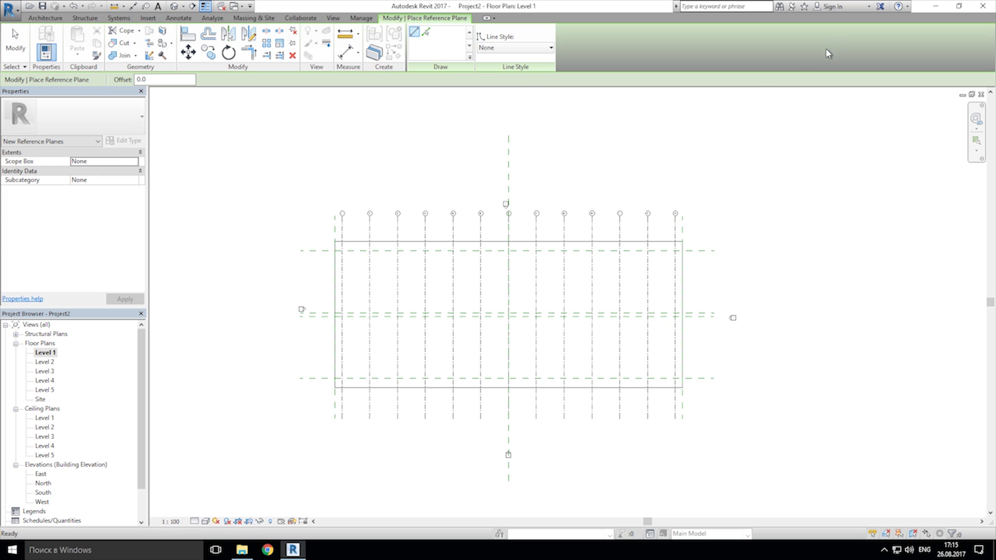
pyautogui.click(426, 34)
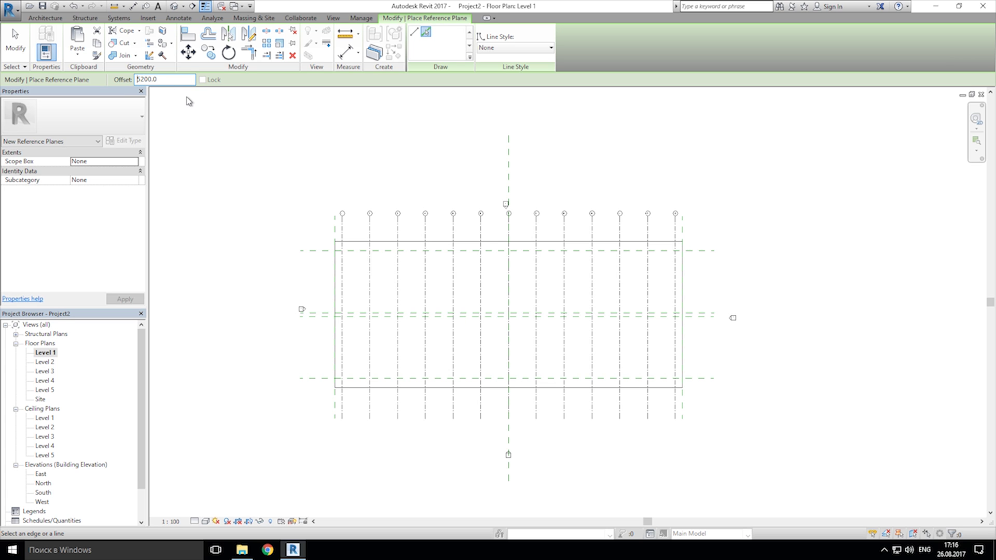
pyautogui.scroll(4, 457, 339)
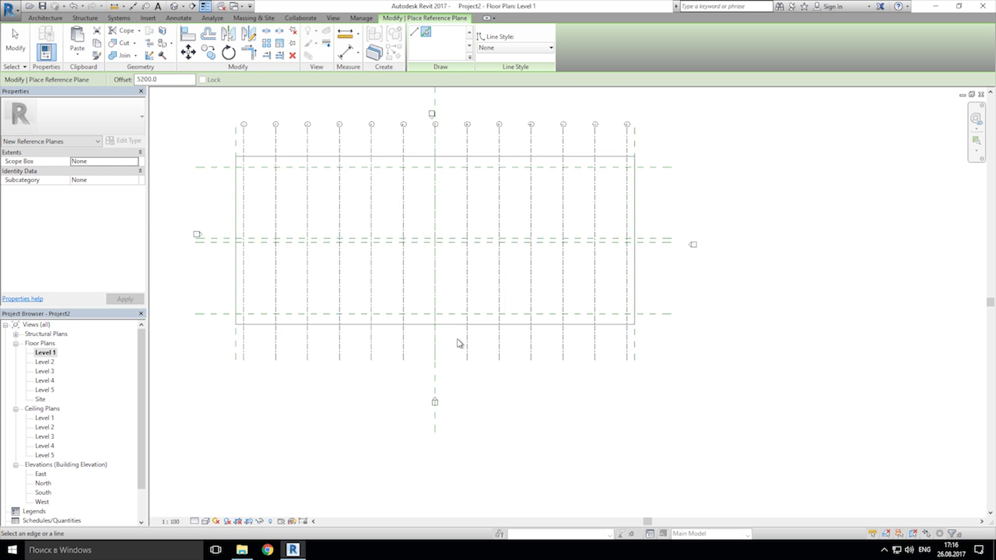
pyautogui.scroll(1, 434, 391)
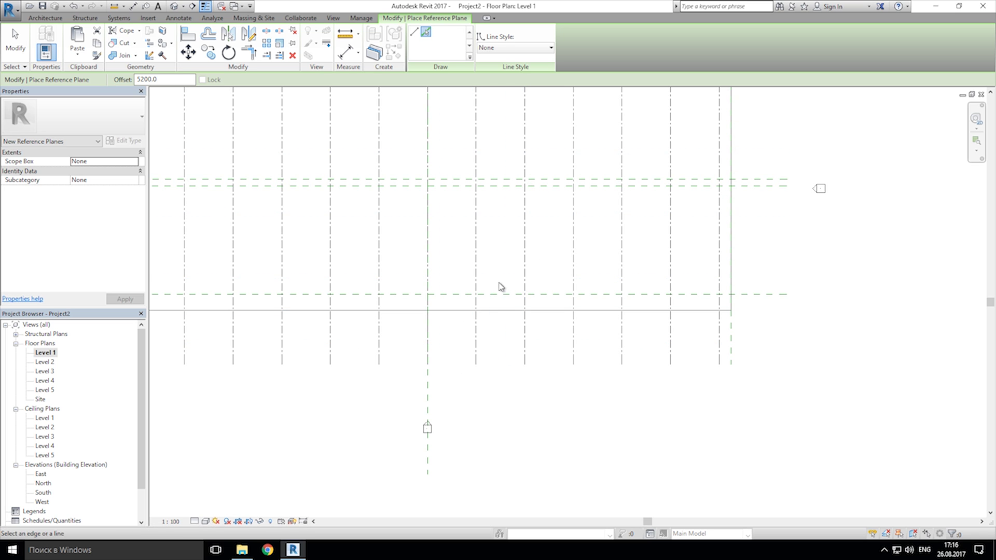
pyautogui.click(428, 398)
pyautogui.press('Escape')
pyautogui.press('Escape')
# - Extend both ends of the central vertical reference plane beyond the two planes beside it
pyautogui.moveTo(515, 419); pyautogui.dragTo(581, 300, button='middle')
pyautogui.click(494, 343)
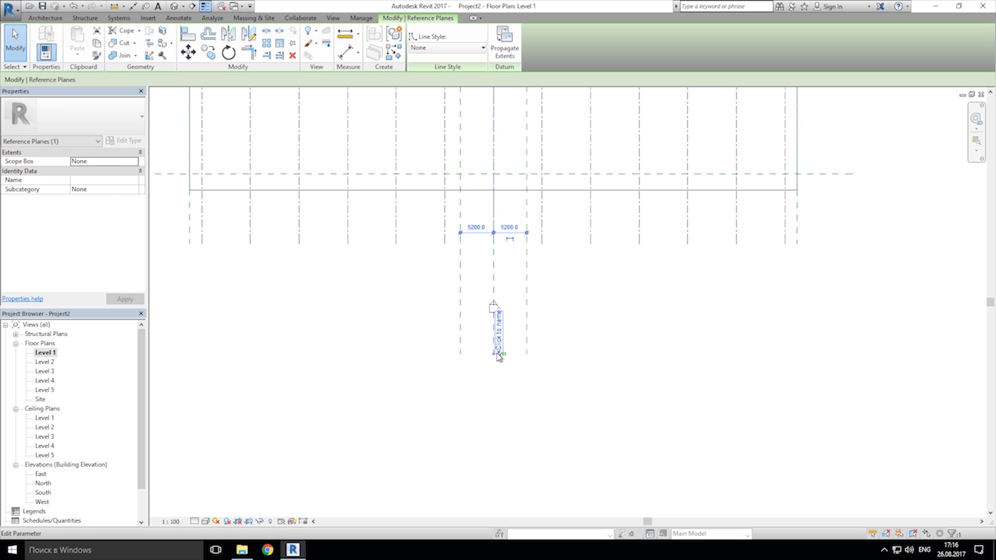
pyautogui.moveTo(497, 358); pyautogui.dragTo(491, 438)
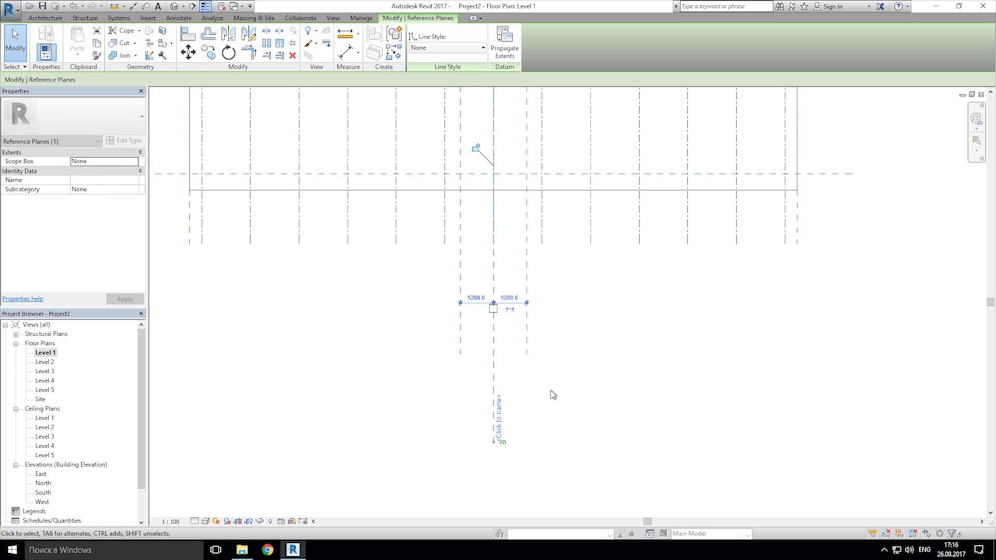
pyautogui.scroll(-2, 552, 393)
pyautogui.moveTo(552, 393); pyautogui.dragTo(547, 422, button='middle')
pyautogui.scroll(2, 467, 218)
pyautogui.moveTo(474, 227); pyautogui.dragTo(480, 171)
pyautogui.click(547, 213)
pyautogui.scroll(-3, 574, 229)
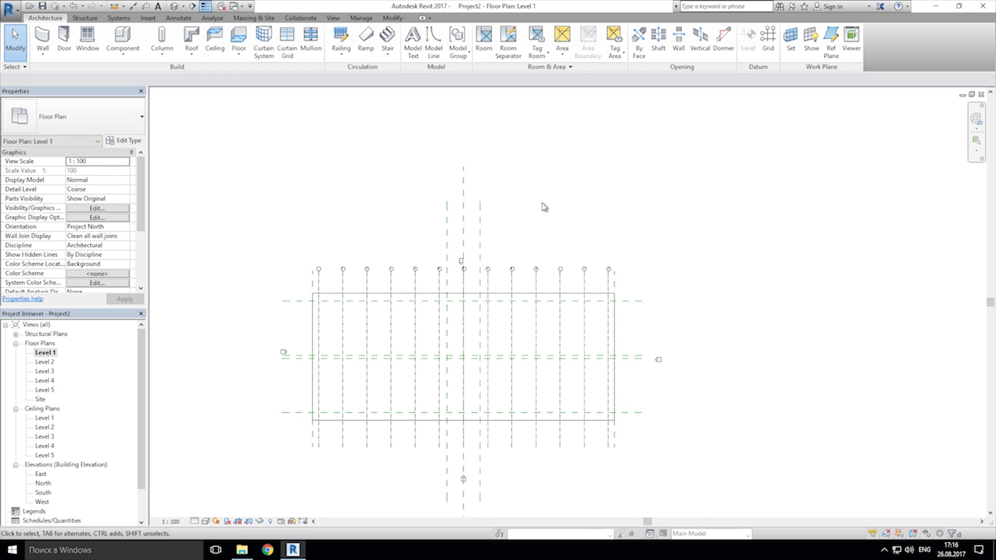
# - Dismiss the save reminder and draw a horizontal grid from right to left along the uppermost horizontal reference plane
pyautogui.scroll(2, 543, 206)
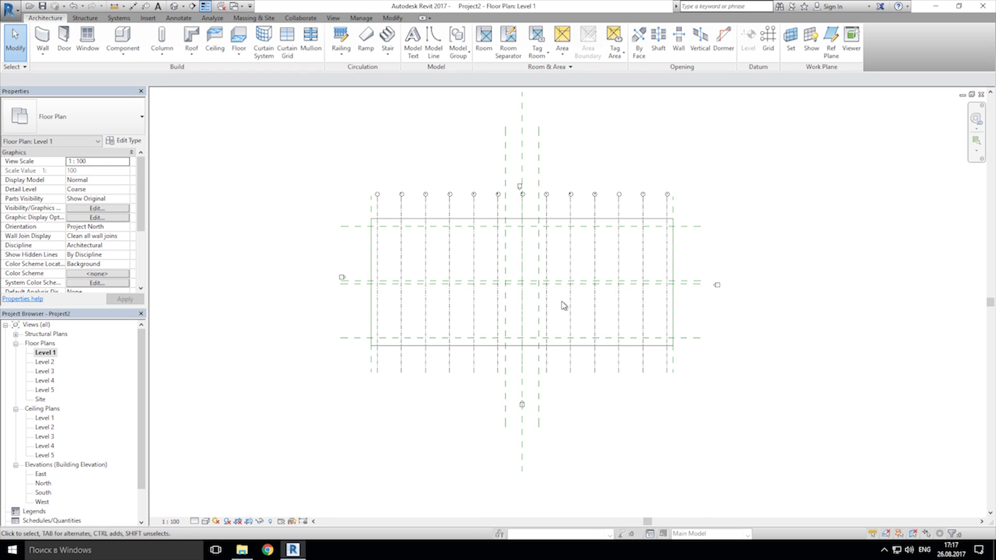
pyautogui.moveTo(409, 249); pyautogui.dragTo(448, 227, button='middle')
pyautogui.scroll(1, 447, 227)
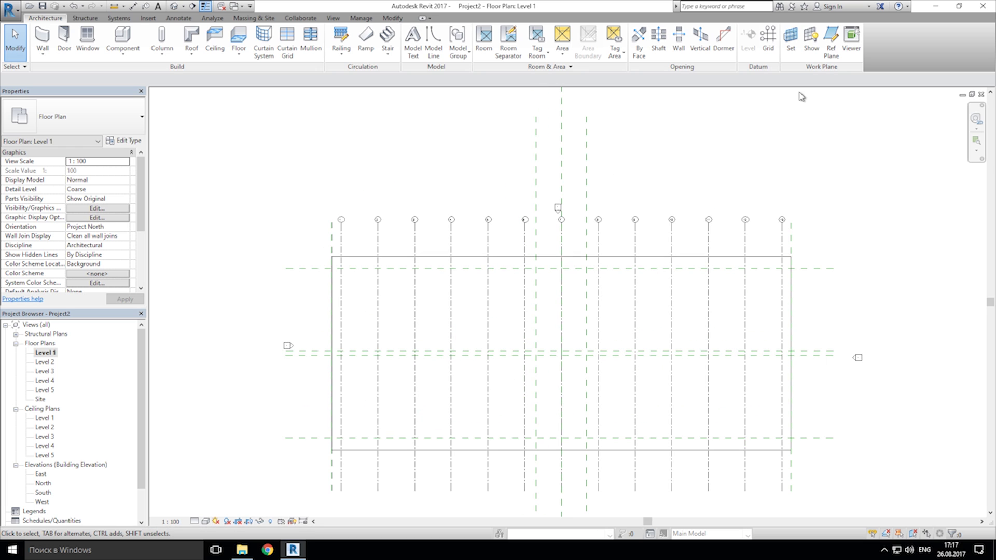
pyautogui.click(768, 37)
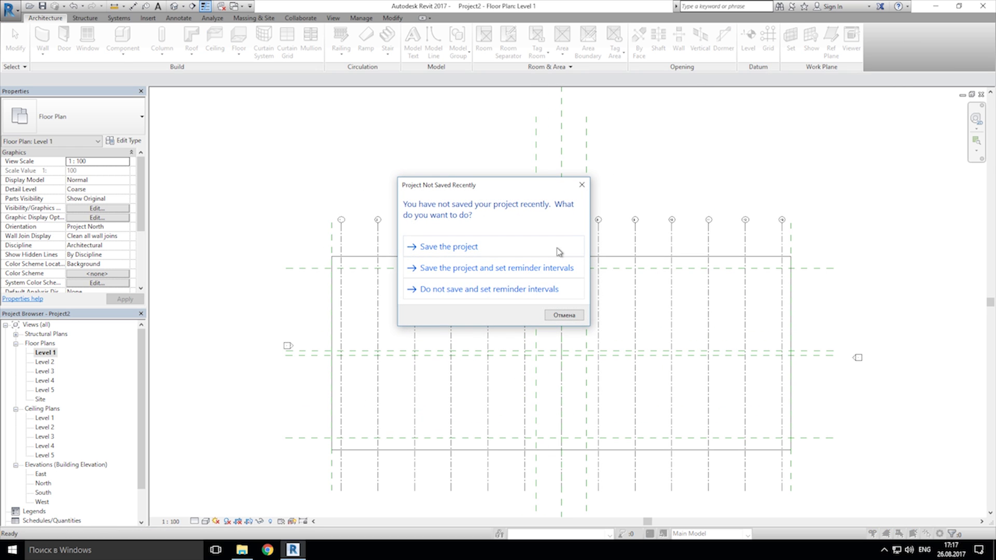
pyautogui.click(582, 185)
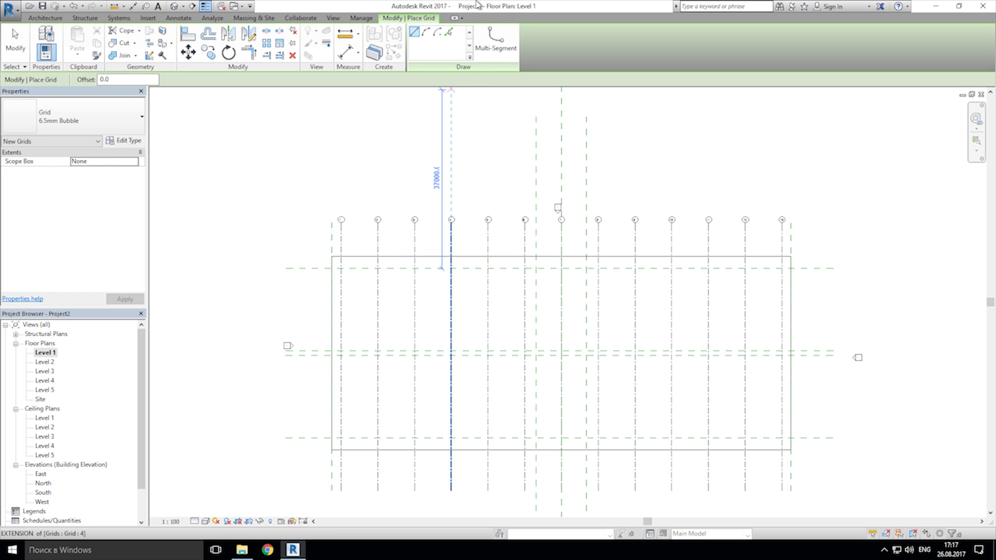
pyautogui.click(833, 269)
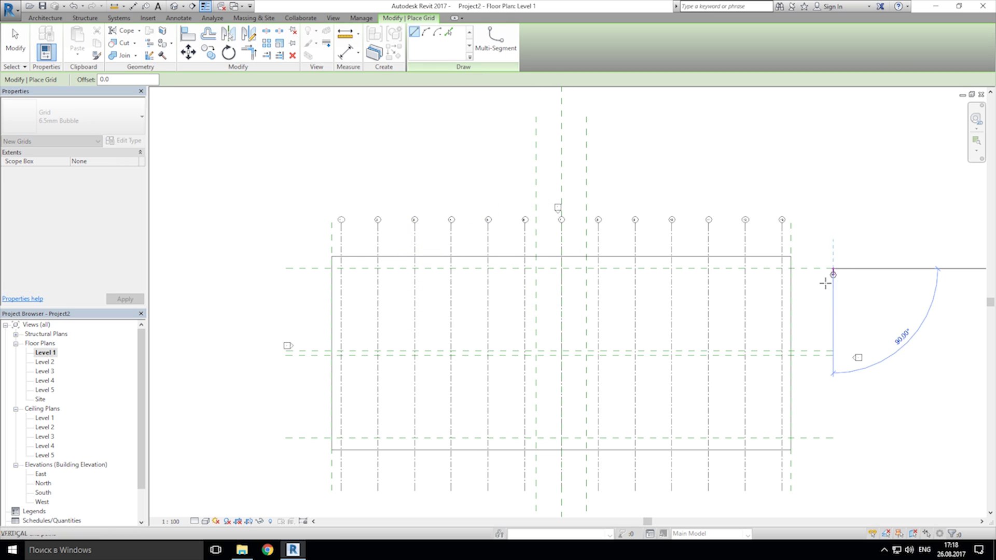
pyautogui.click(277, 269)
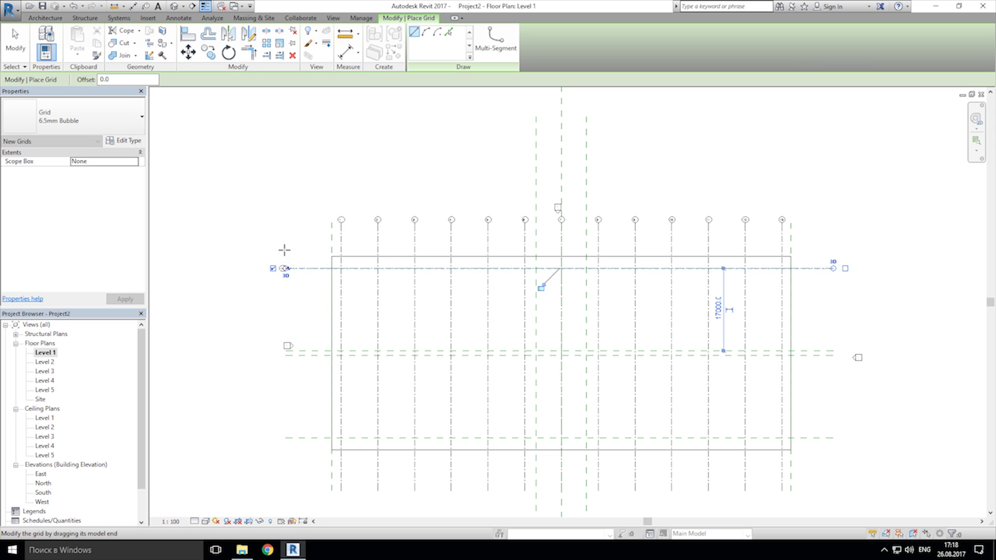
# - Rename the new horizontal grid as A
pyautogui.scroll(5, 282, 275)
pyautogui.press('Escape')
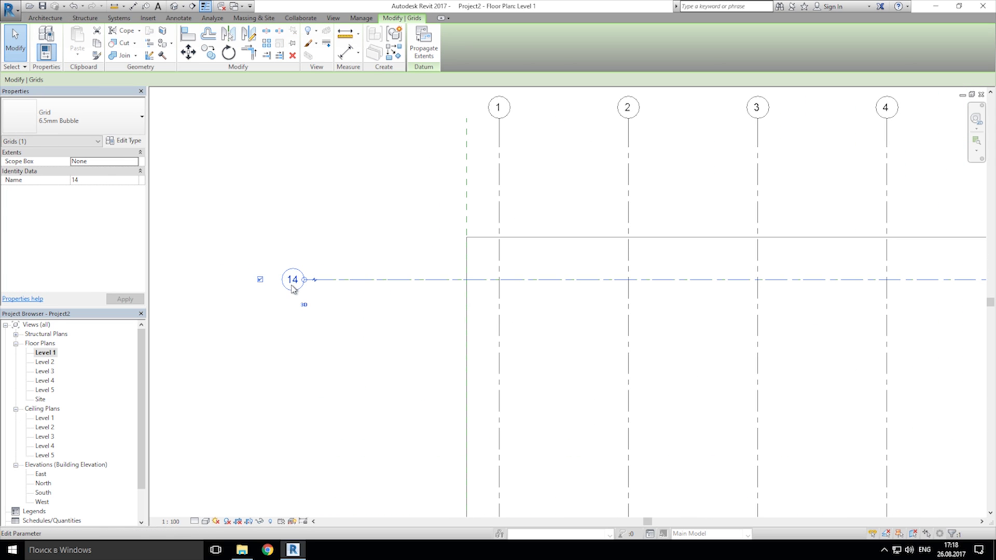
pyautogui.click(109, 172)
pyautogui.click(97, 180)
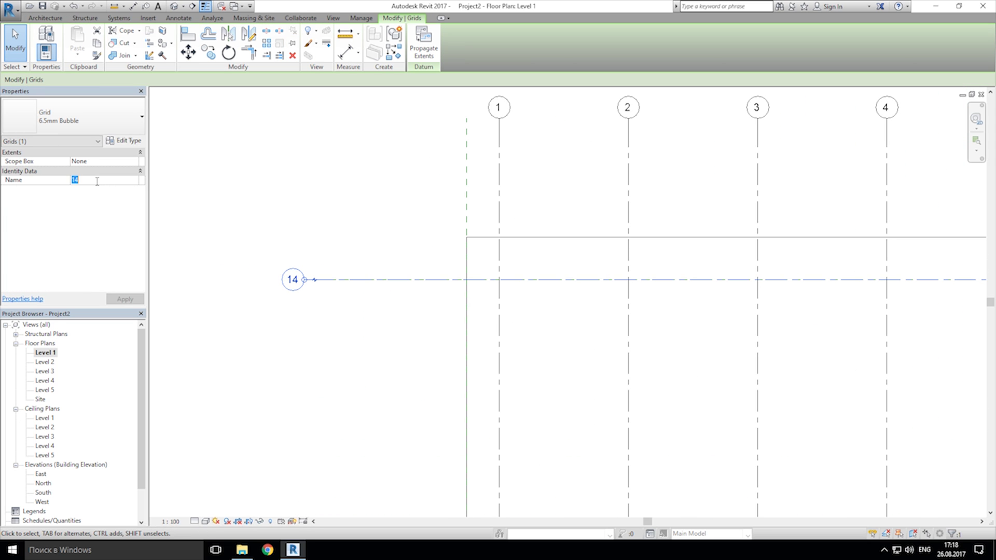
pyautogui.write('A')
pyautogui.click(276, 313)
pyautogui.scroll(-3, 242, 291)
pyautogui.scroll(-2, 254, 236)
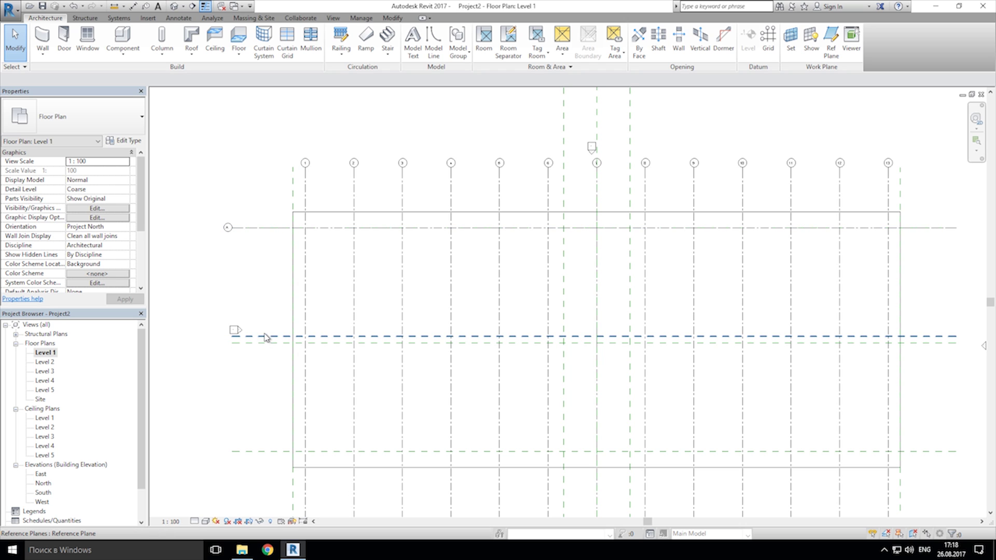
# - Measure the vertical distance from grid A to the upper of the two central horizontal reference planes
pyautogui.click(767, 41)
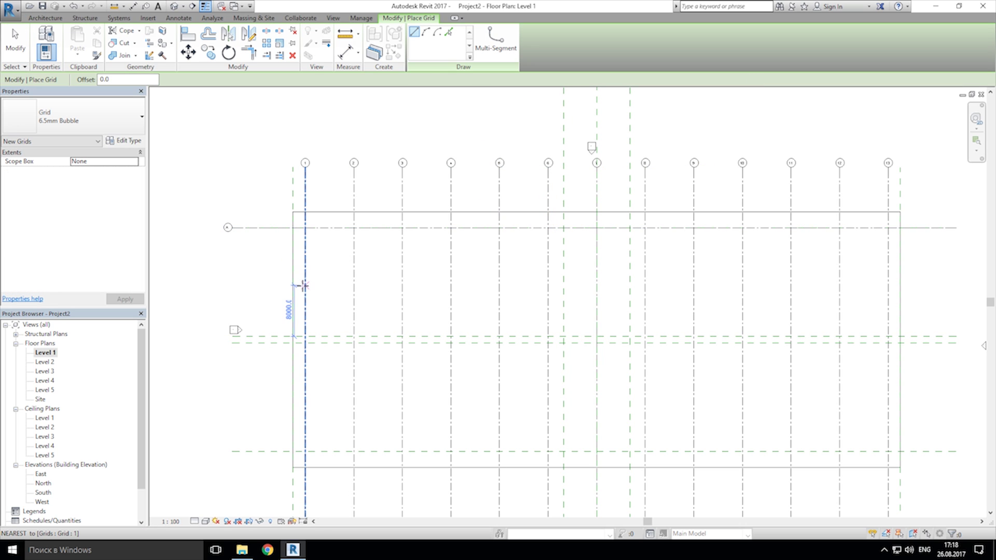
pyautogui.click(345, 35)
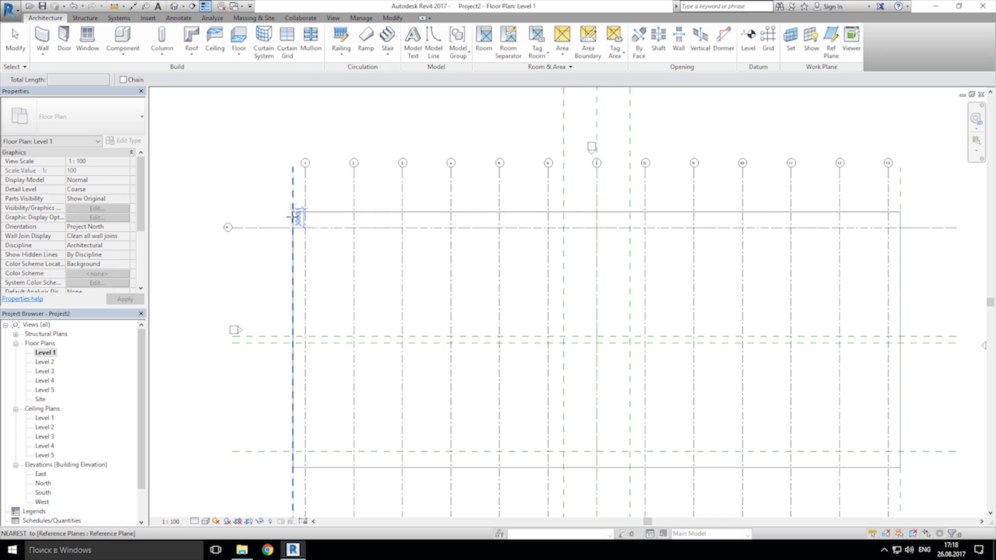
pyautogui.click(292, 227)
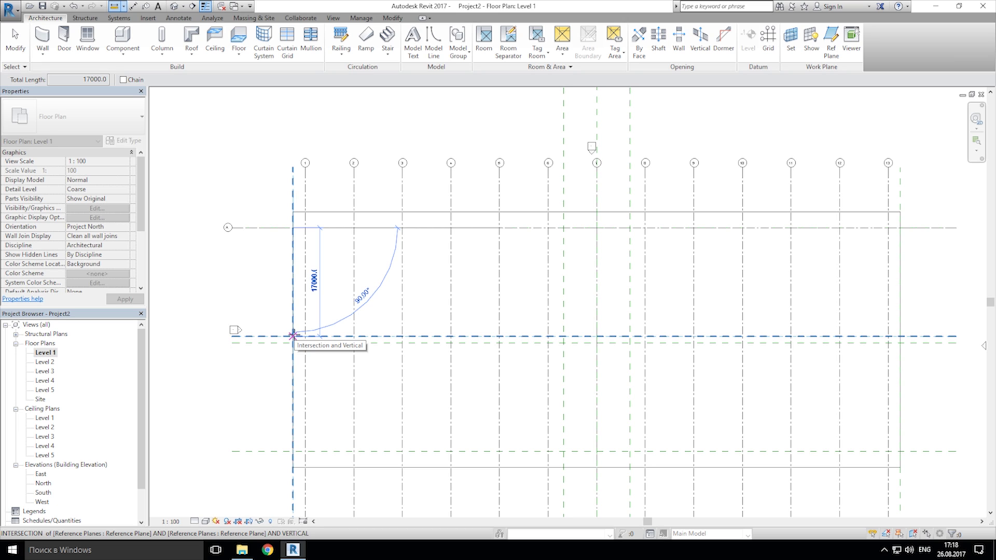
pyautogui.click(293, 335)
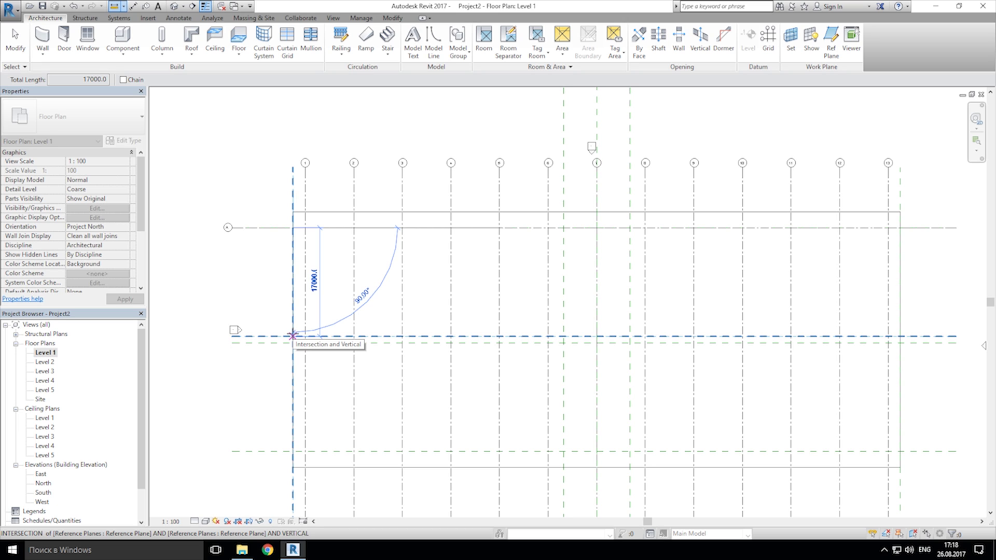
pyautogui.press('Escape')
pyautogui.press('Escape')
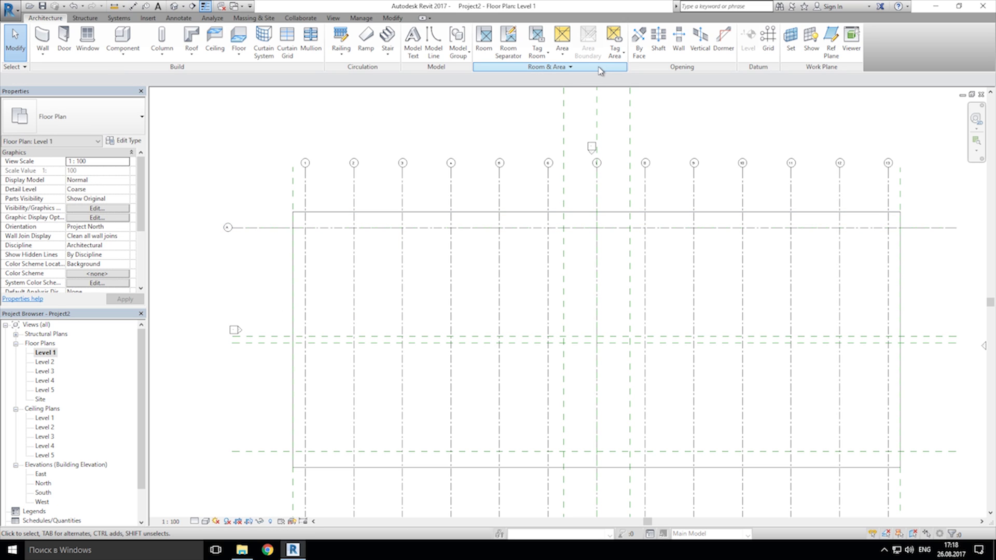
# - Place a grid offset 8500 below grid A, and return to drawing grids as straight lines
pyautogui.click(768, 37)
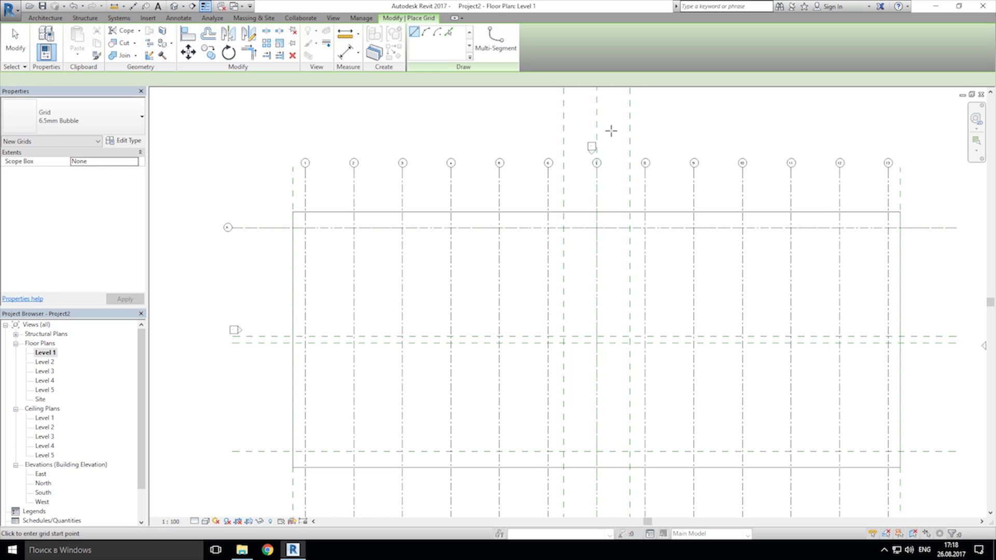
pyautogui.click(449, 34)
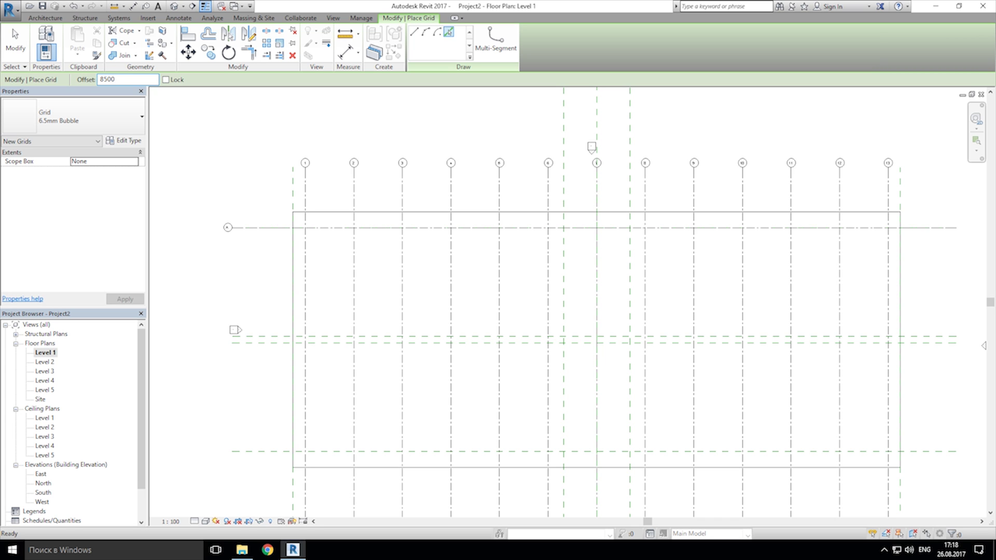
pyautogui.click(263, 228)
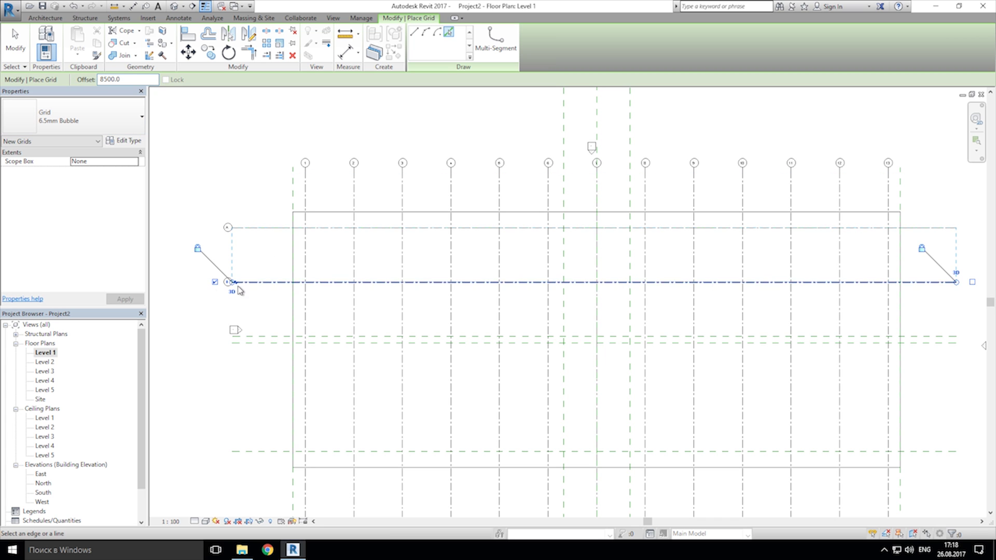
pyautogui.moveTo(263, 274); pyautogui.dragTo(243, 211, button='middle')
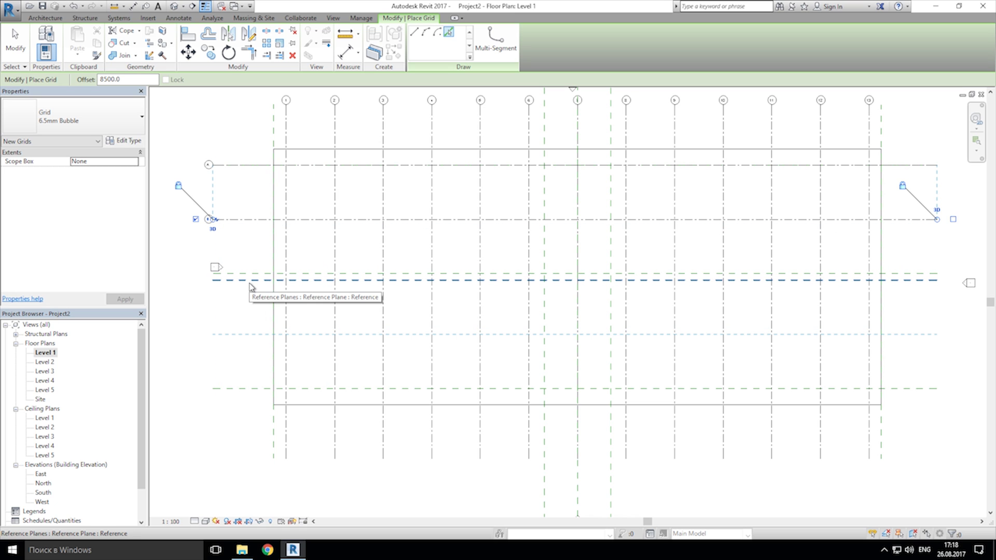
pyautogui.click(414, 32)
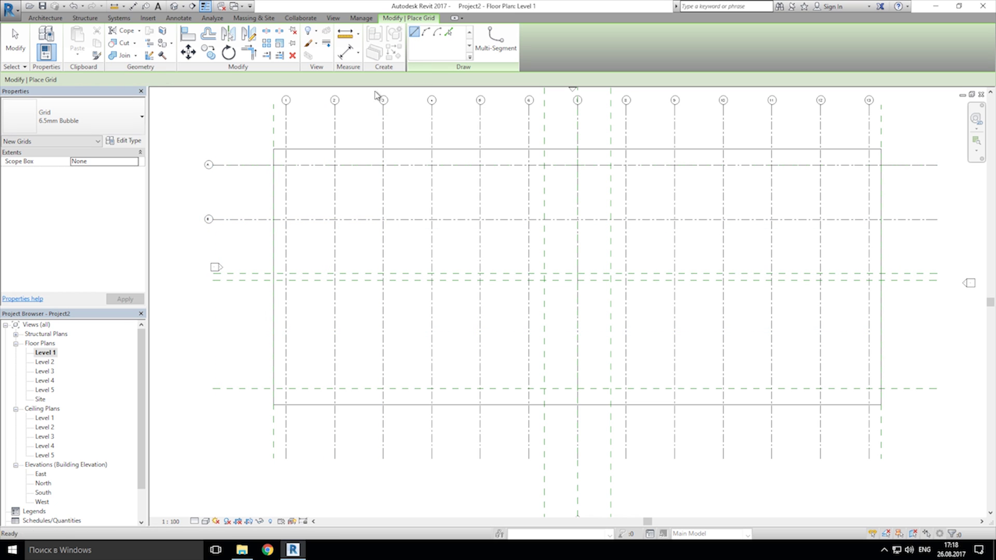
pyautogui.click(213, 273)
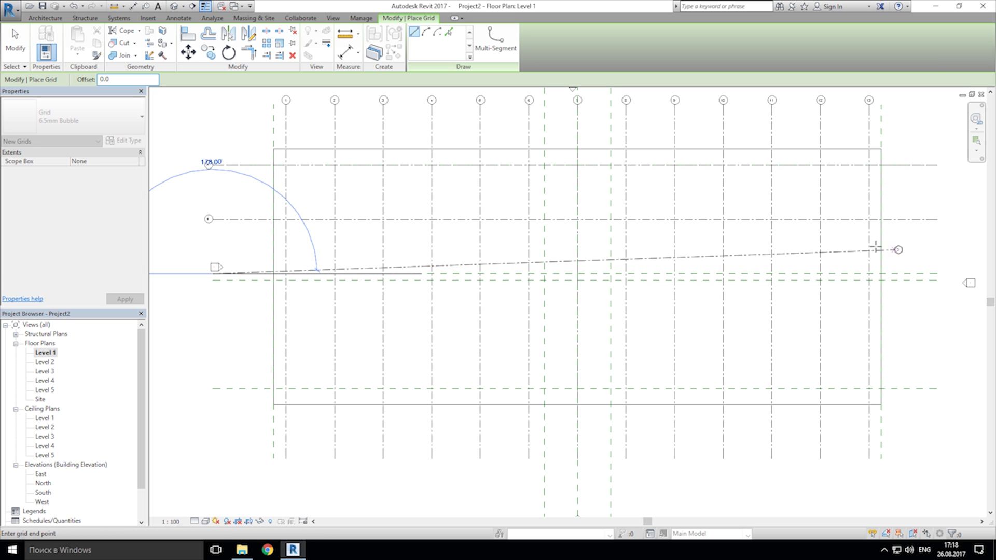
pyautogui.rightClick(278, 185)
pyautogui.click(249, 211)
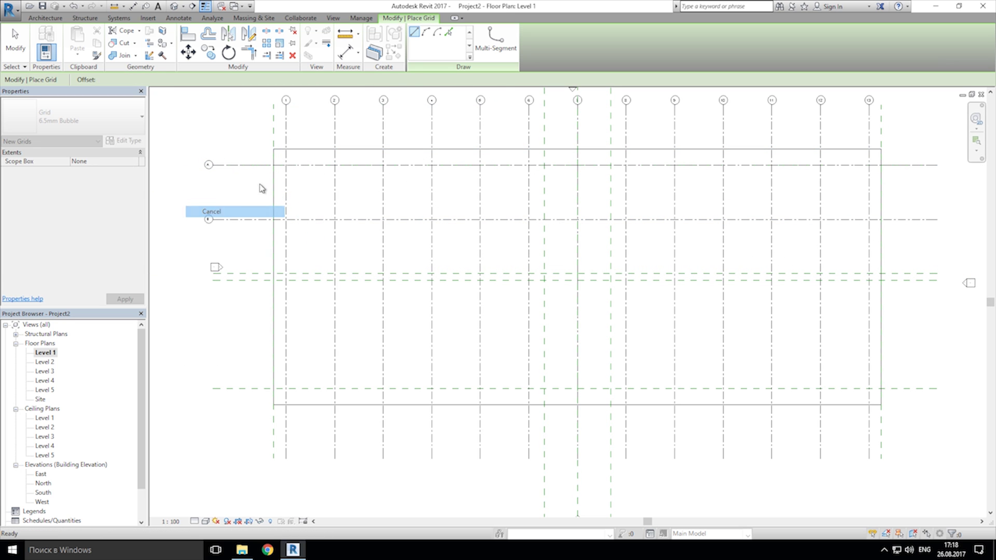
# - Draw horizontal grids from right to left along both central horizontal reference planes with zero offset
pyautogui.click(937, 274)
pyautogui.click(210, 274)
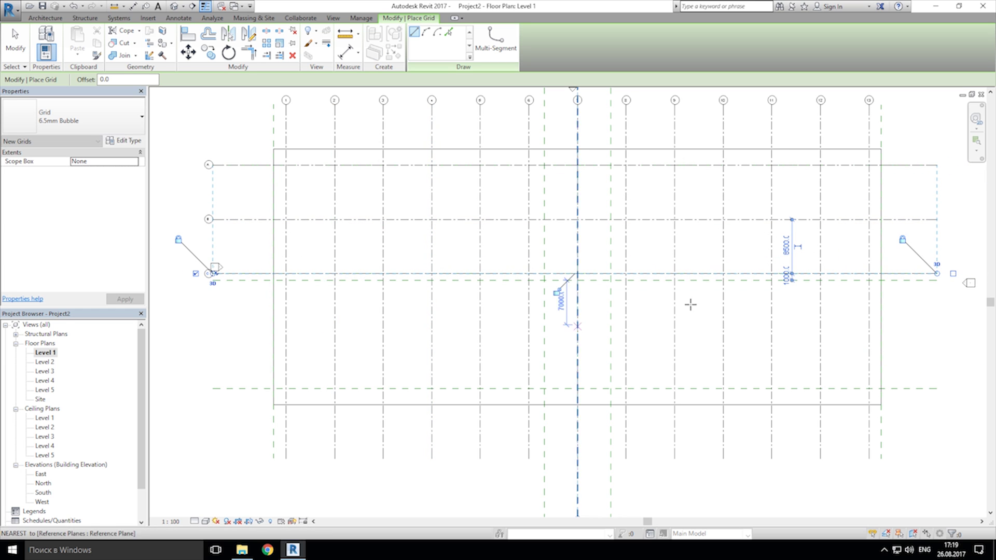
pyautogui.click(210, 280)
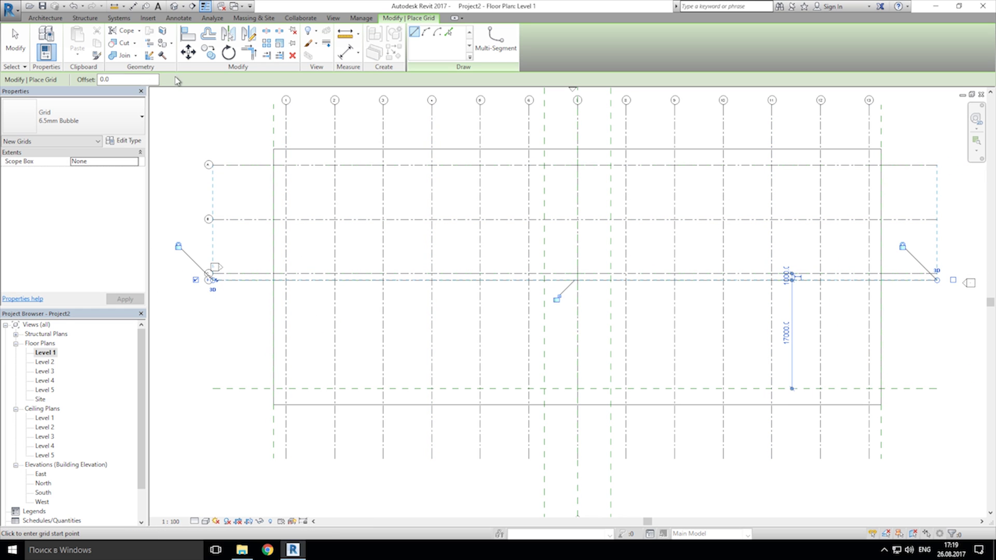
# - Place a grid offset 8500 below the lower central grid, and draw another along the lowest horizontal reference plane
pyautogui.click(449, 33)
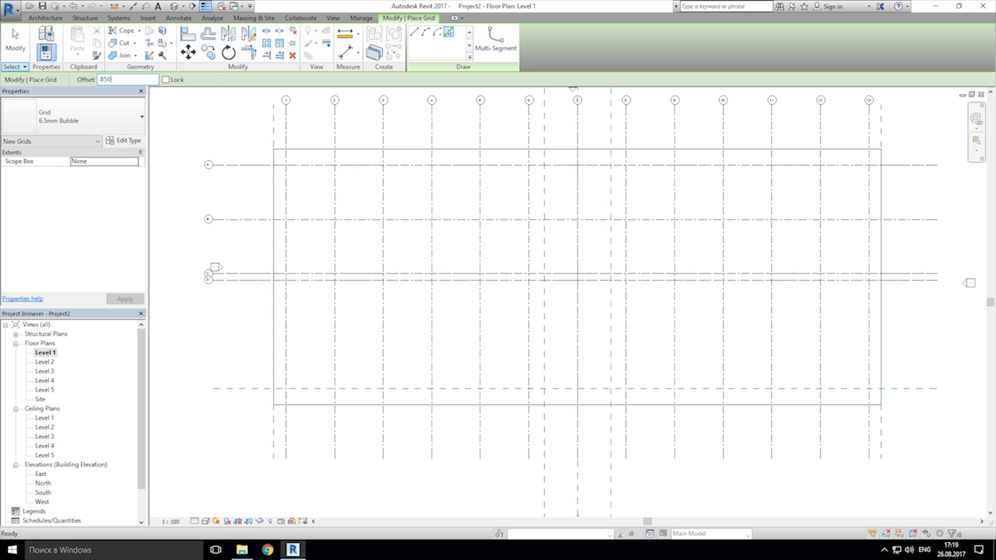
pyautogui.click(259, 286)
pyautogui.moveTo(127, 79); pyautogui.dragTo(39, 82)
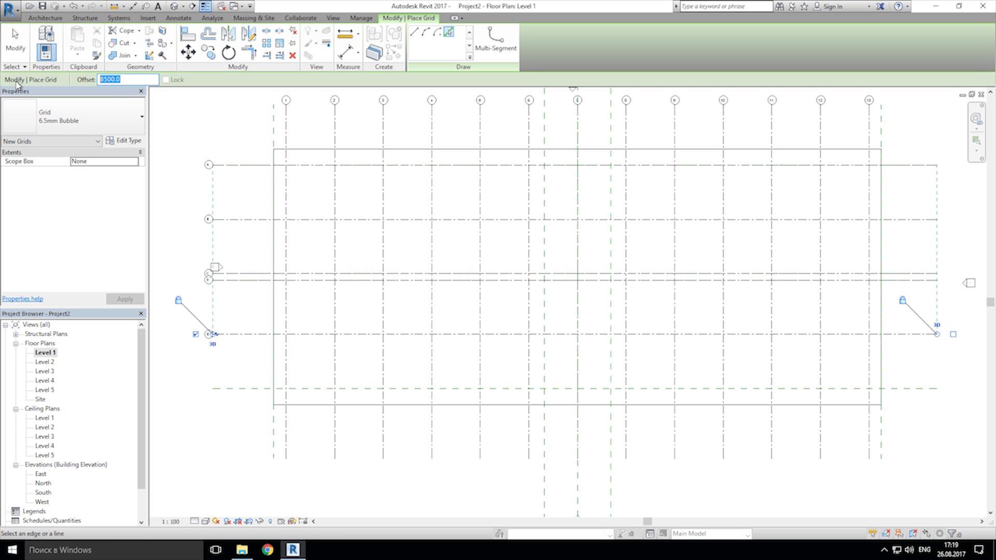
pyautogui.click(415, 34)
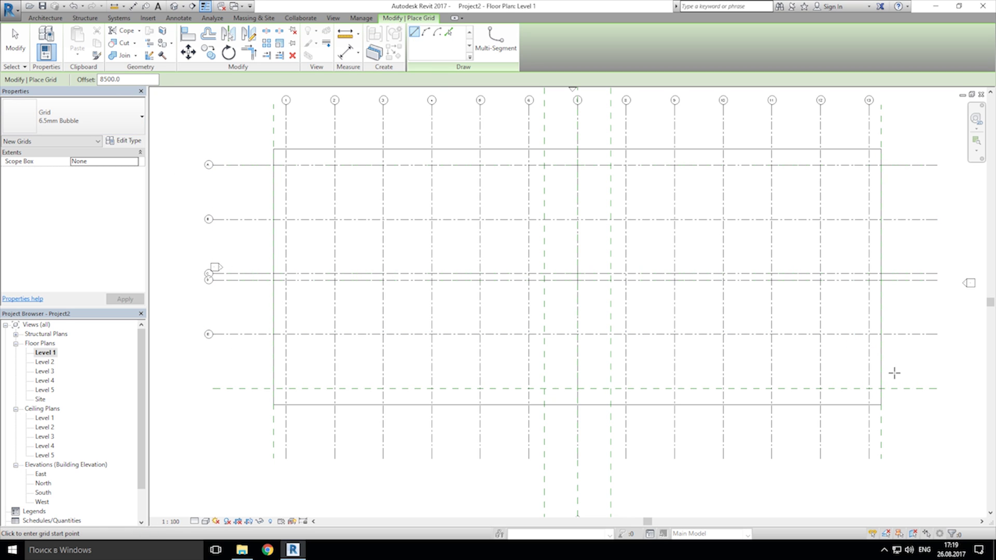
pyautogui.click(936, 388)
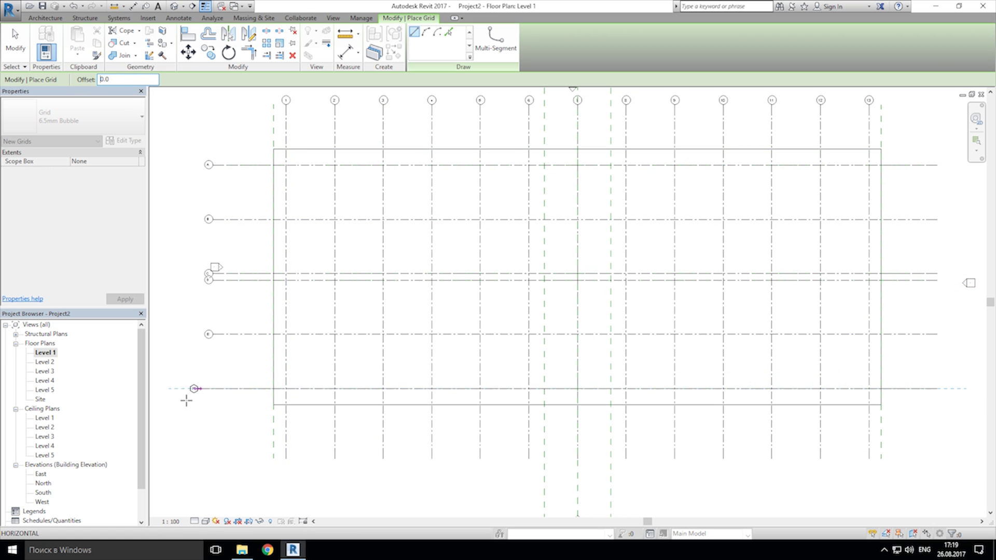
pyautogui.click(212, 388)
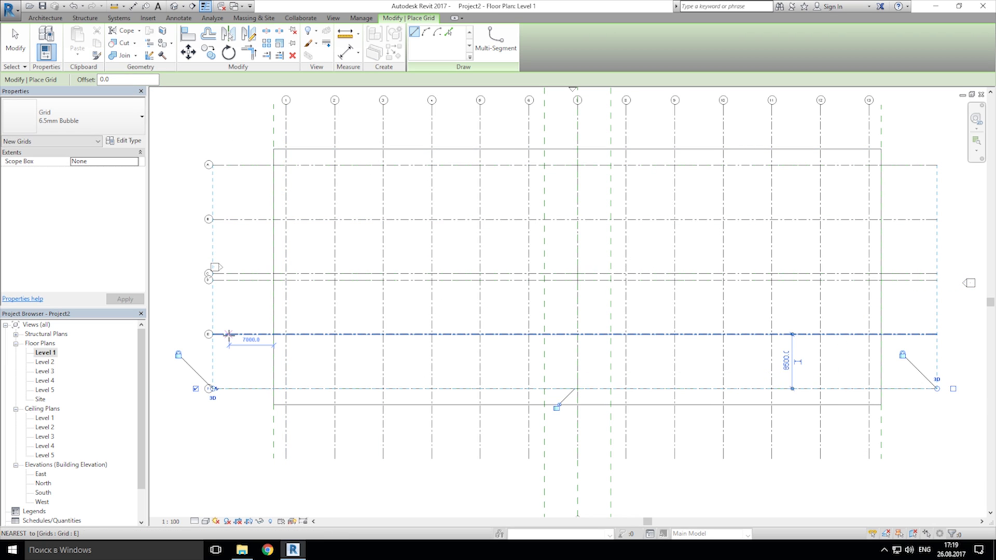
pyautogui.press('Escape')
pyautogui.press('Escape')
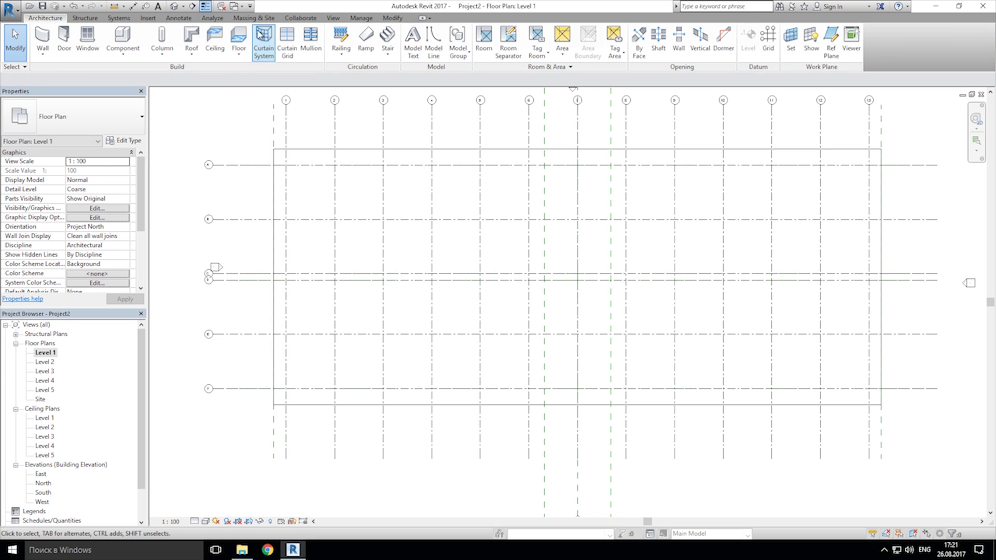
# - Start a Generic Floor - 400mm boundary with straight lines from grids 1/A down to F, across to grid 3 and up to grid C
pyautogui.click(239, 39)
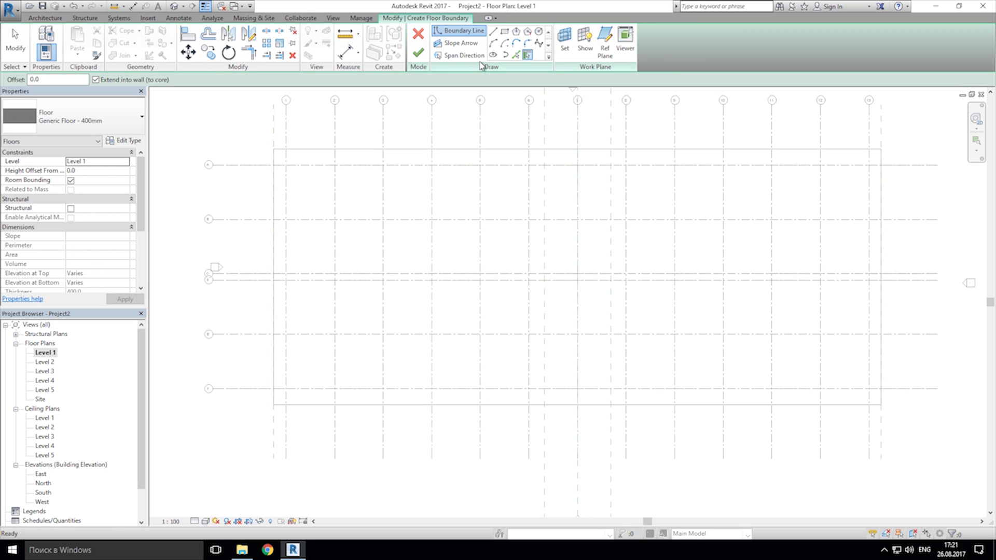
pyautogui.click(494, 33)
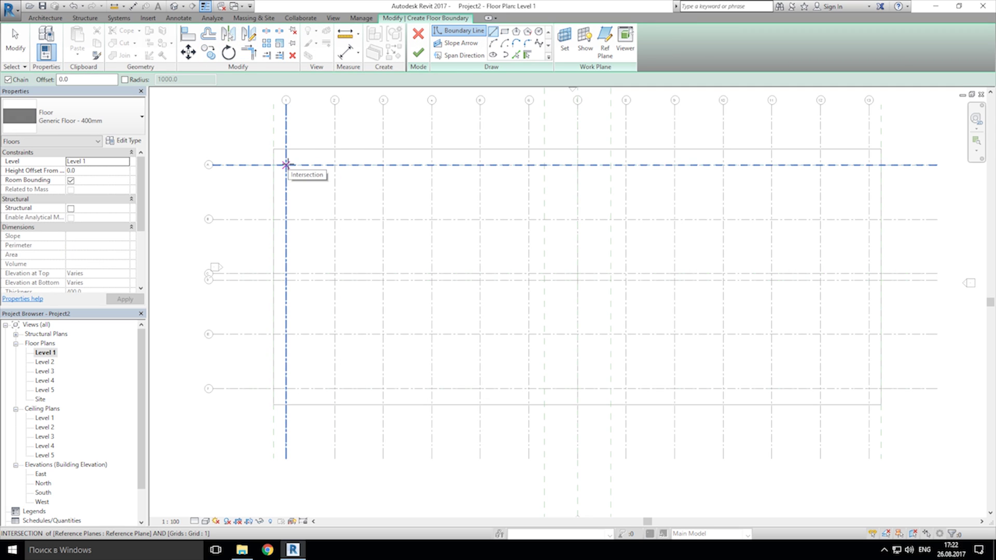
pyautogui.click(286, 165)
pyautogui.click(285, 389)
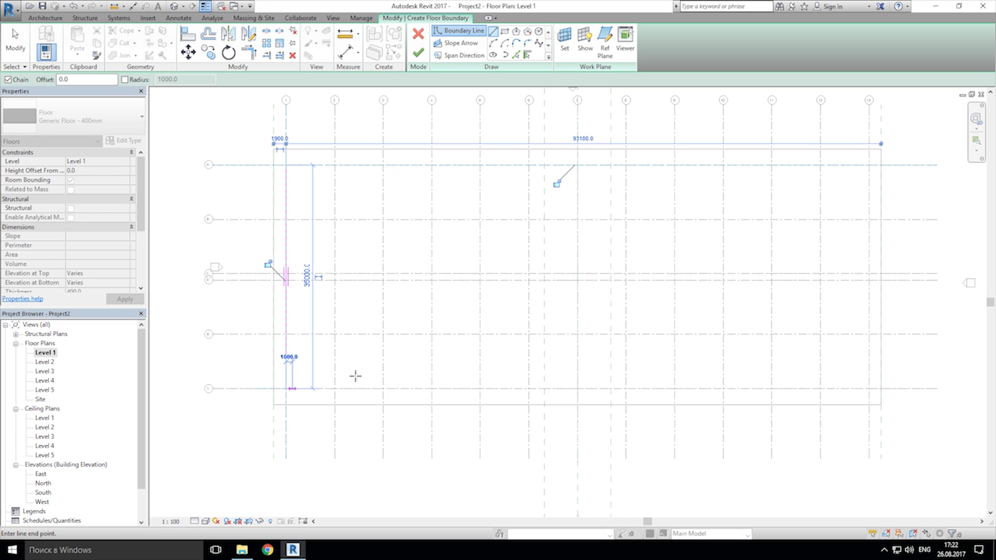
pyautogui.click(383, 388)
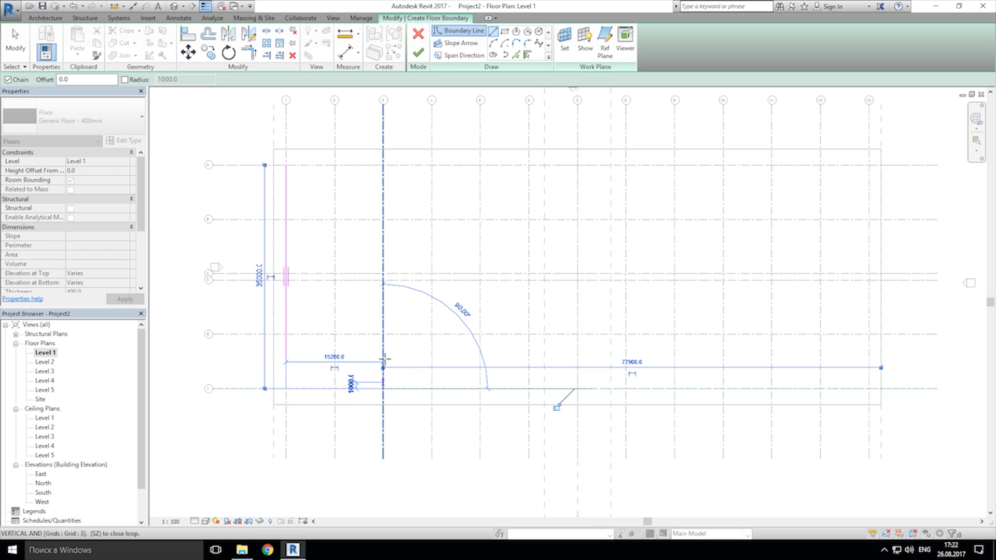
pyautogui.click(383, 273)
# - Continue the floor boundary along grid C to the first vertical reference plane, down to grid F, across to the second plane and up to C
pyautogui.moveTo(574, 273); pyautogui.dragTo(418, 271, button='middle')
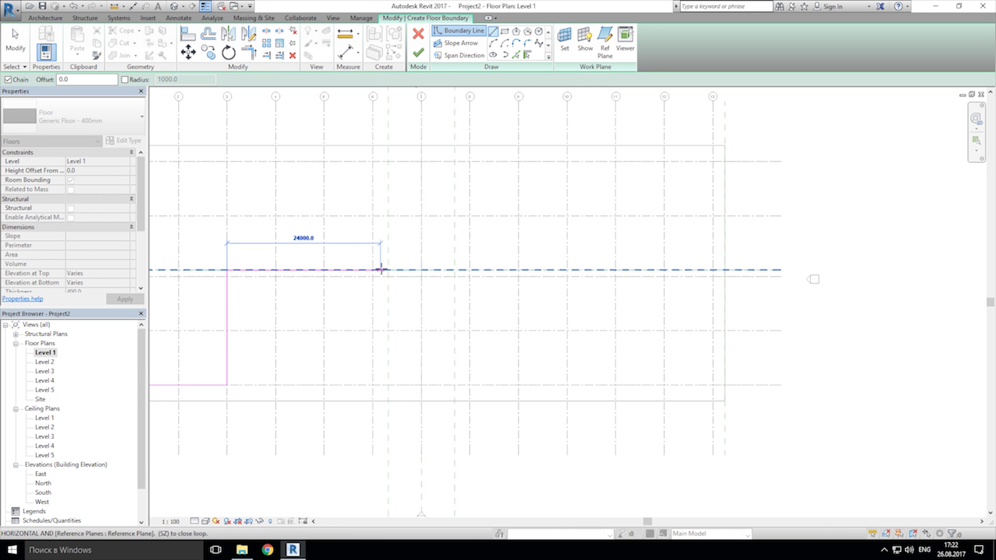
pyautogui.click(388, 270)
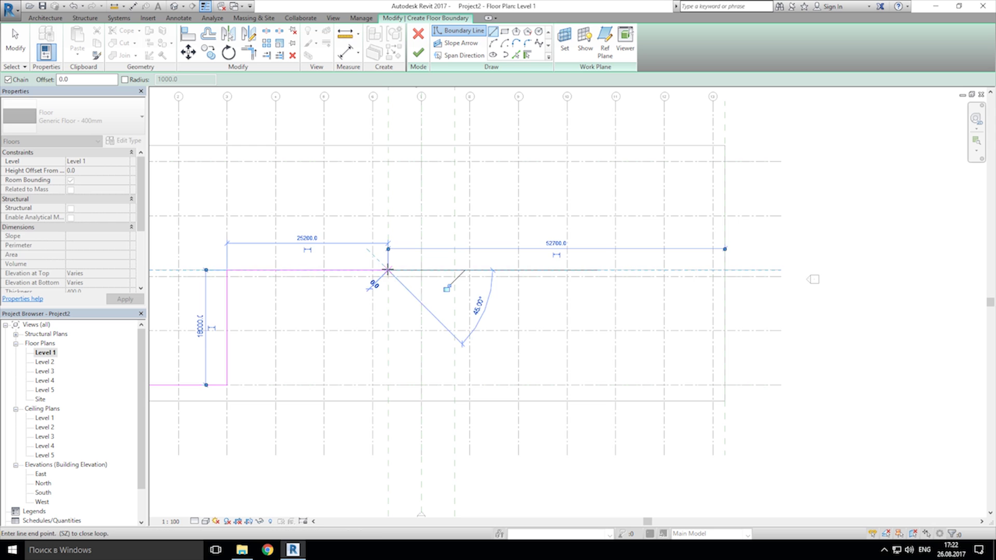
pyautogui.click(388, 385)
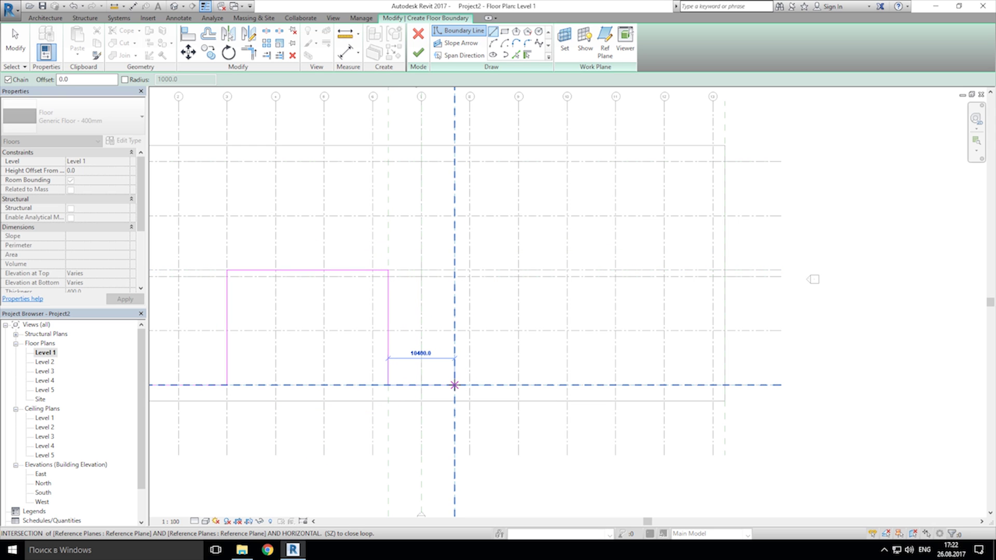
pyautogui.click(454, 385)
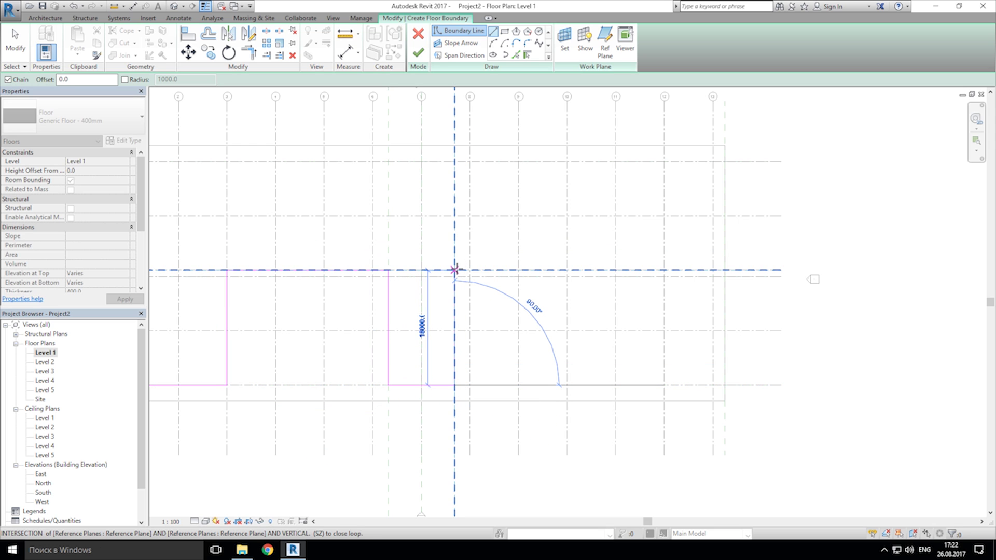
pyautogui.click(455, 269)
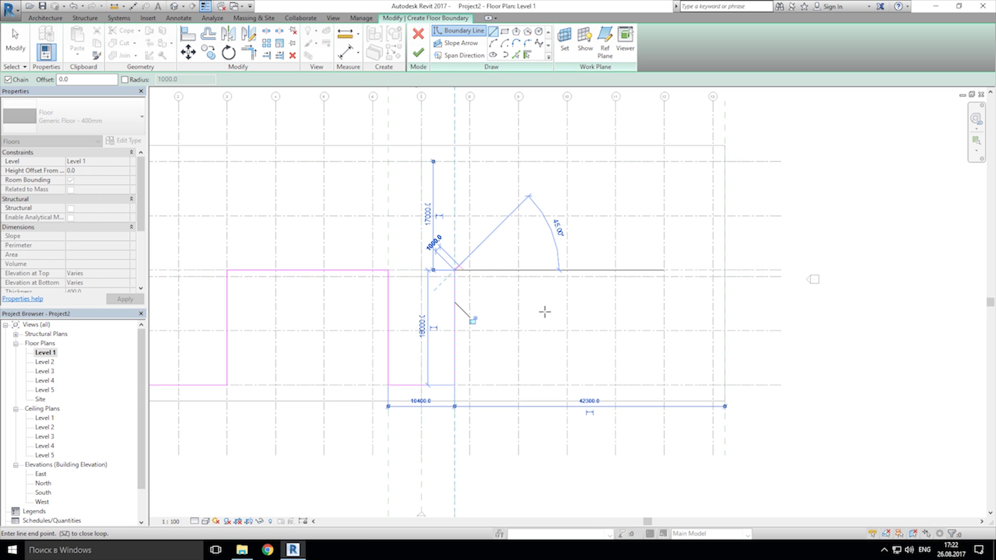
# - Continue the boundary along grid C to grid 11, down to grid F, across to grid 13 and up to grid A
pyautogui.click(616, 270)
pyautogui.click(616, 385)
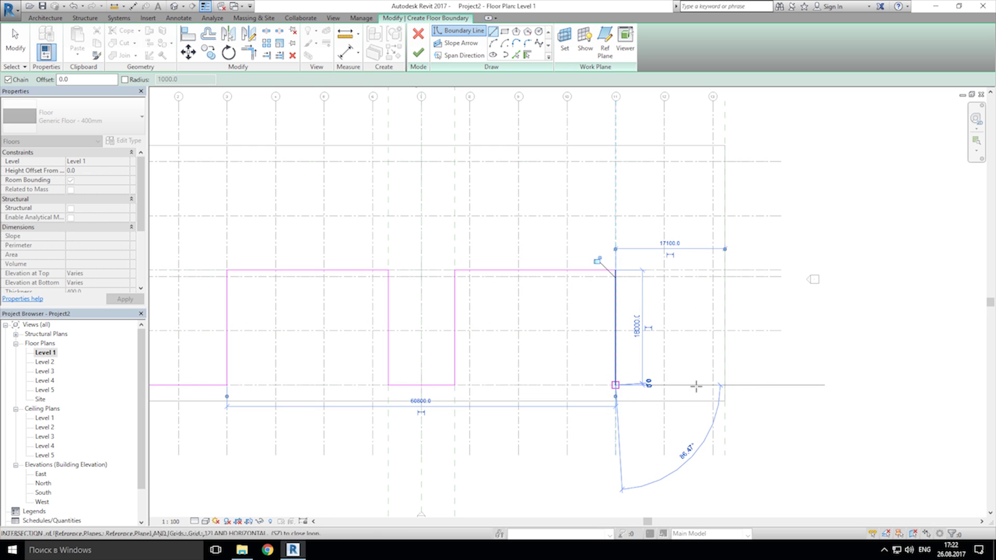
pyautogui.click(706, 385)
pyautogui.click(712, 161)
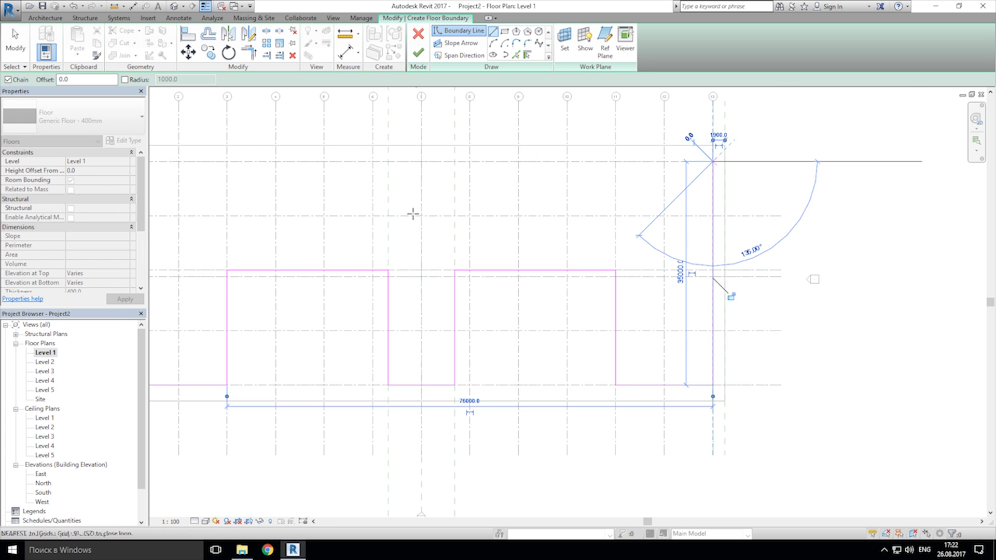
# - Close the floor boundary along grid A at the intersection with grid 1 and finish the floor sketch
pyautogui.moveTo(297, 218); pyautogui.dragTo(545, 222, button='middle')
pyautogui.click(378, 166)
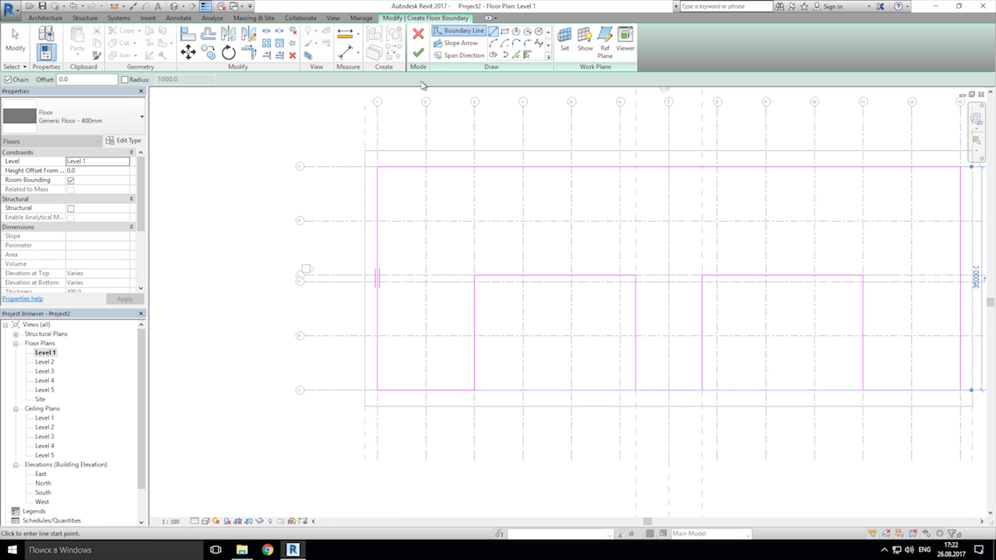
pyautogui.click(418, 53)
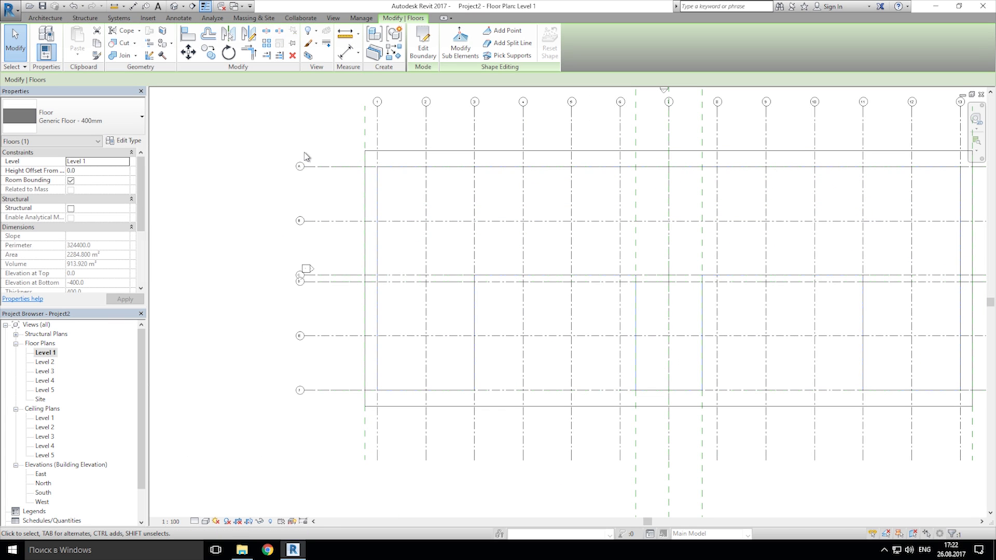
# - Open the default 3D view and copy the notched floor to the clipboard
pyautogui.click(174, 7)
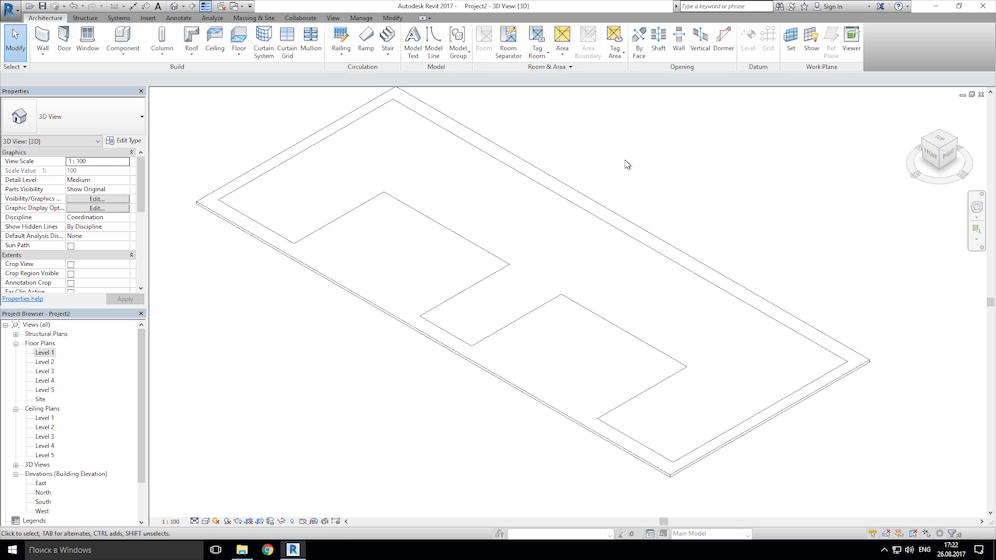
pyautogui.scroll(-3, 435, 425)
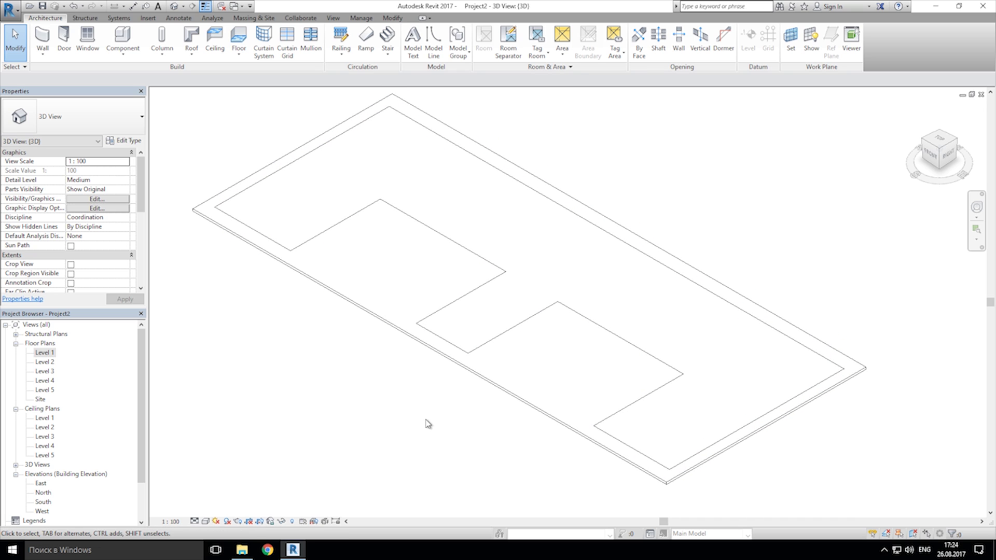
pyautogui.click(431, 326)
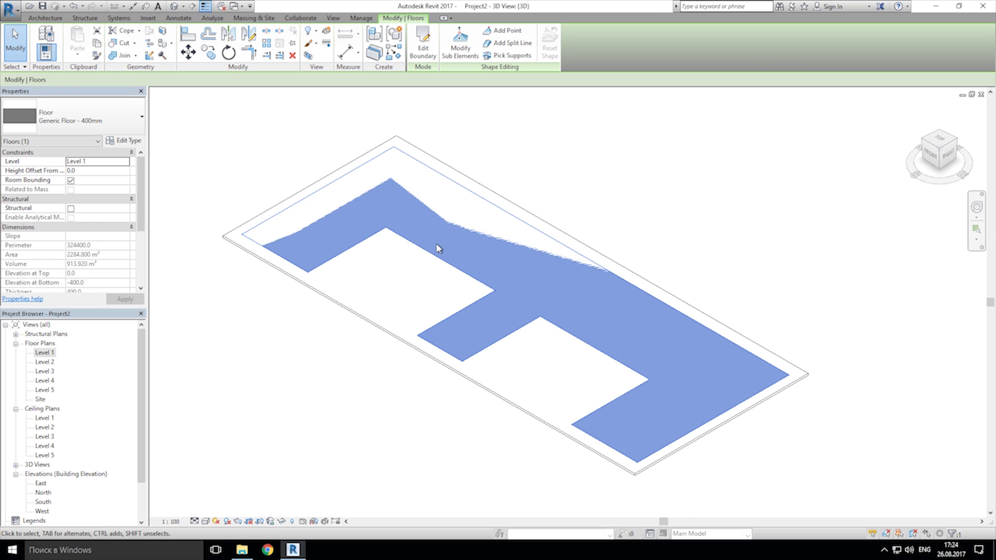
pyautogui.click(97, 44)
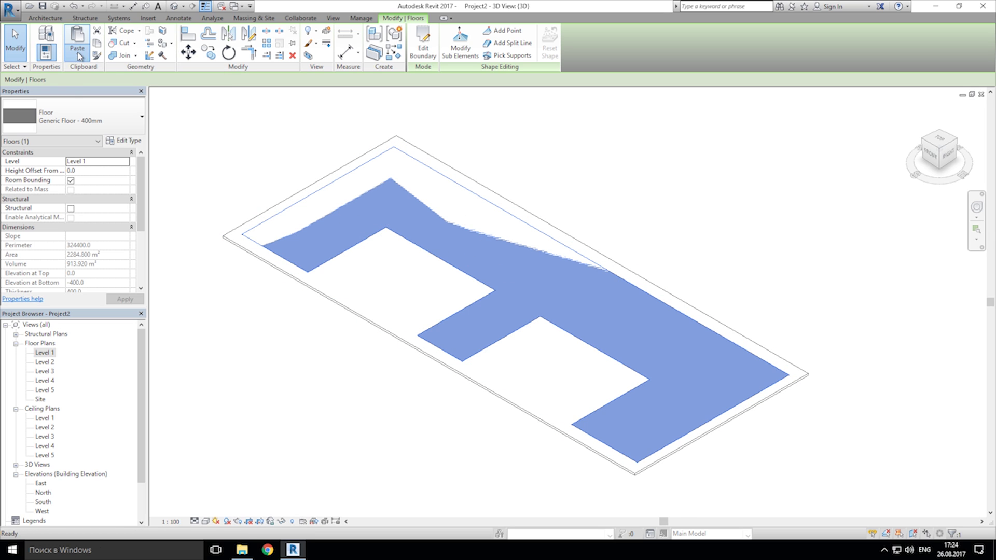
# - Paste the copied floor aligned to Level 2 through Level 5
pyautogui.click(79, 56)
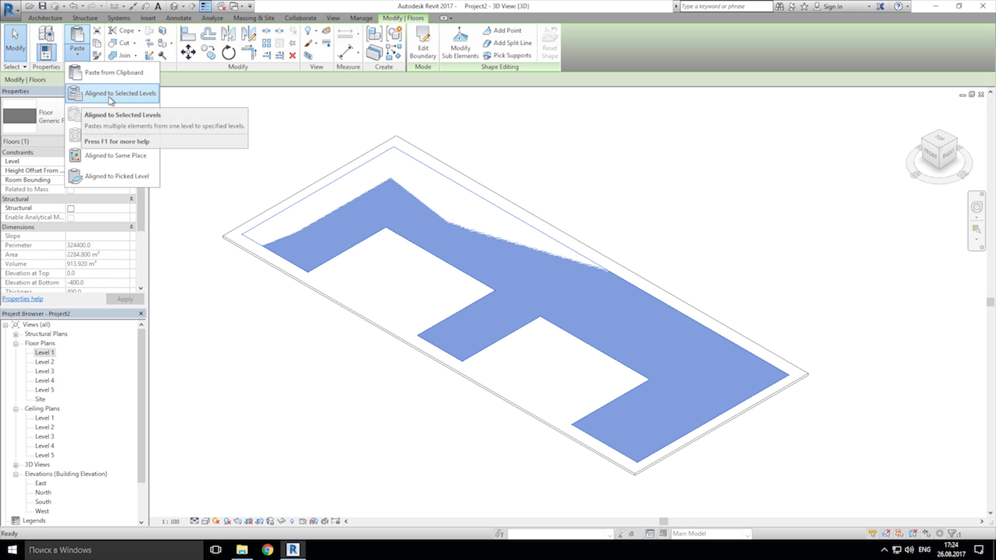
pyautogui.click(146, 97)
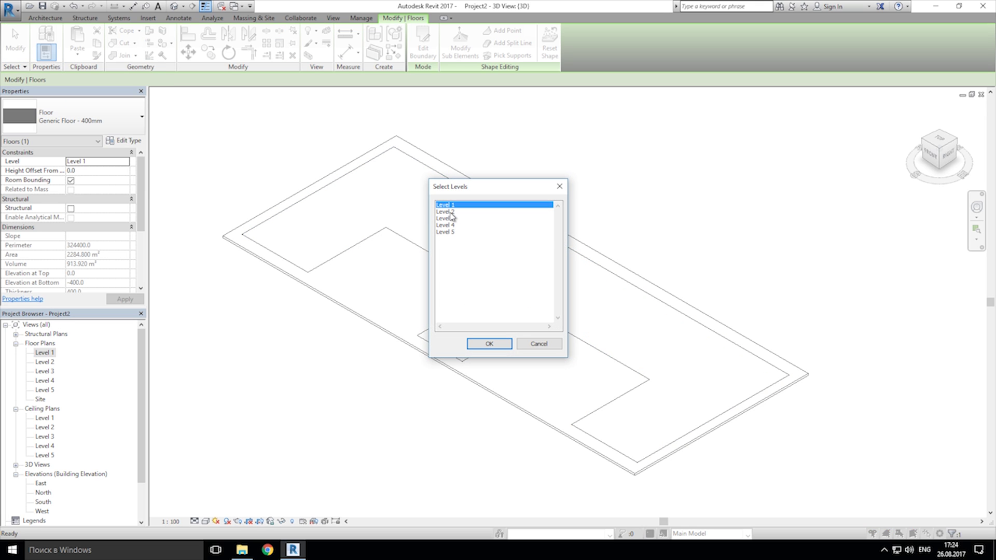
pyautogui.click(450, 212)
pyautogui.keyDown('shift'); pyautogui.click(447, 233); pyautogui.keyUp('shift')
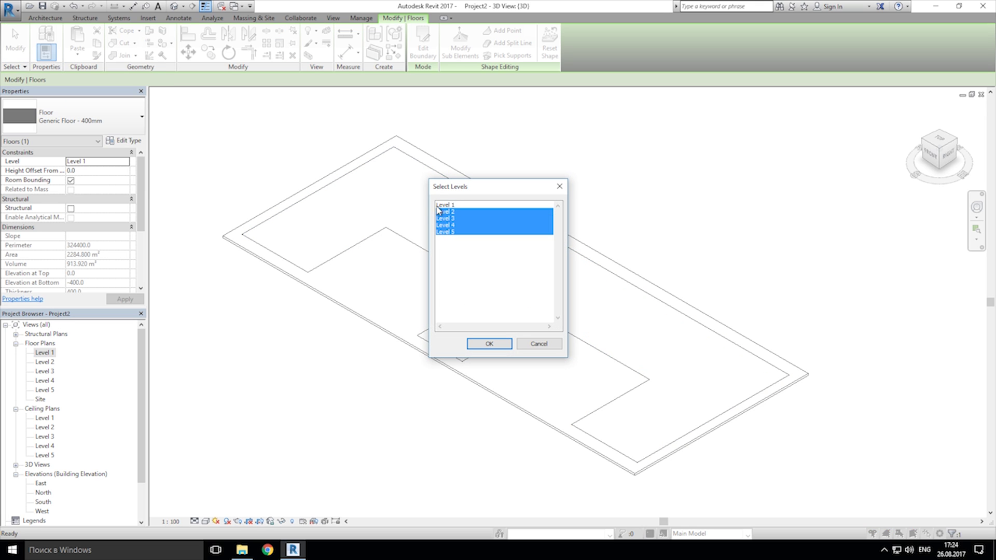
pyautogui.click(487, 344)
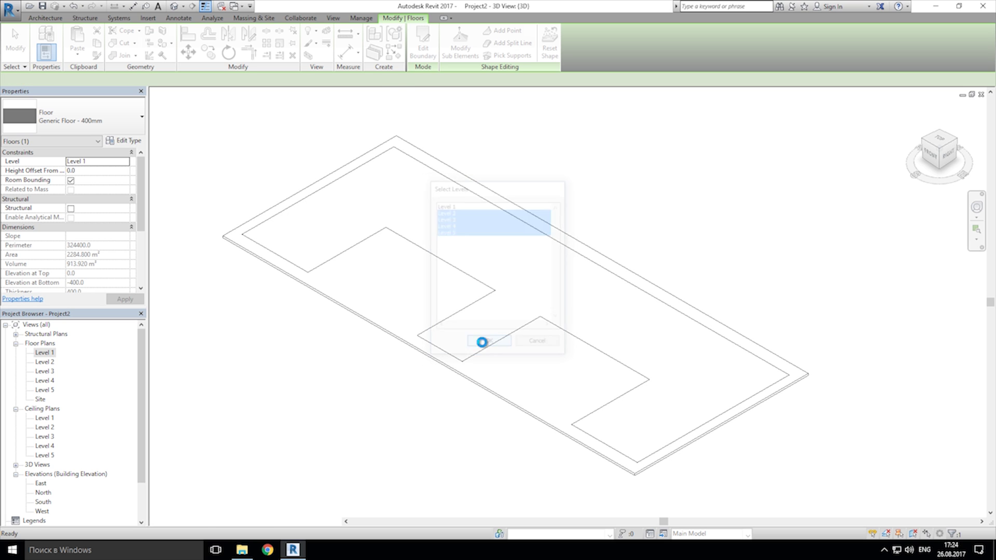
pyautogui.keyDown('shift'); pyautogui.moveTo(337, 400); pyautogui.dragTo(358, 332, button='middle'); pyautogui.keyUp('shift')
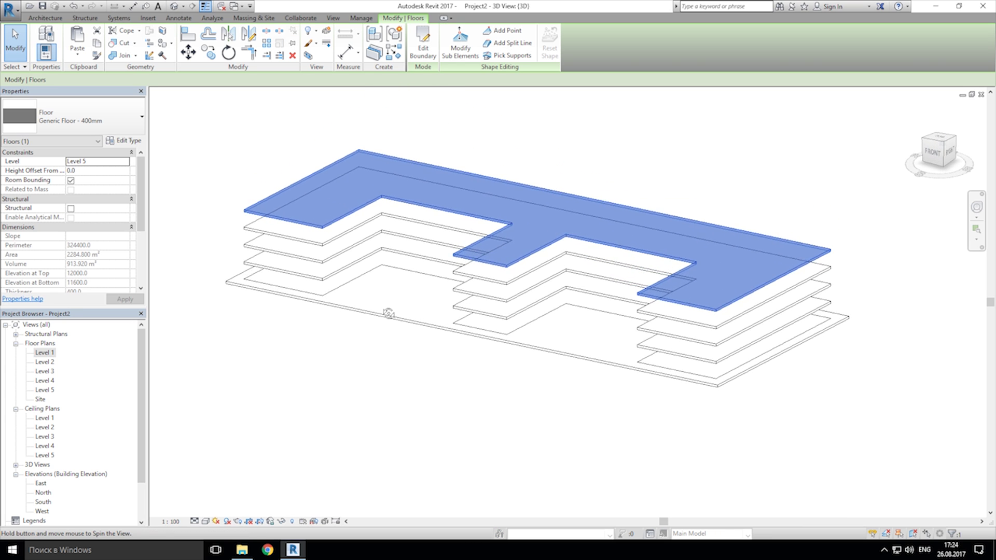
pyautogui.click(328, 369)
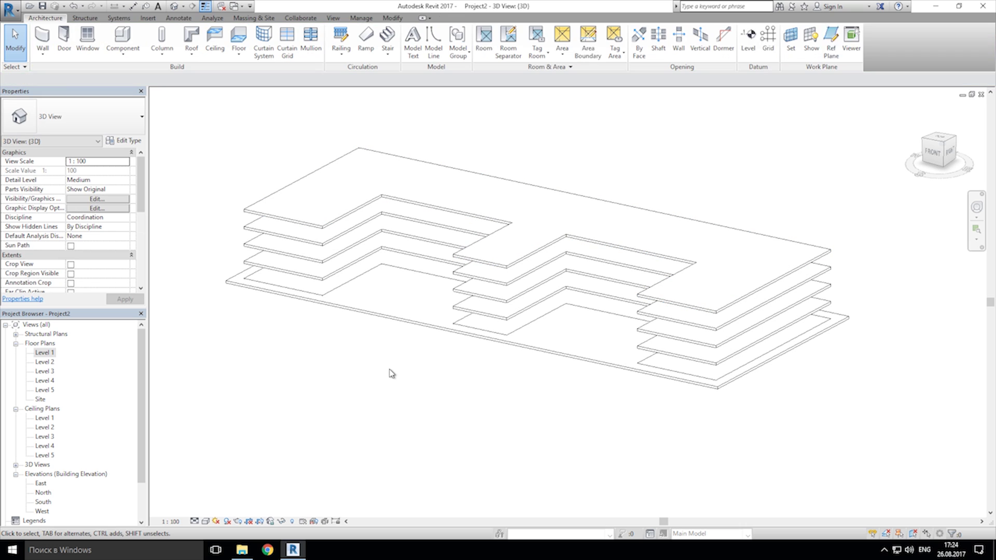
# - Open the East elevation and set its visual style to Consistent Colors
pyautogui.doubleClick(41, 485)
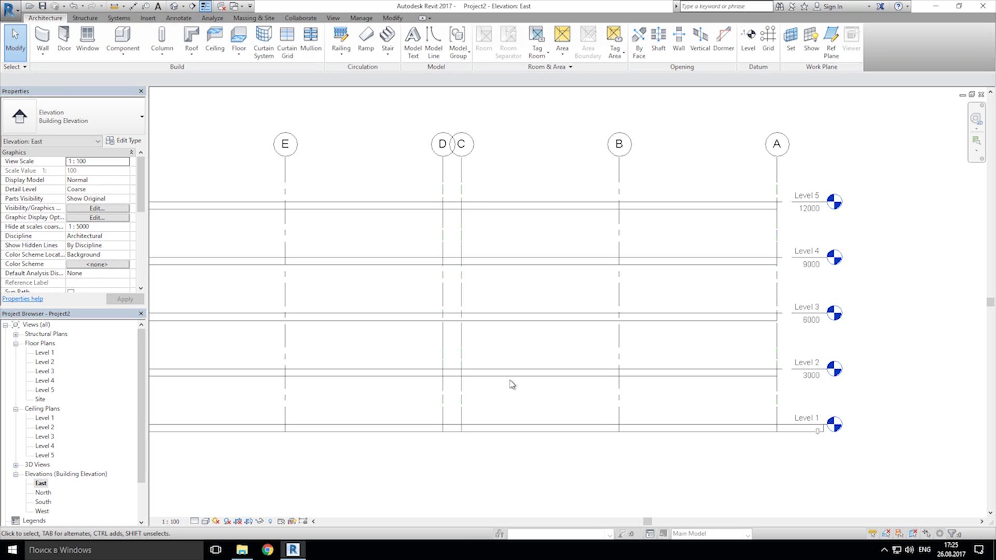
pyautogui.scroll(-3, 509, 384)
pyautogui.scroll(2, 473, 390)
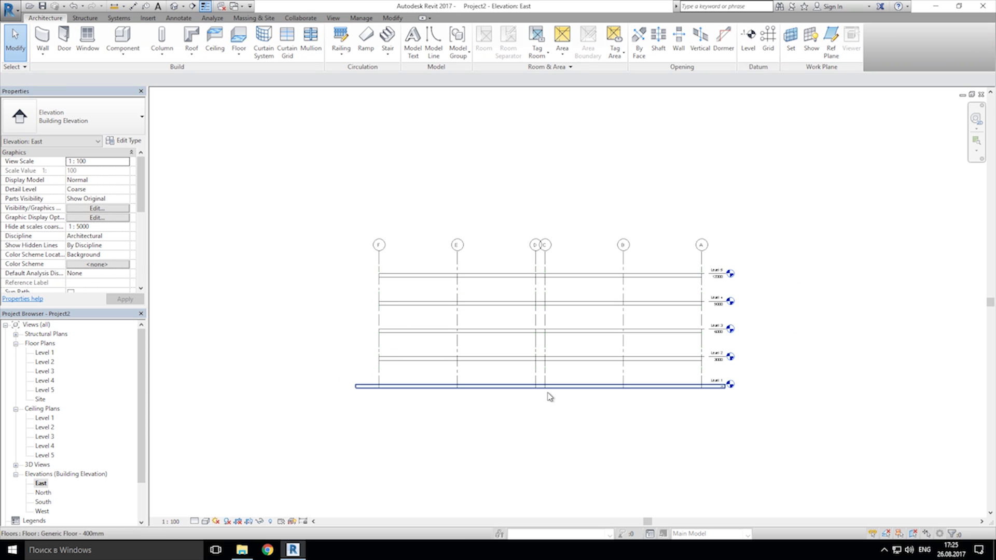
pyautogui.scroll(1, 533, 415)
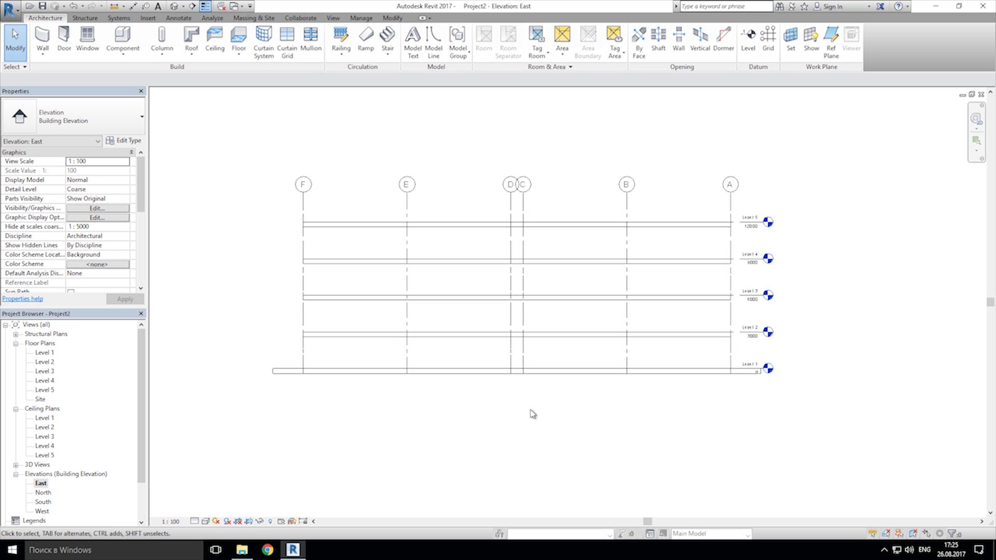
pyautogui.click(206, 522)
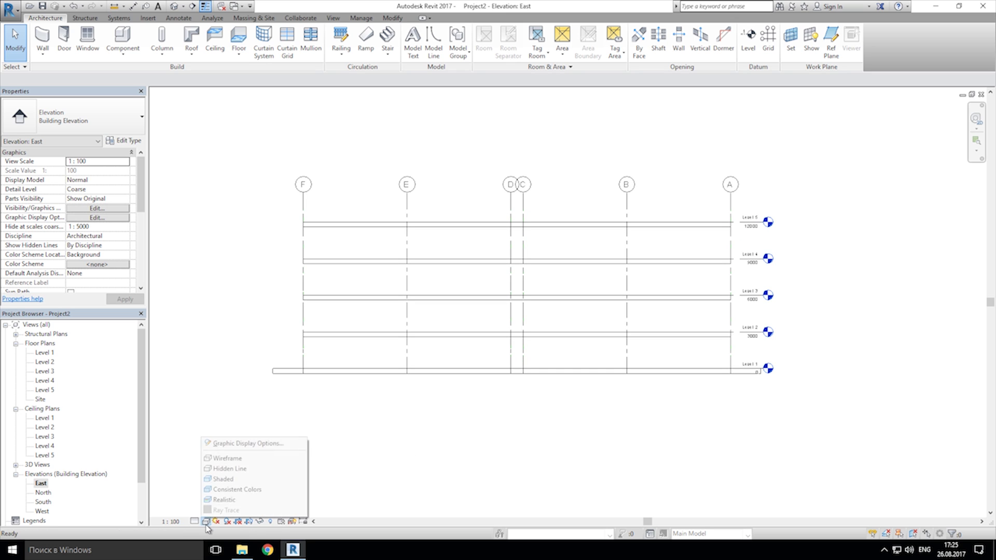
pyautogui.click(226, 490)
pyautogui.scroll(1, 597, 389)
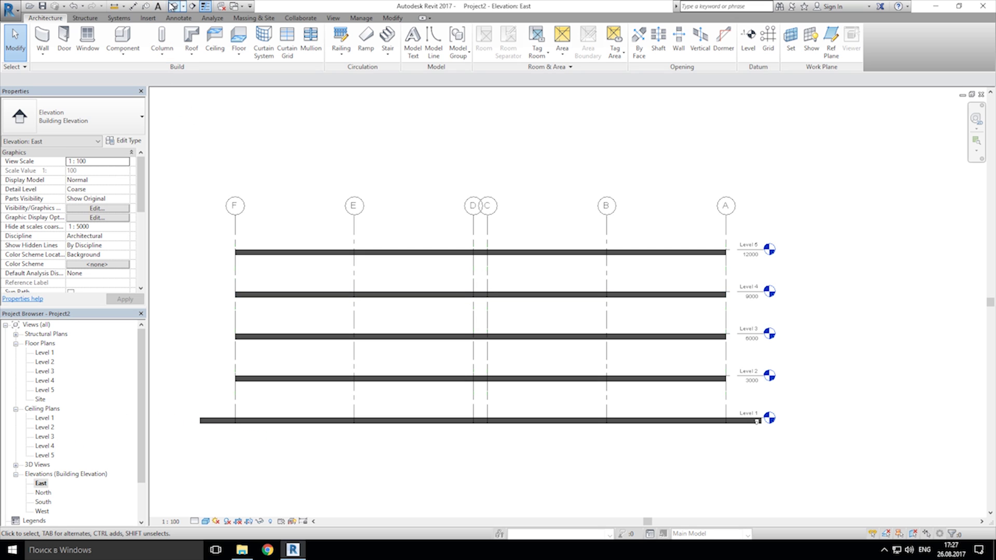
# - Return to the 3D view and delete the four pasted floor copies on Levels 2 to 5
pyautogui.click(173, 7)
pyautogui.moveTo(390, 367); pyautogui.dragTo(489, 427, button='middle')
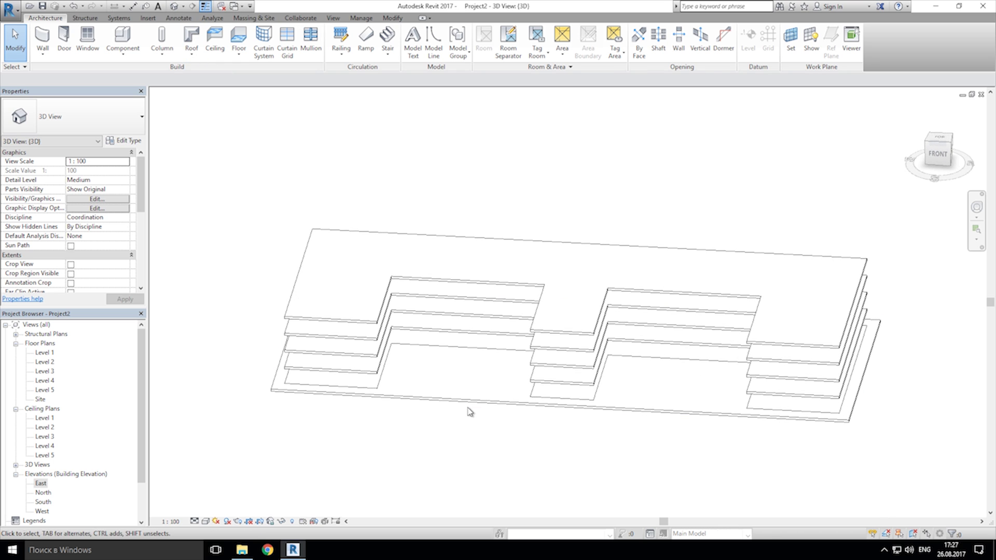
pyautogui.click(365, 321)
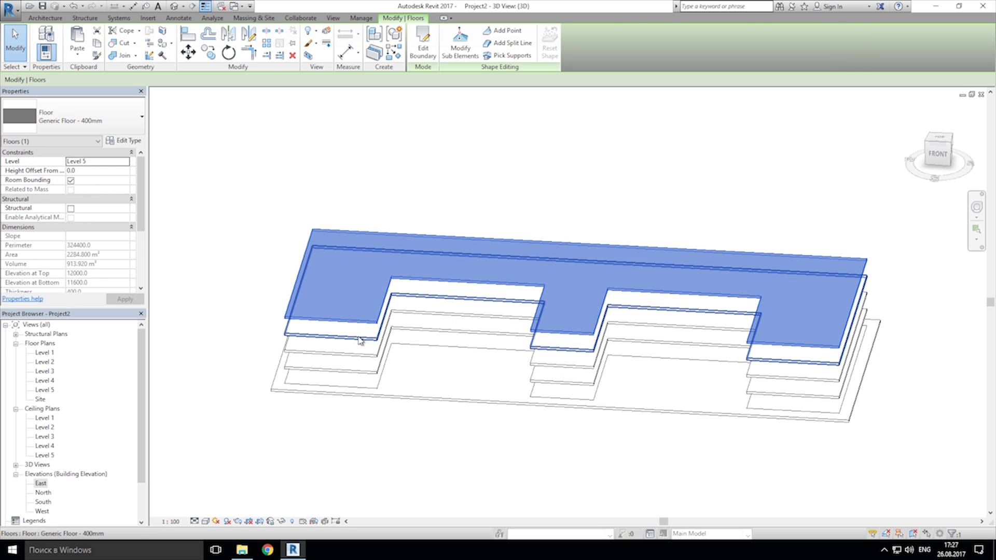
pyautogui.press('Delete')
pyautogui.click(362, 354)
pyautogui.press('Delete')
pyautogui.click(374, 344)
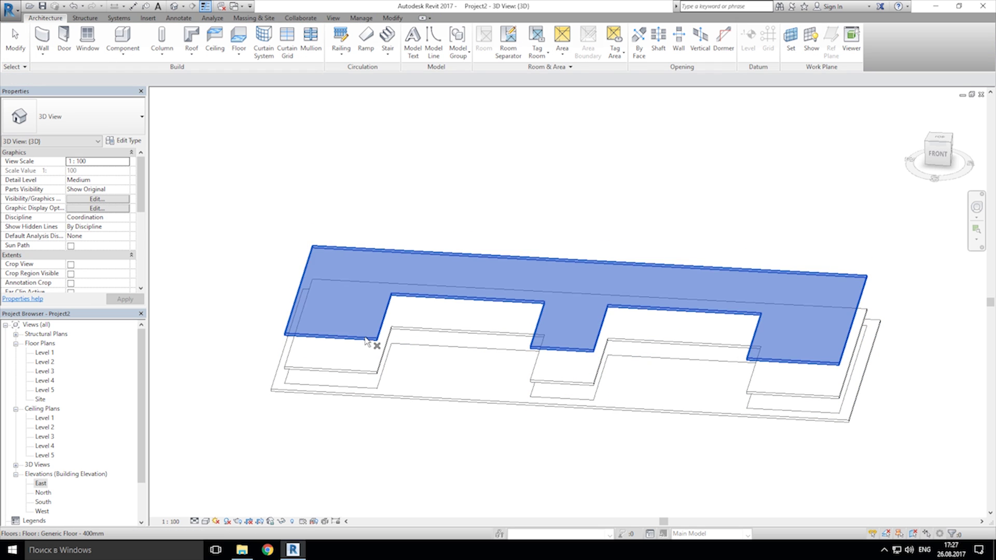
pyautogui.press('Delete')
pyautogui.click(363, 371)
pyautogui.press('Delete')
# - Select the notched floor, open the Level 1 floor plan and start editing the floor's boundary
pyautogui.click(361, 385)
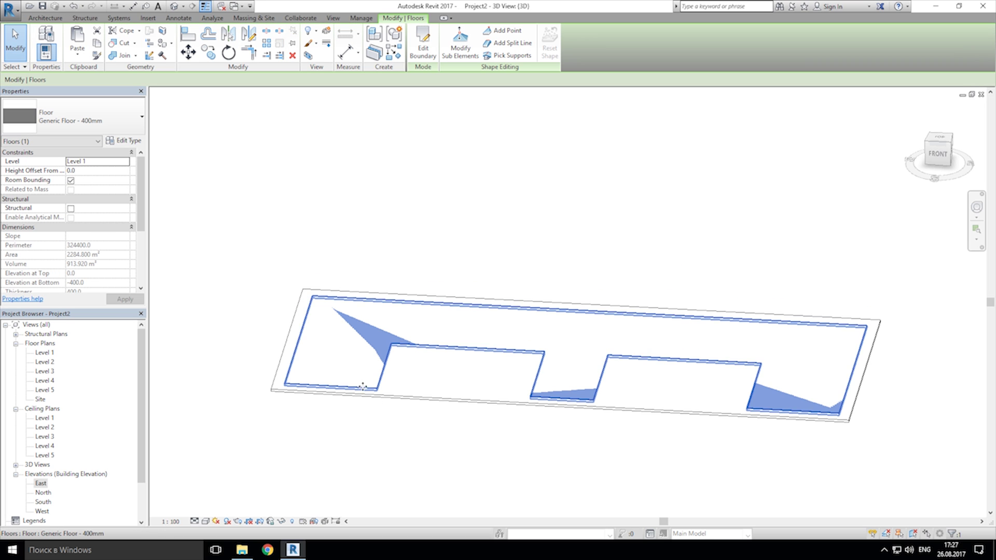
pyautogui.click(44, 354)
pyautogui.doubleClick(44, 353)
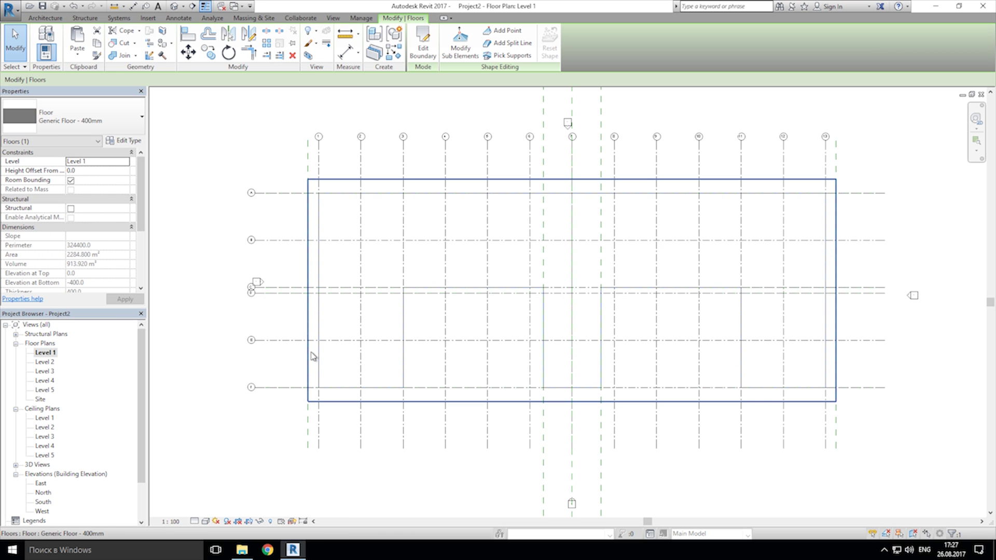
pyautogui.scroll(4, 384, 345)
pyautogui.scroll(2, 366, 358)
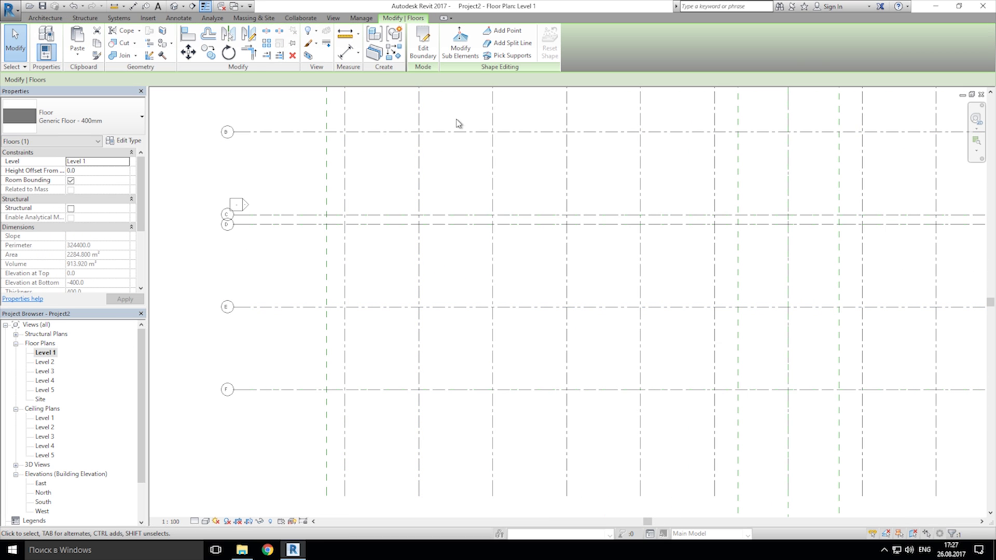
pyautogui.click(423, 41)
# - Align the inner boundary edge of the left wing to grid 2 and that of the right wing to grid 12
pyautogui.click(493, 289)
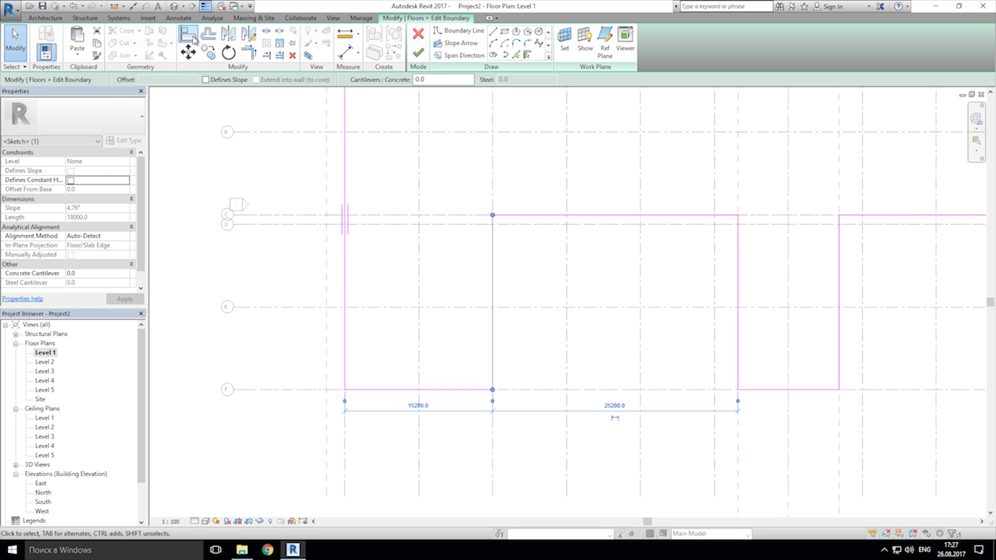
pyautogui.click(189, 35)
pyautogui.click(419, 276)
pyautogui.click(493, 289)
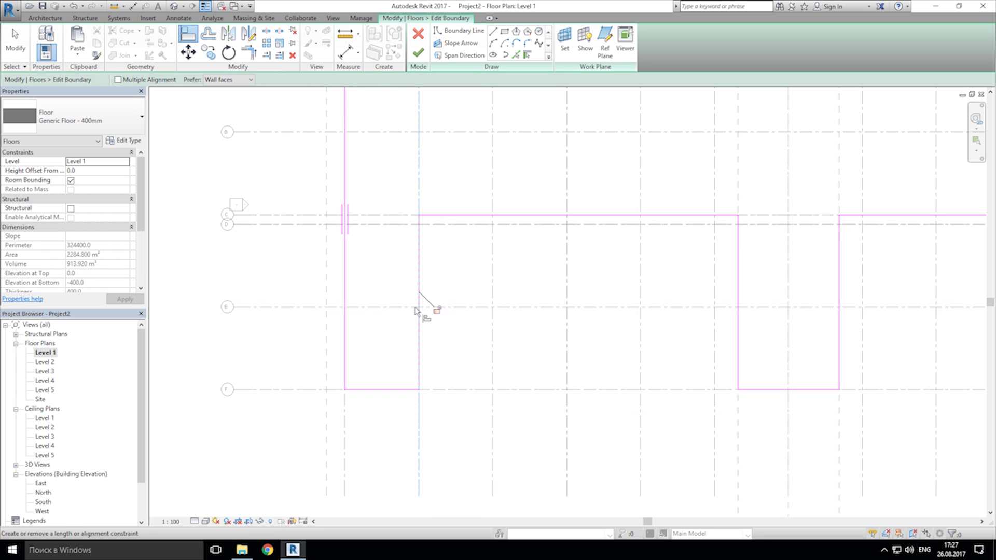
pyautogui.scroll(-3, 542, 338)
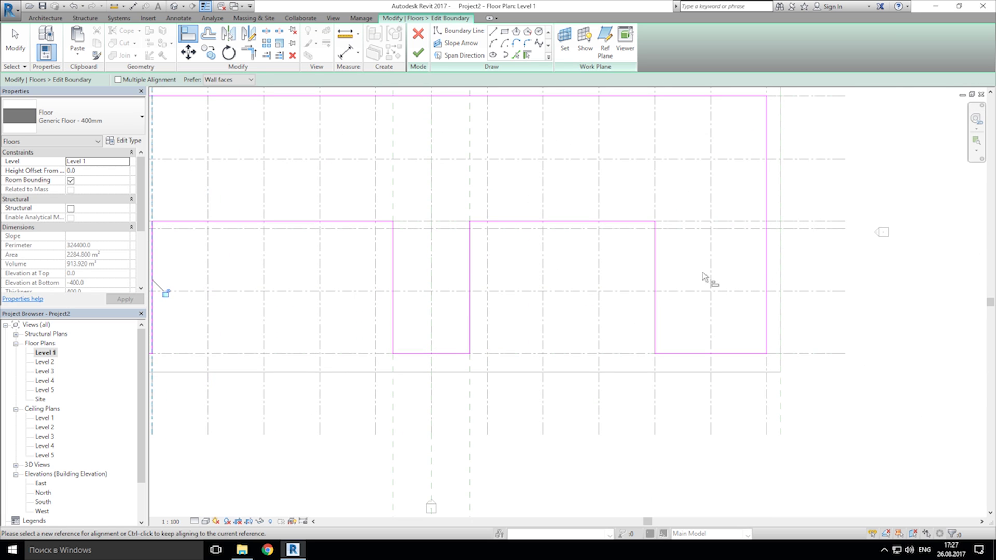
pyautogui.click(709, 277)
pyautogui.click(655, 272)
# - Align the middle wing's side edges to grids 6 and 8 and finish the floor boundary edit
pyautogui.scroll(2, 465, 271)
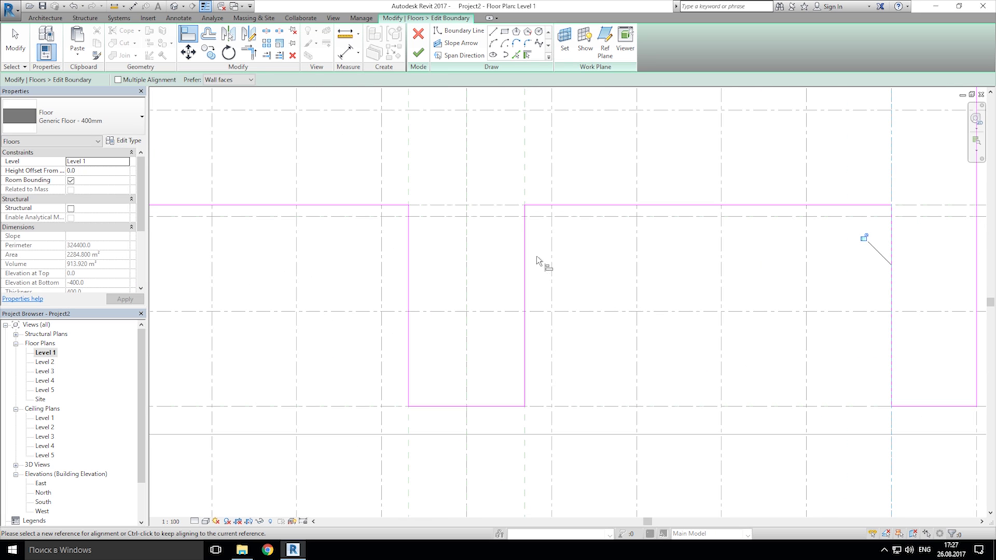
pyautogui.click(552, 269)
pyautogui.click(525, 280)
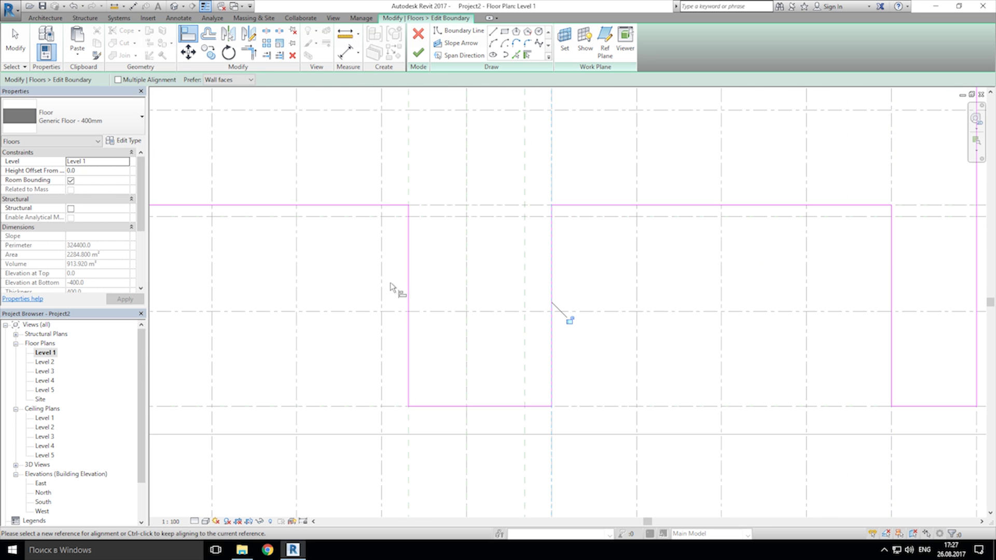
pyautogui.scroll(-2, 412, 280)
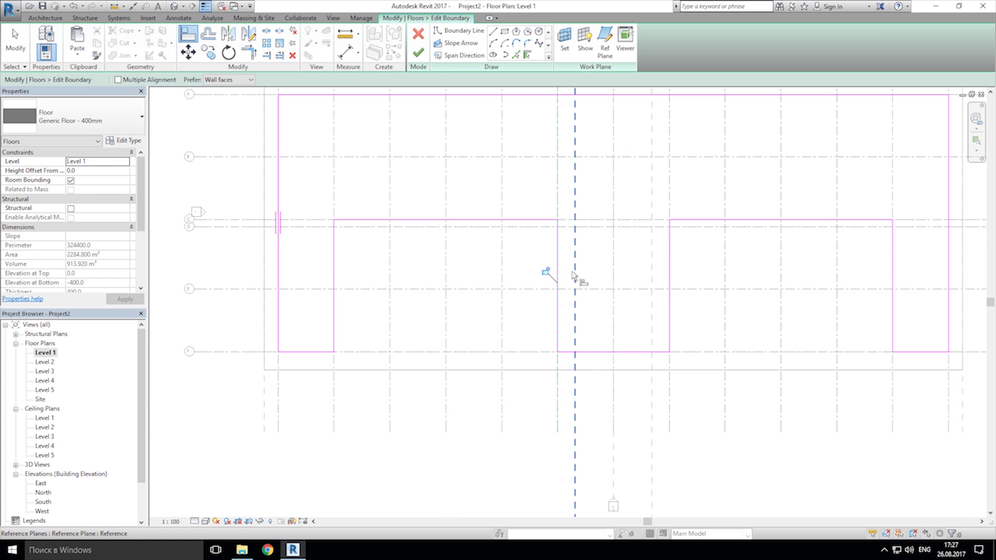
pyautogui.moveTo(574, 277); pyautogui.dragTo(504, 289, button='middle')
pyautogui.scroll(2, 340, 274)
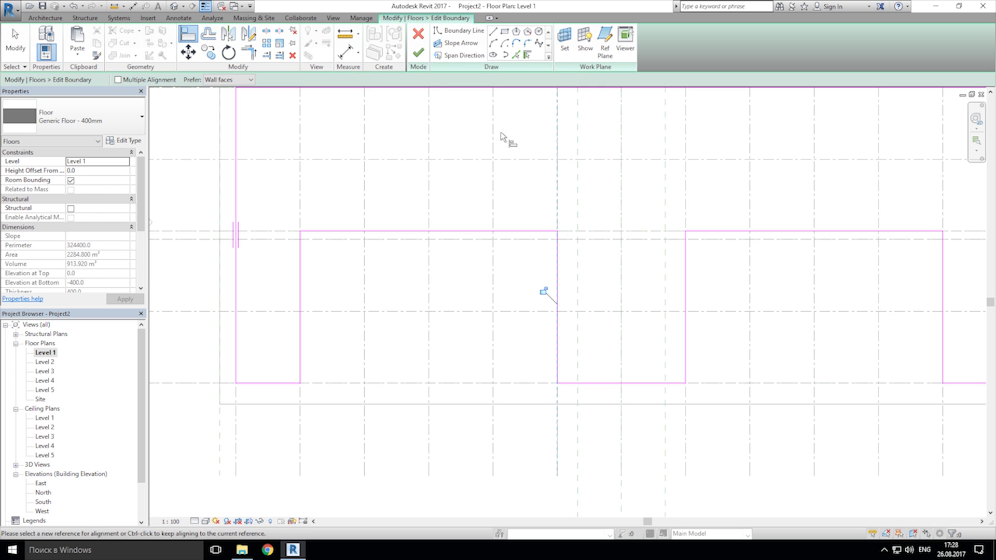
pyautogui.click(418, 52)
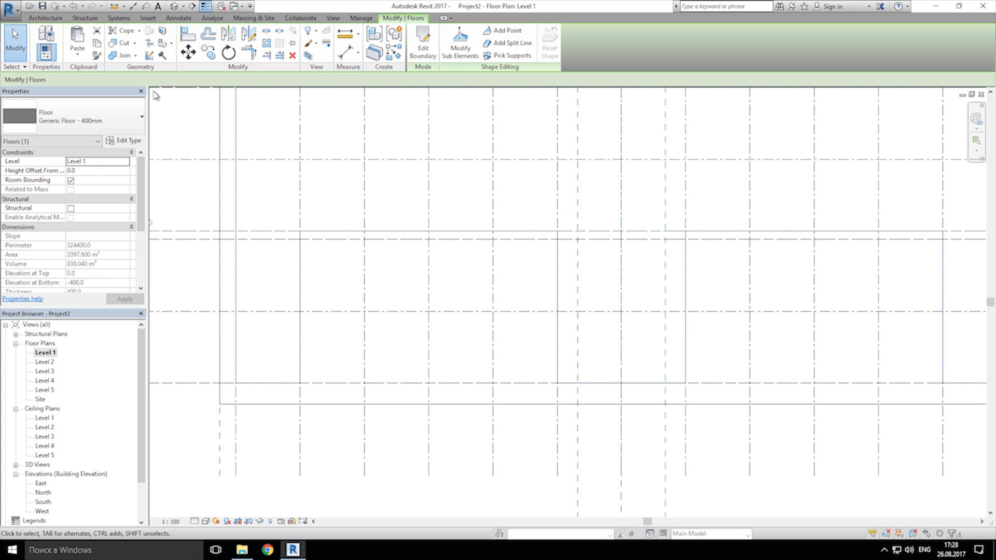
# - Open the default 3D view and copy the reshaped notched floor to the clipboard
pyautogui.click(174, 5)
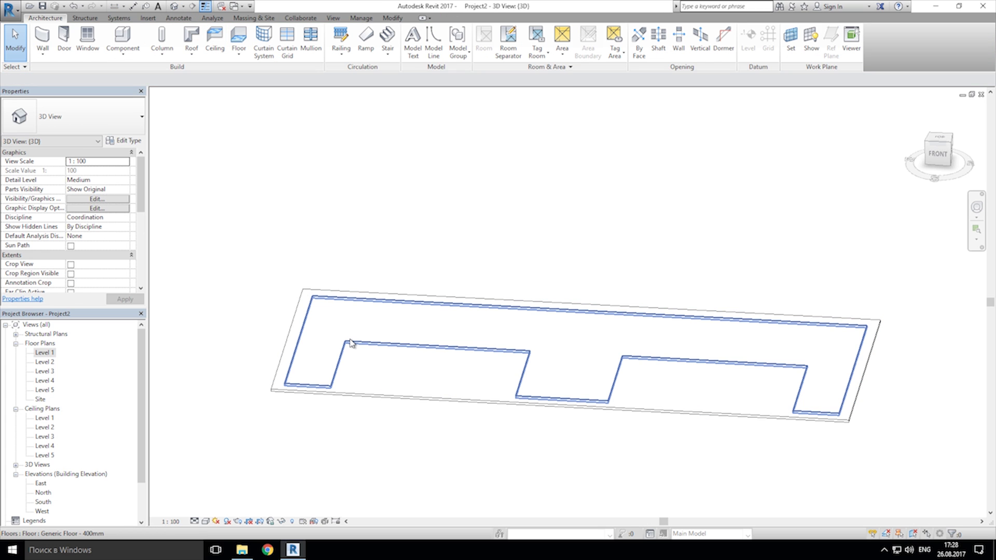
pyautogui.click(349, 341)
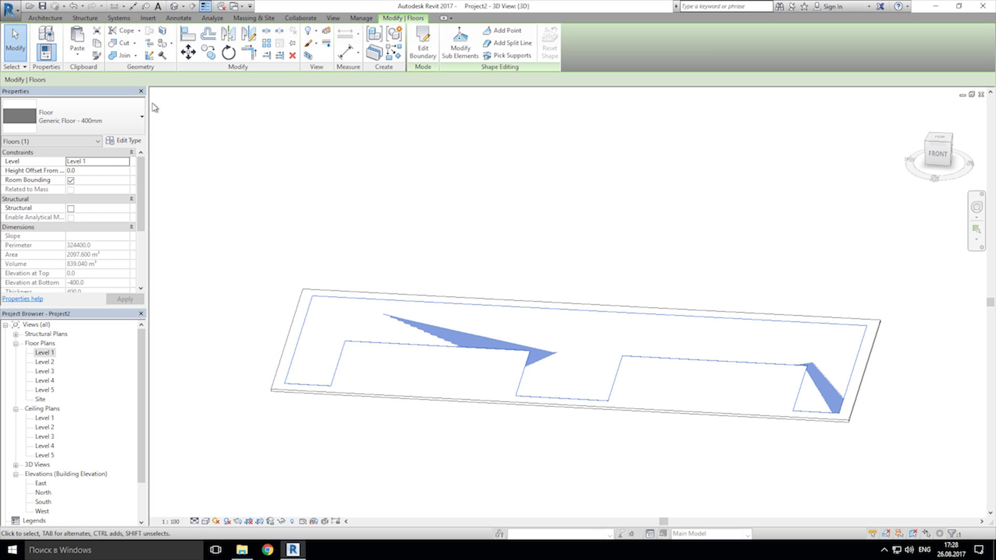
pyautogui.click(97, 44)
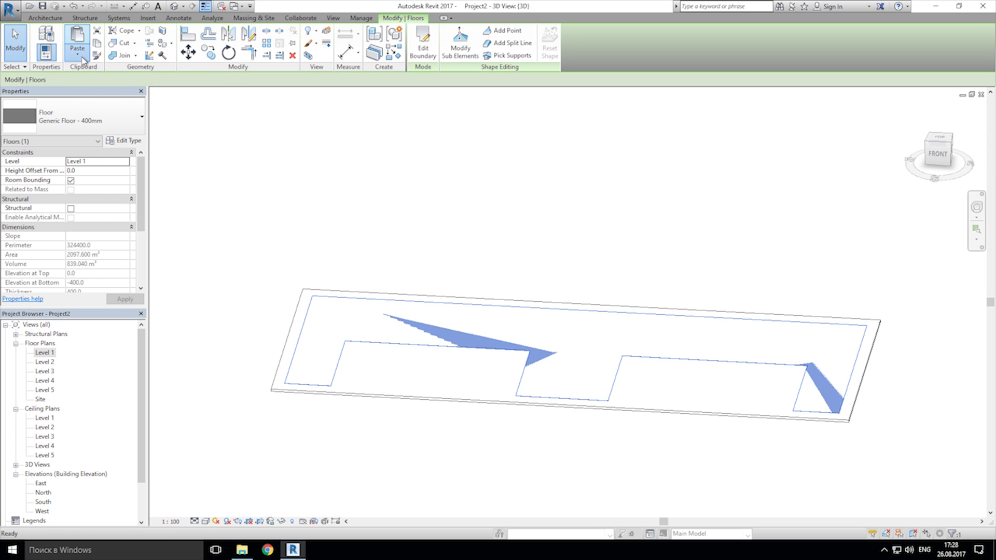
# - Paste the reshaped floor aligned to Level 2 through Level 5 and clear the selection
pyautogui.click(77, 52)
pyautogui.click(98, 99)
pyautogui.click(451, 212)
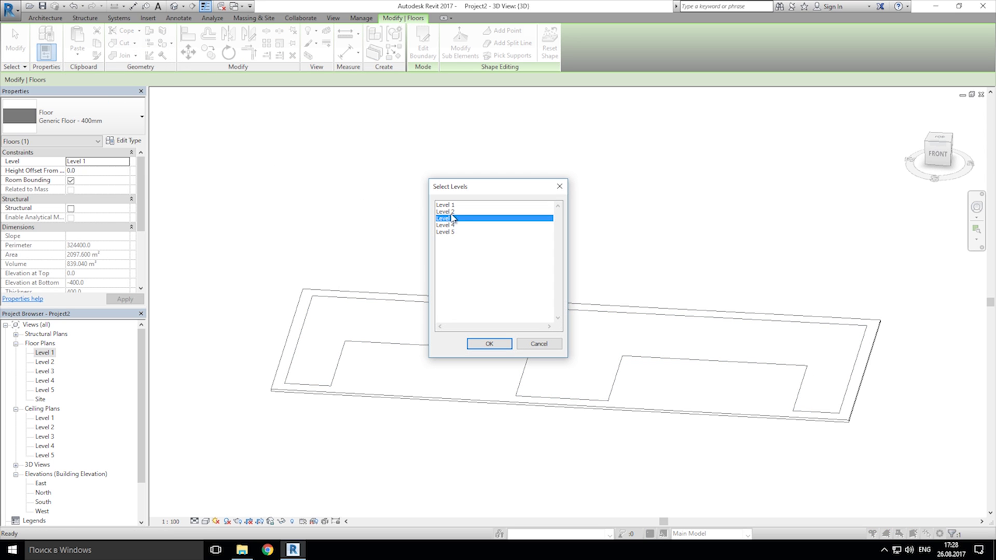
pyautogui.keyDown('shift'); pyautogui.click(454, 233); pyautogui.keyUp('shift')
pyautogui.click(493, 344)
pyautogui.click(563, 438)
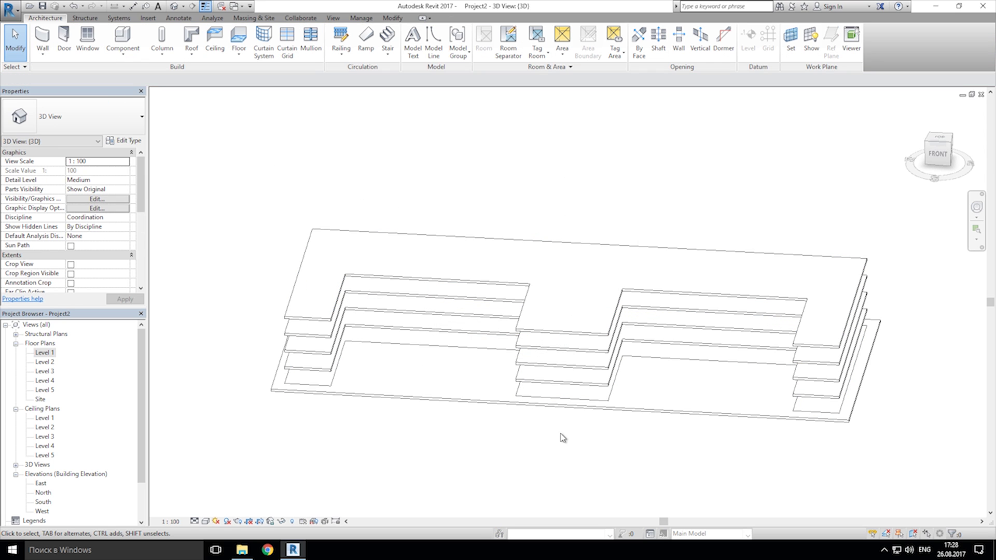